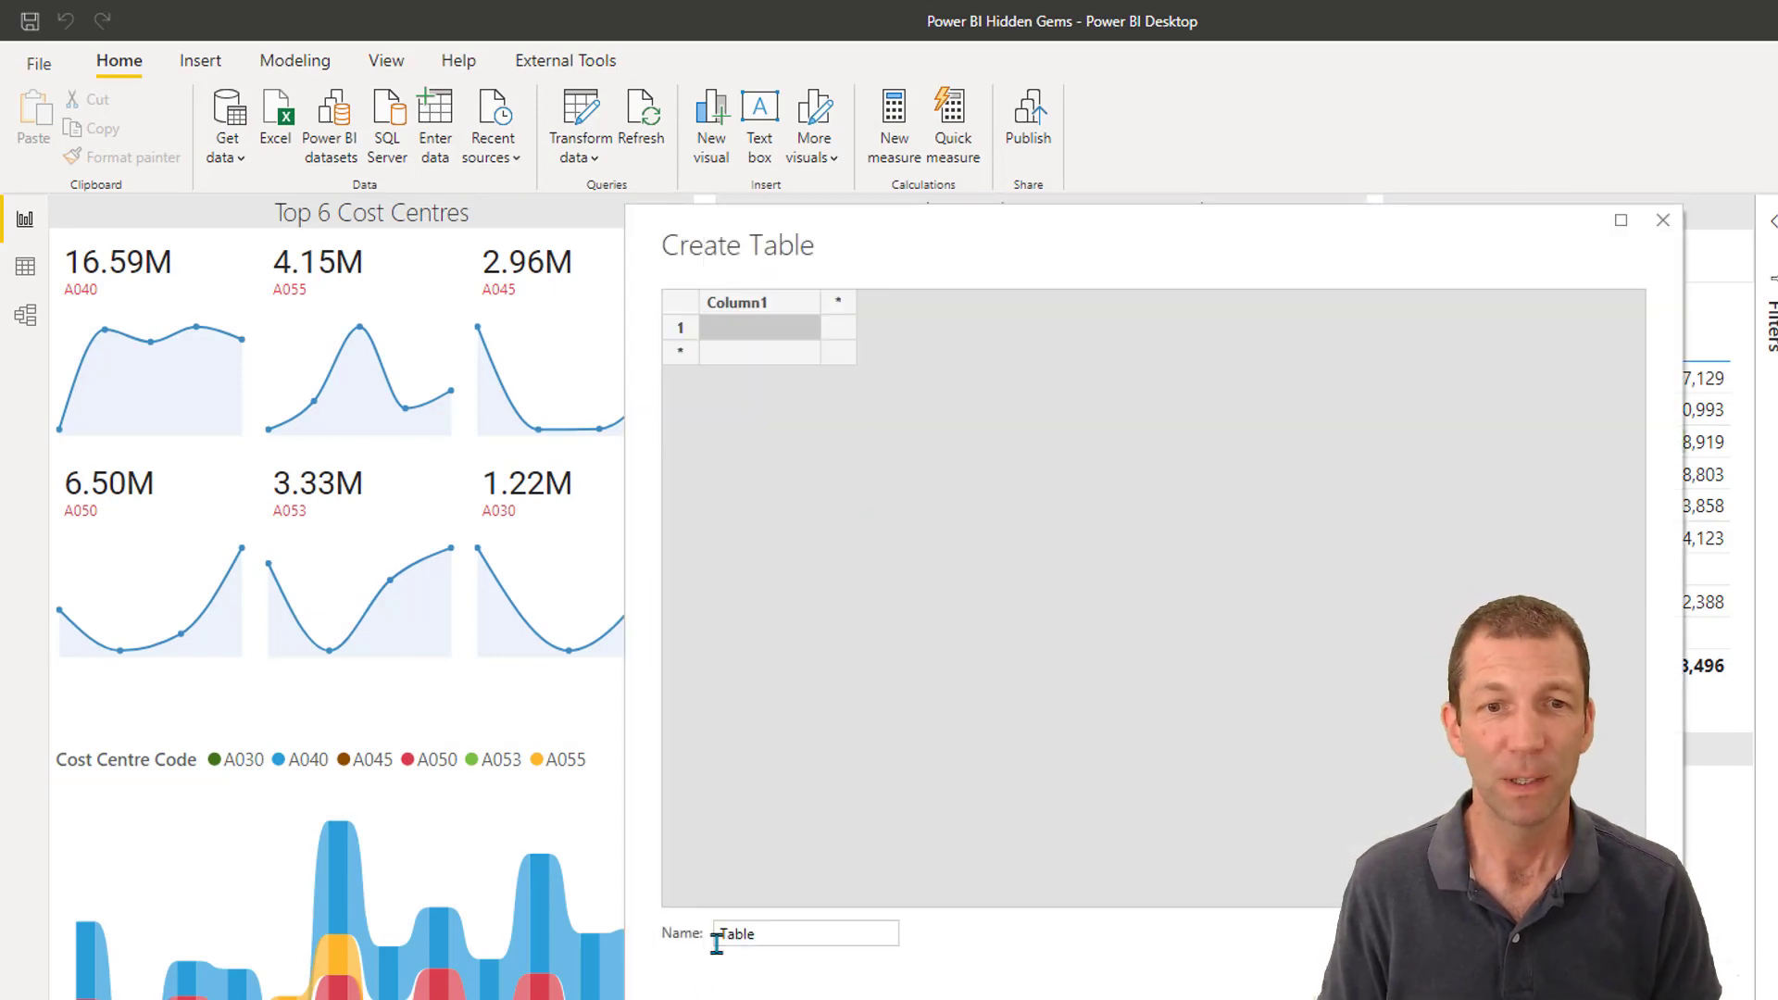
- Replace the default name 'Table' with 'Calculations' and load the new empty table
drag(717, 943, 785, 942)
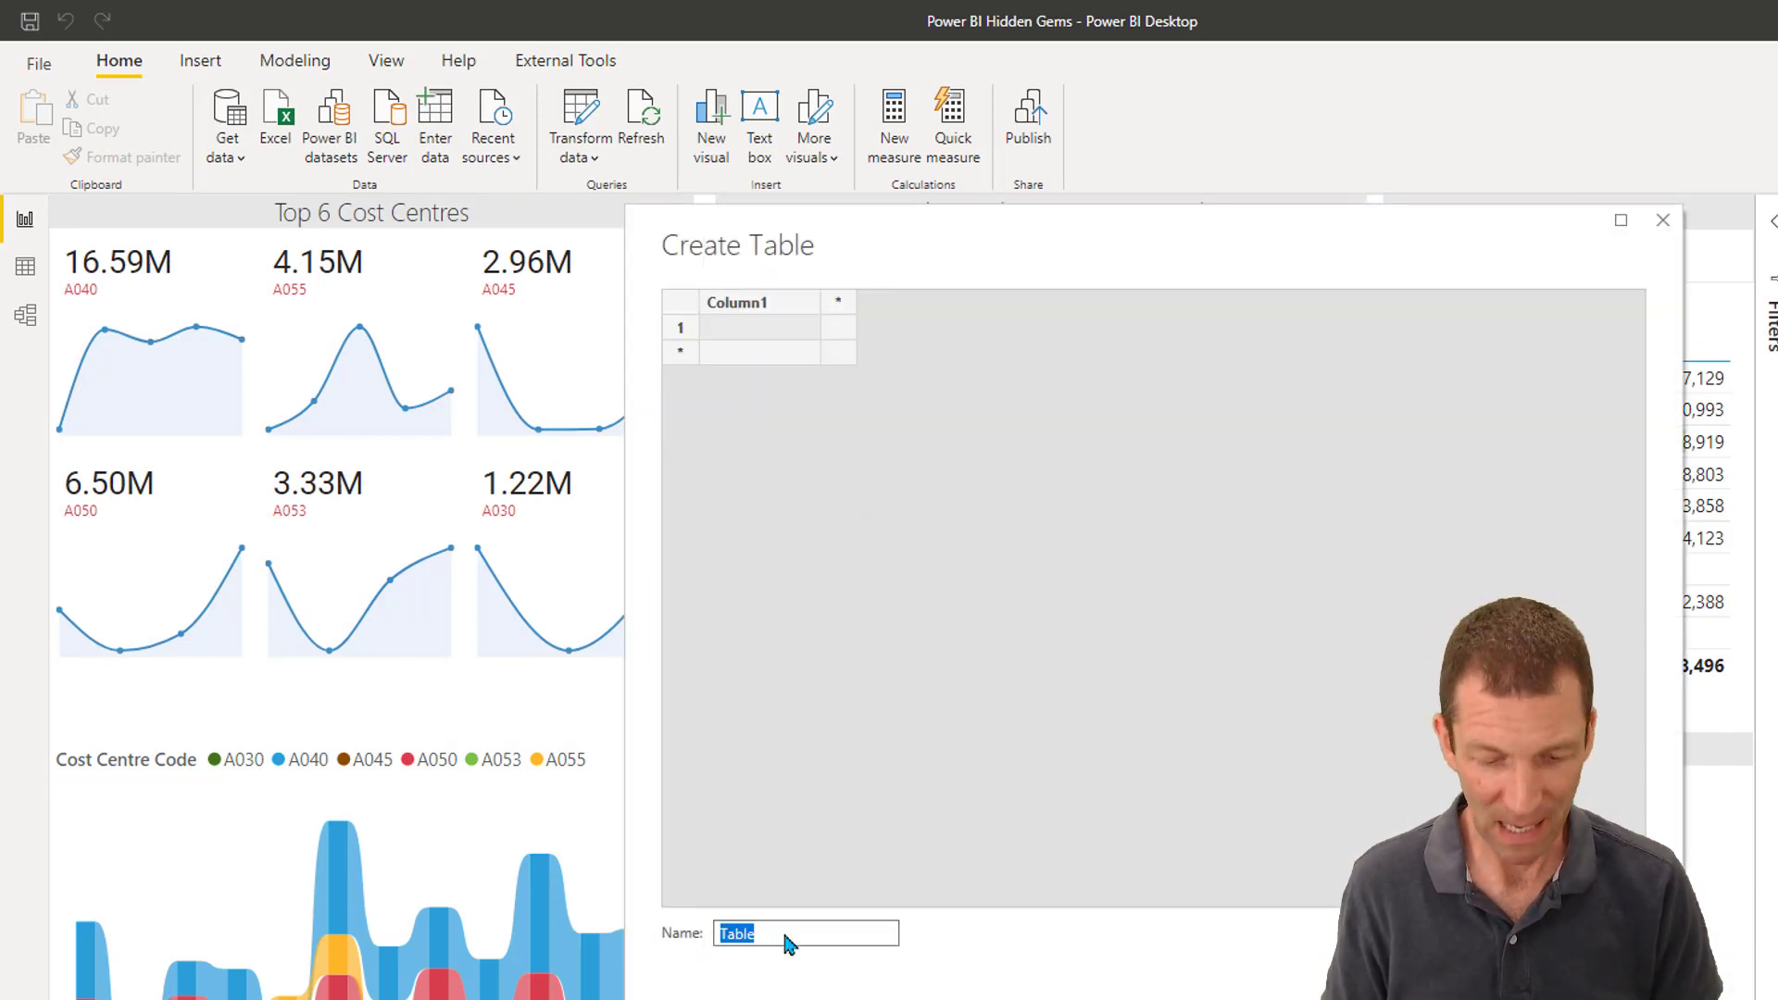
text(Calculations)
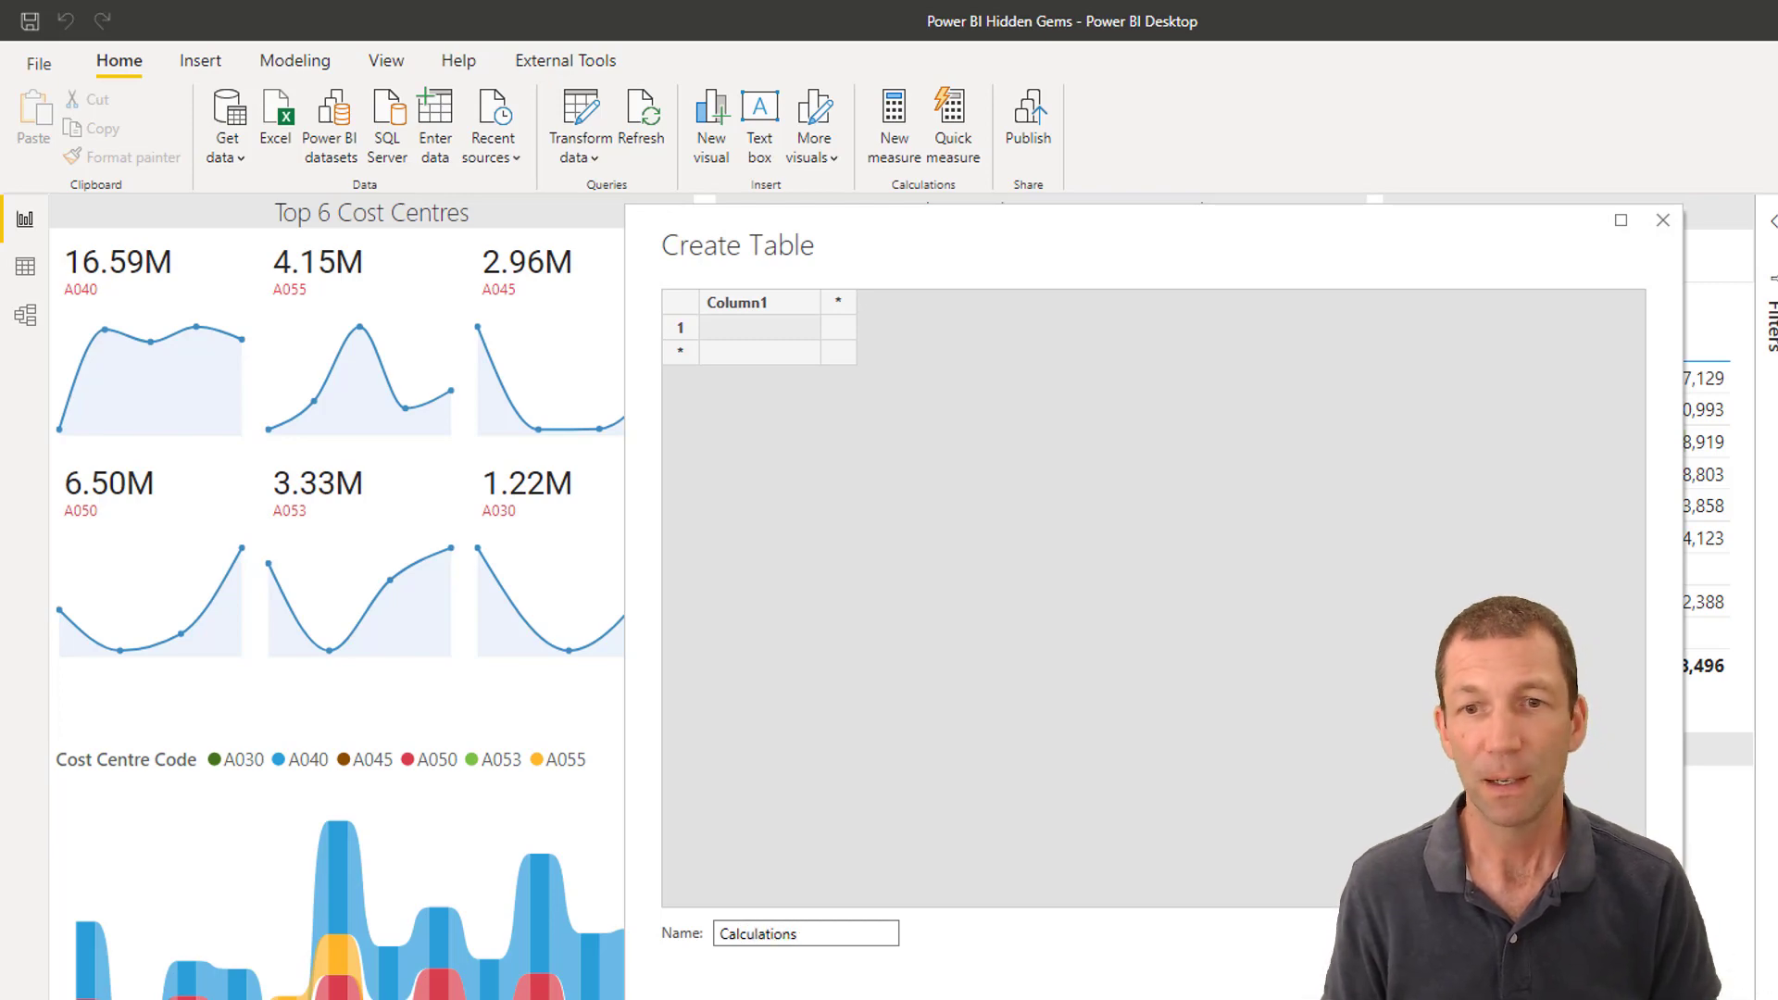
key(Return)
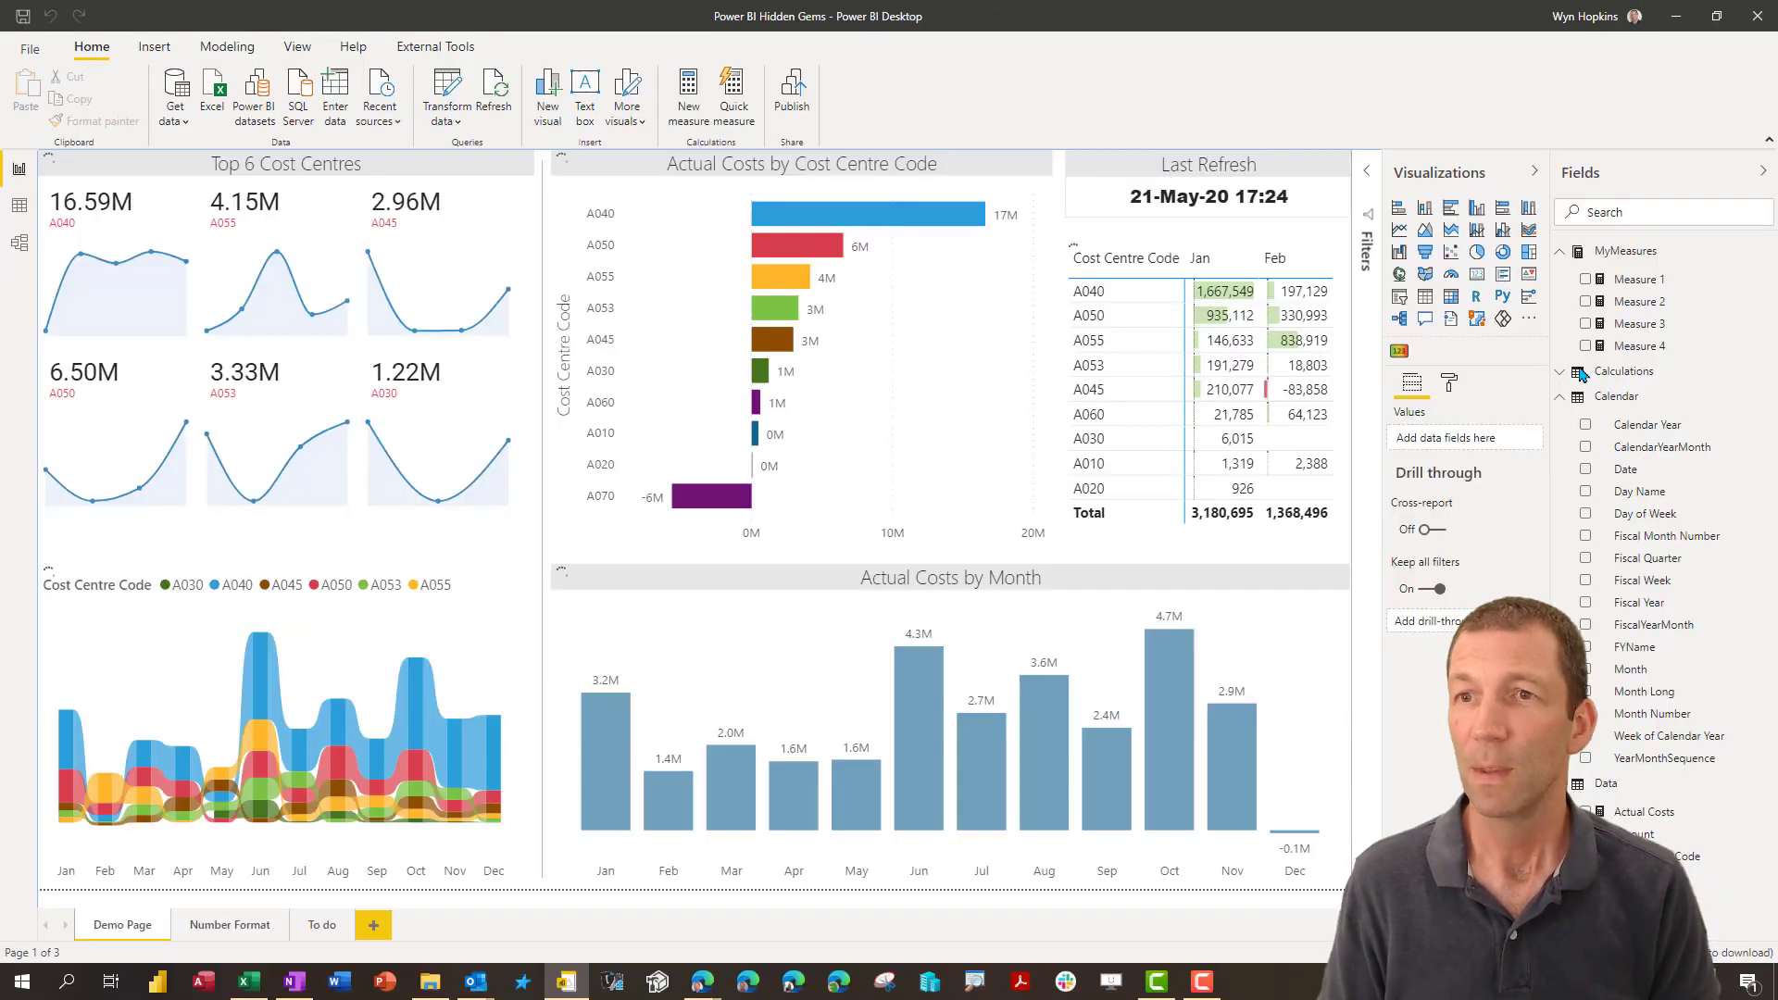
- Create the measure Measure 5 = 5 in the Calculations table
click(1559, 374)
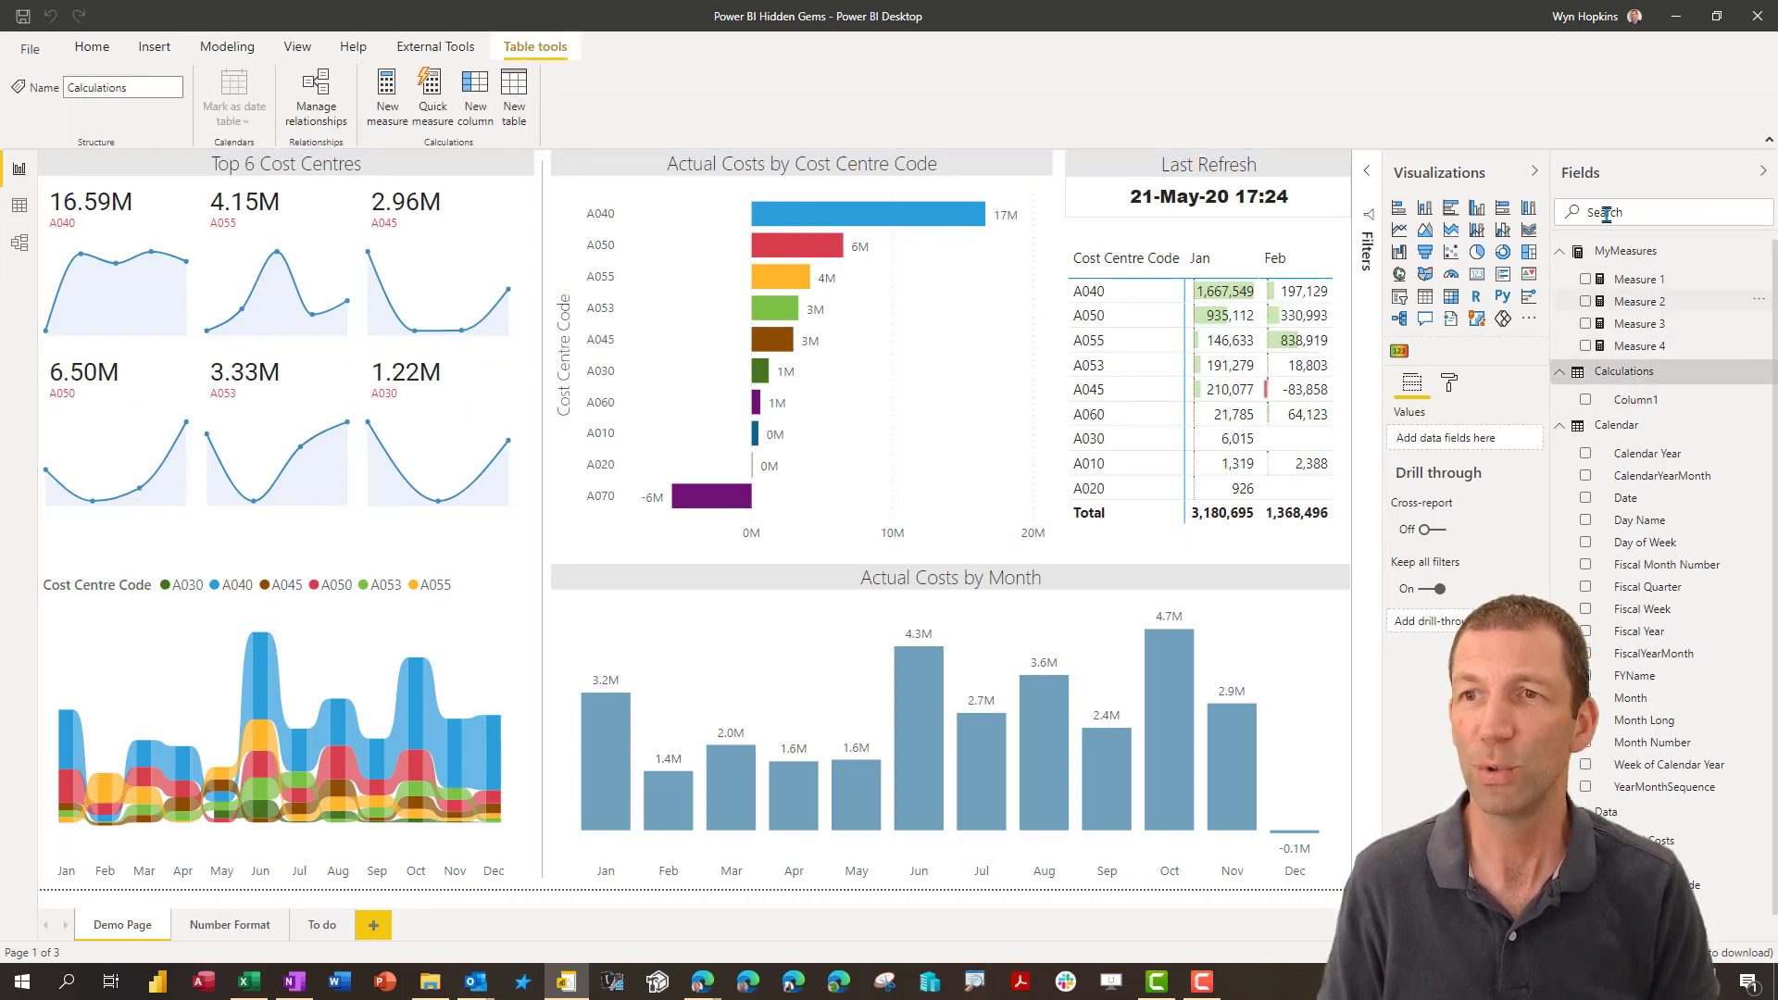
right_click(1620, 380)
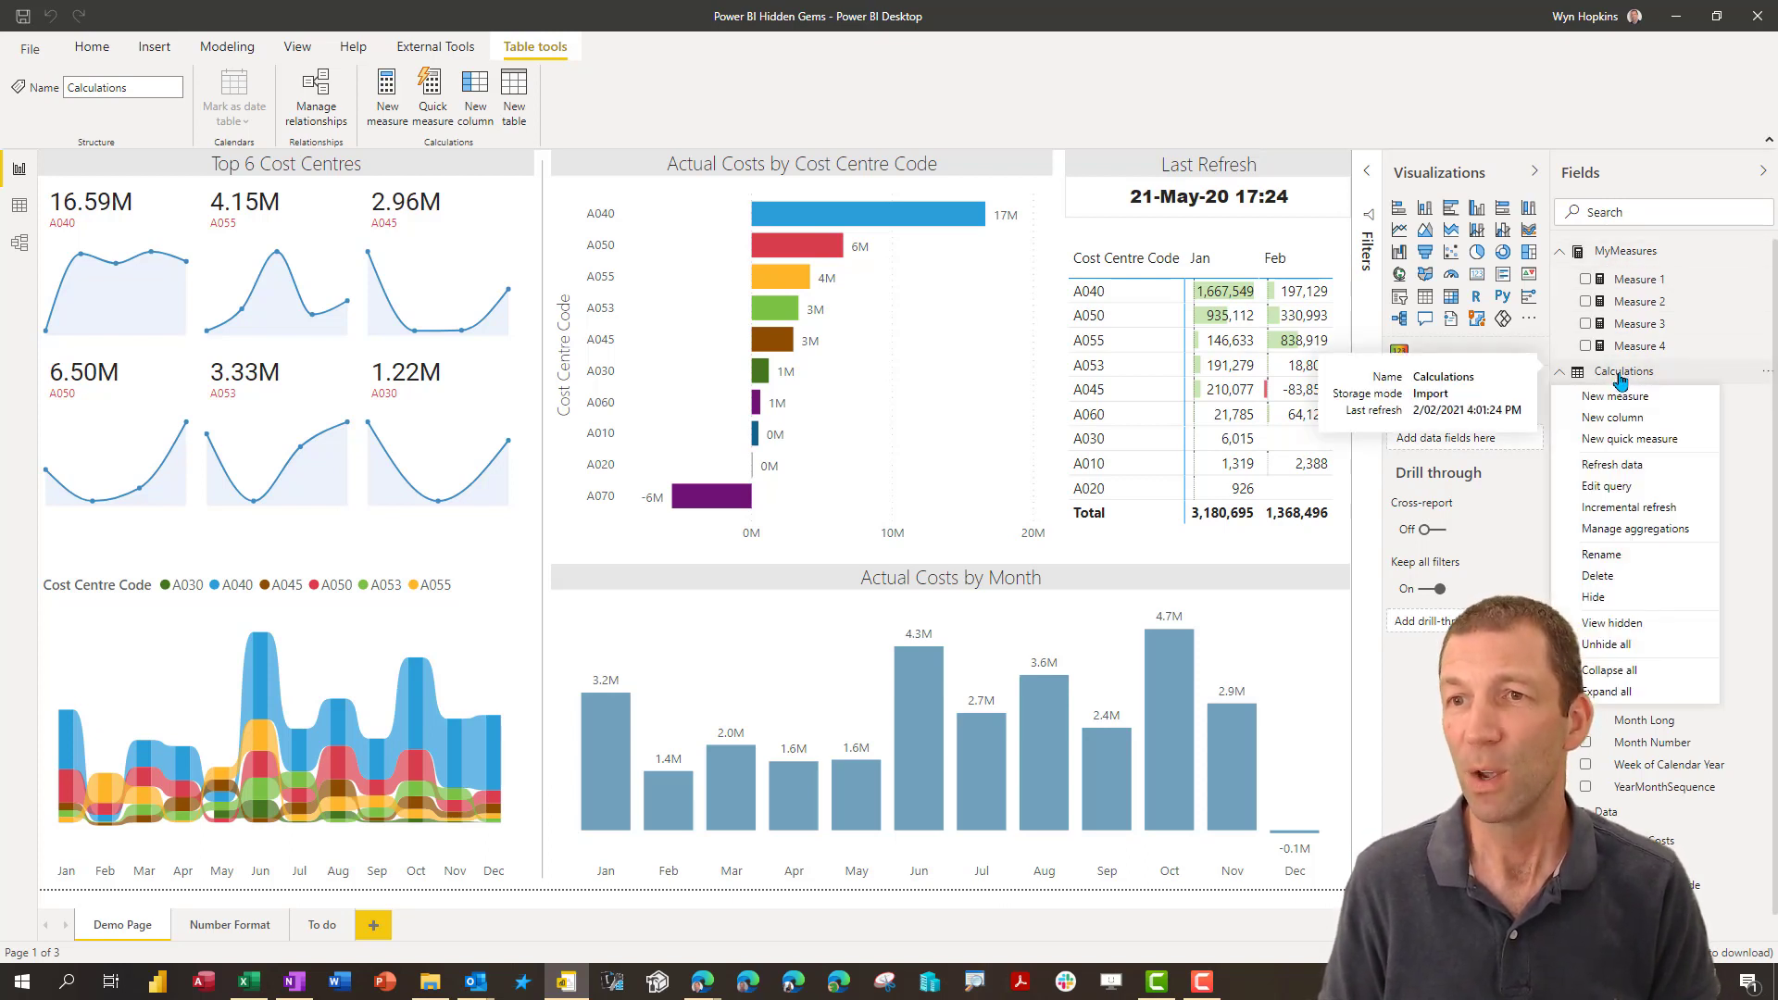
key(Escape)
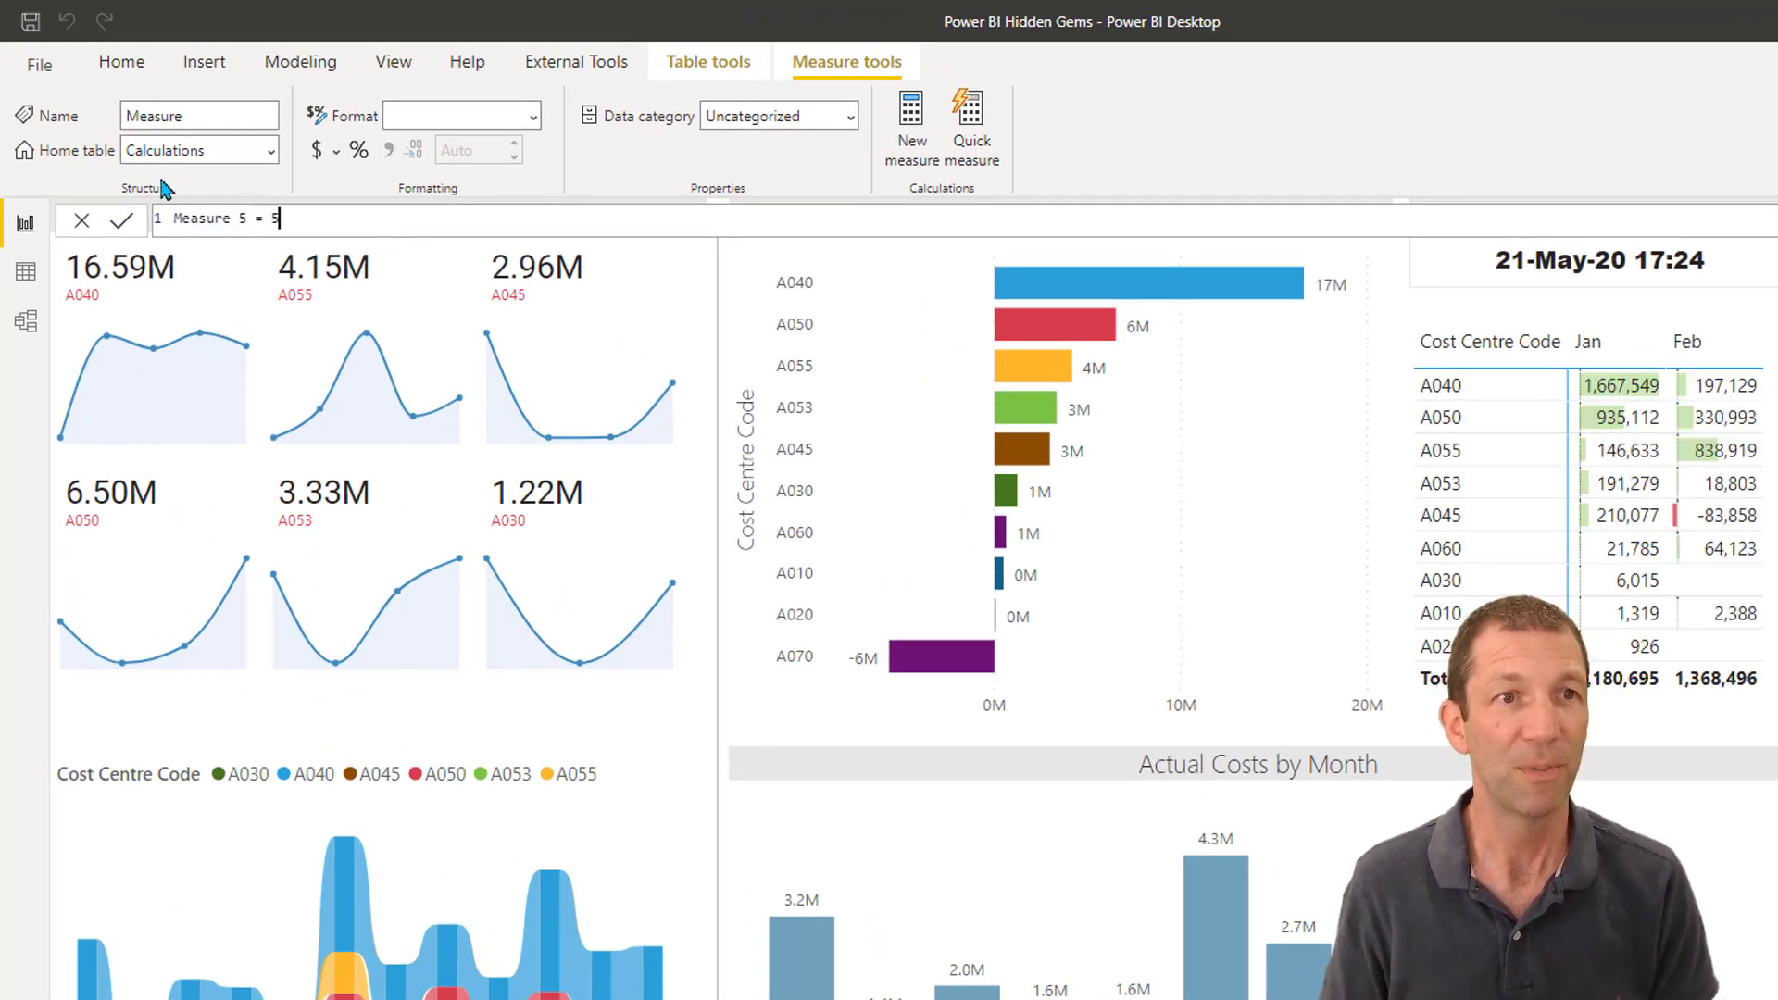
click(125, 229)
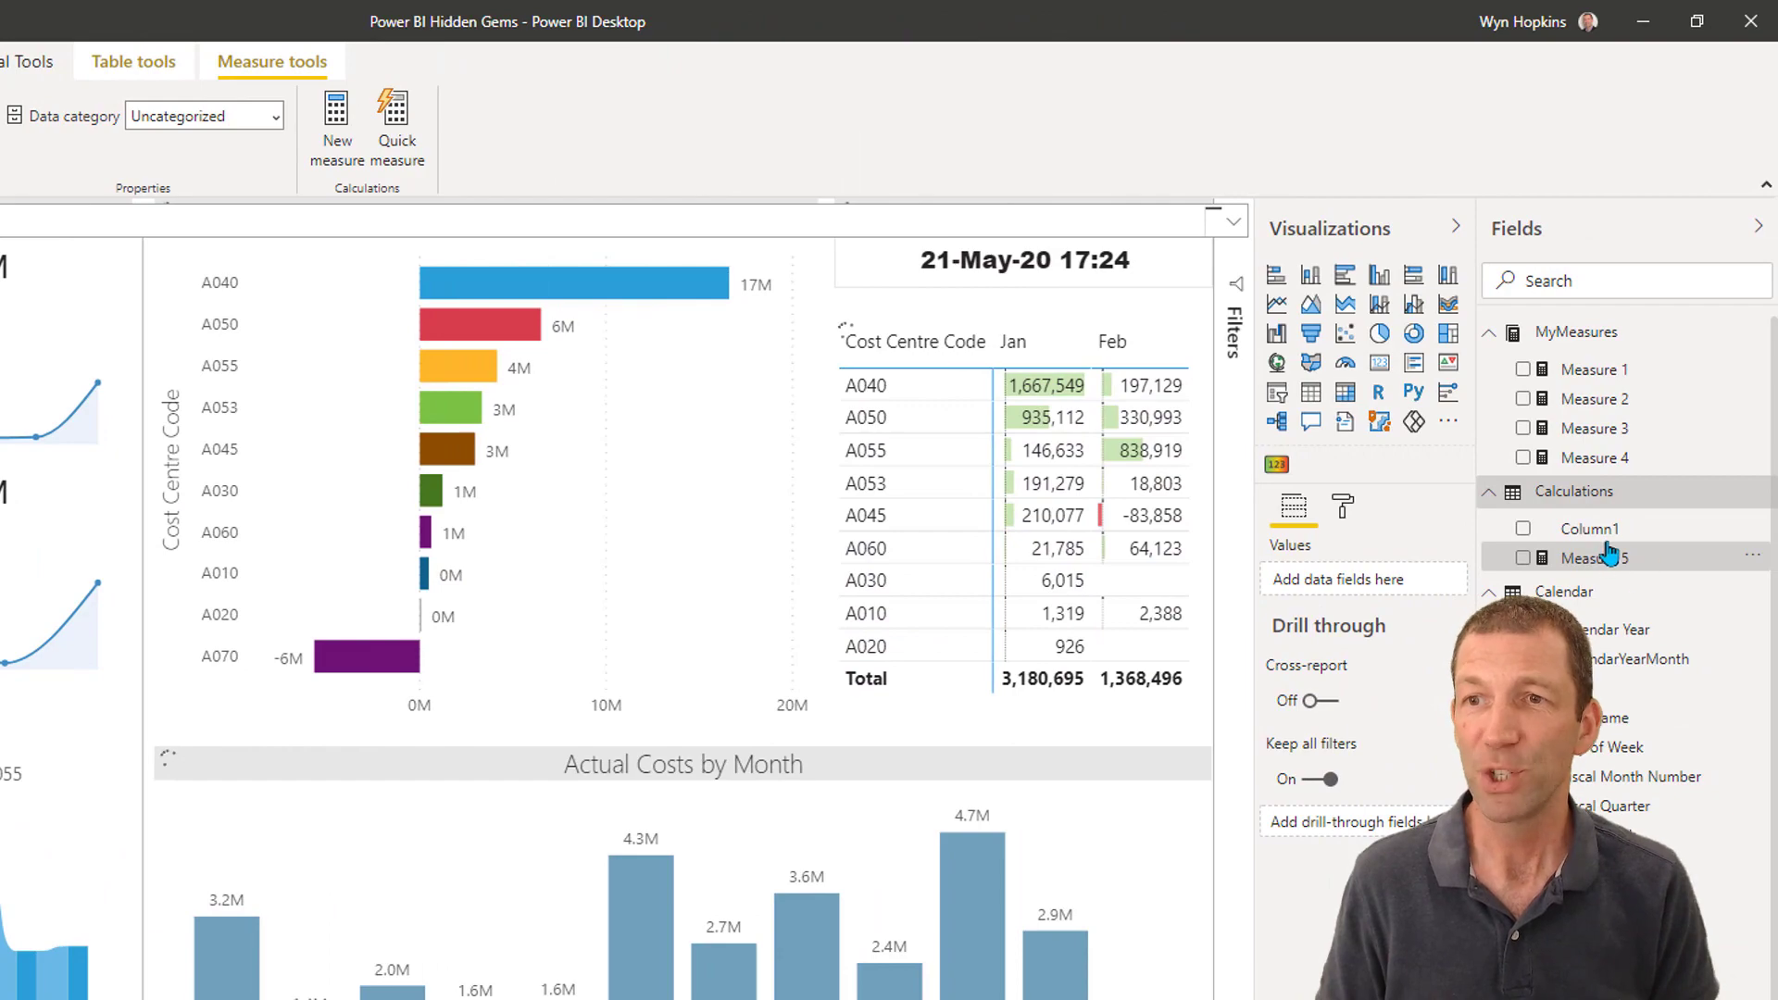
- Delete Column1 from the Calculations table
right_click(1608, 535)
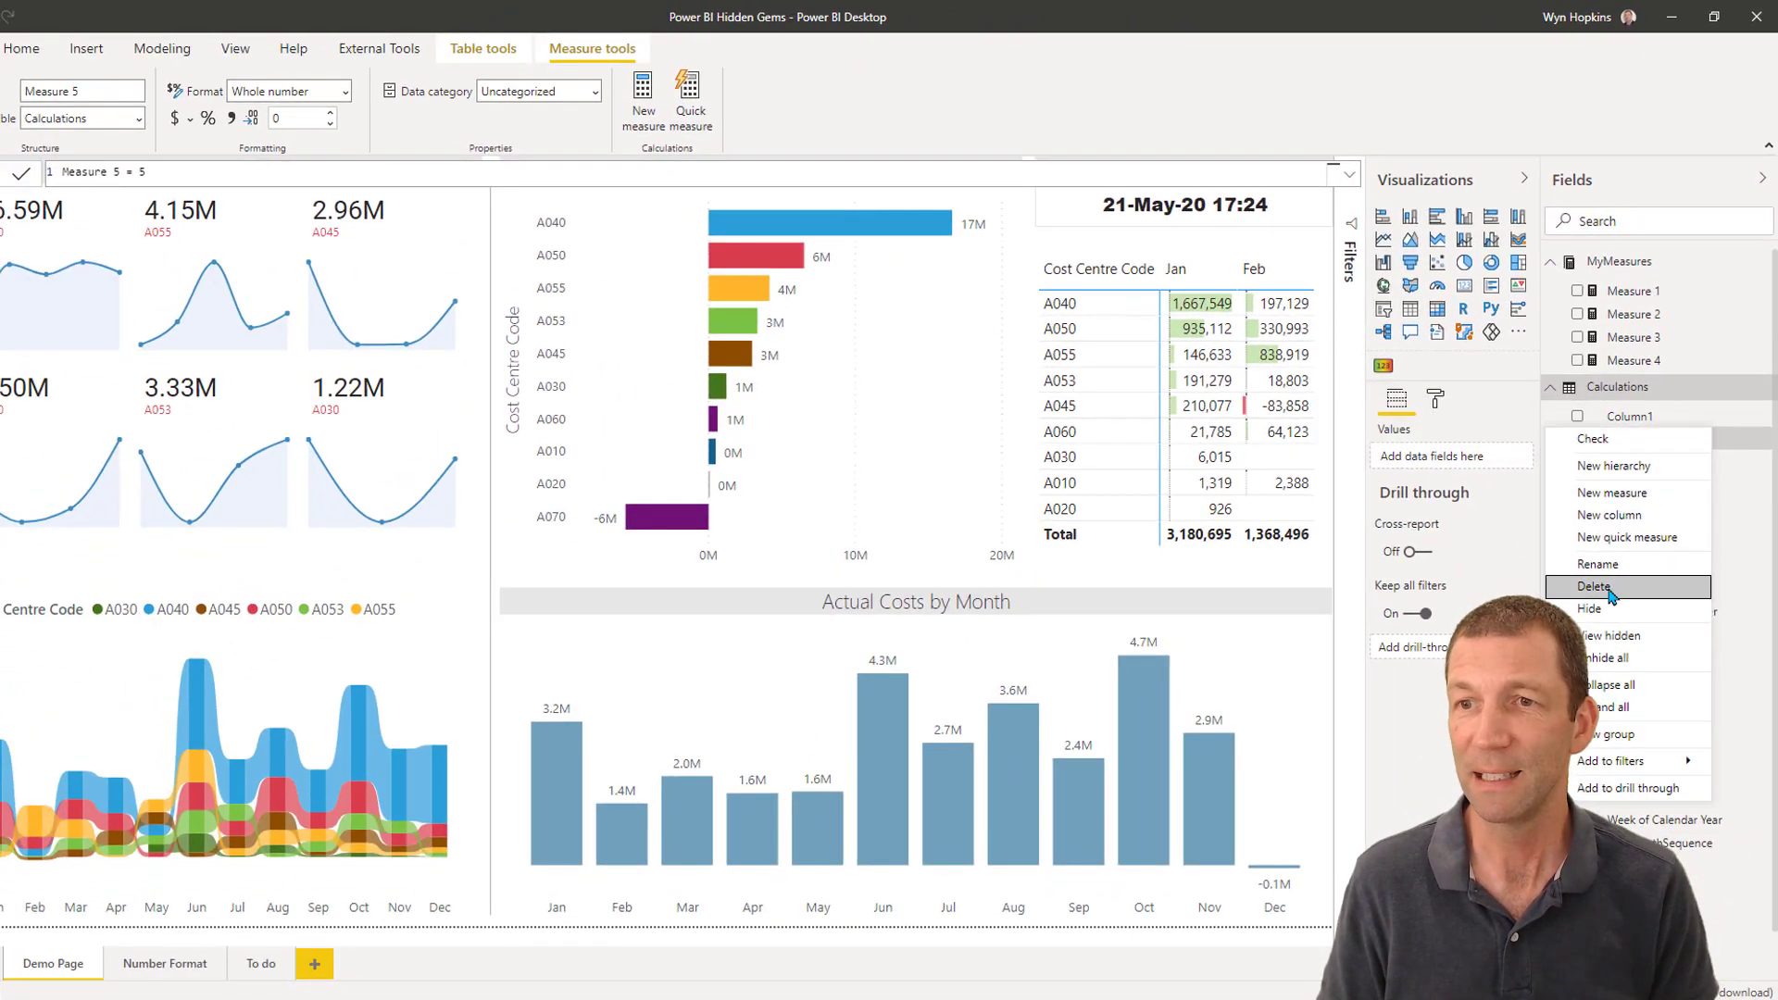
click(1347, 569)
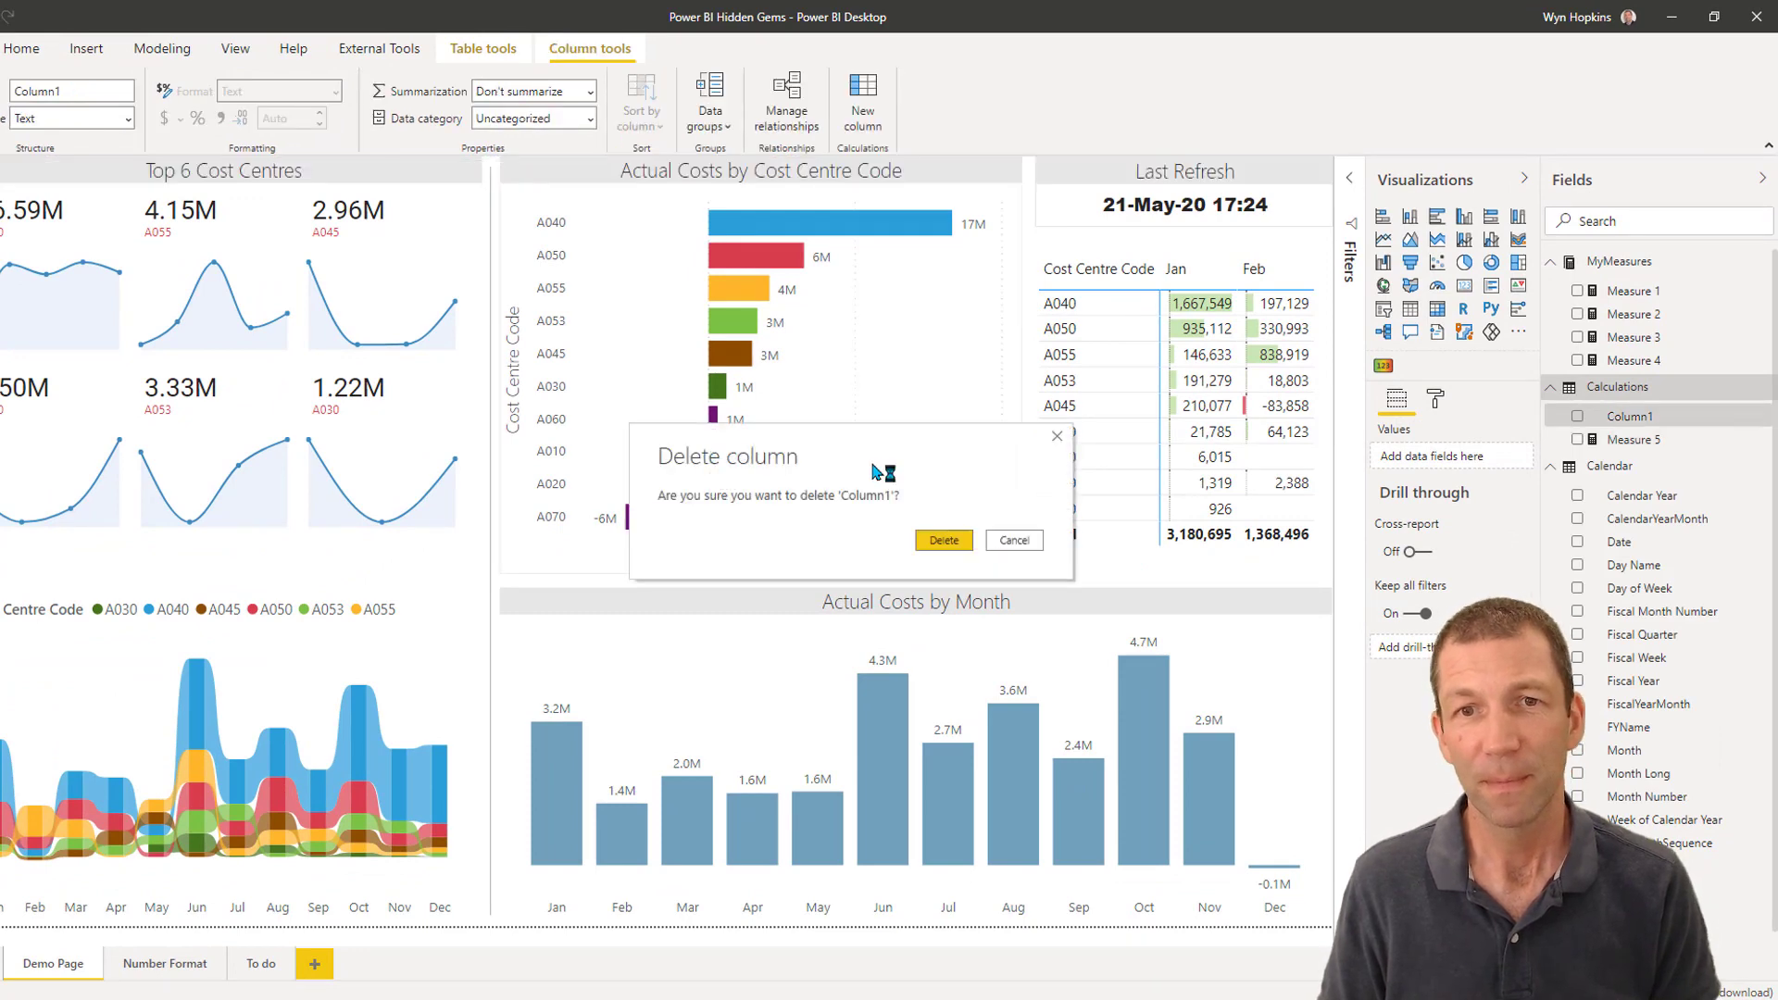
click(942, 555)
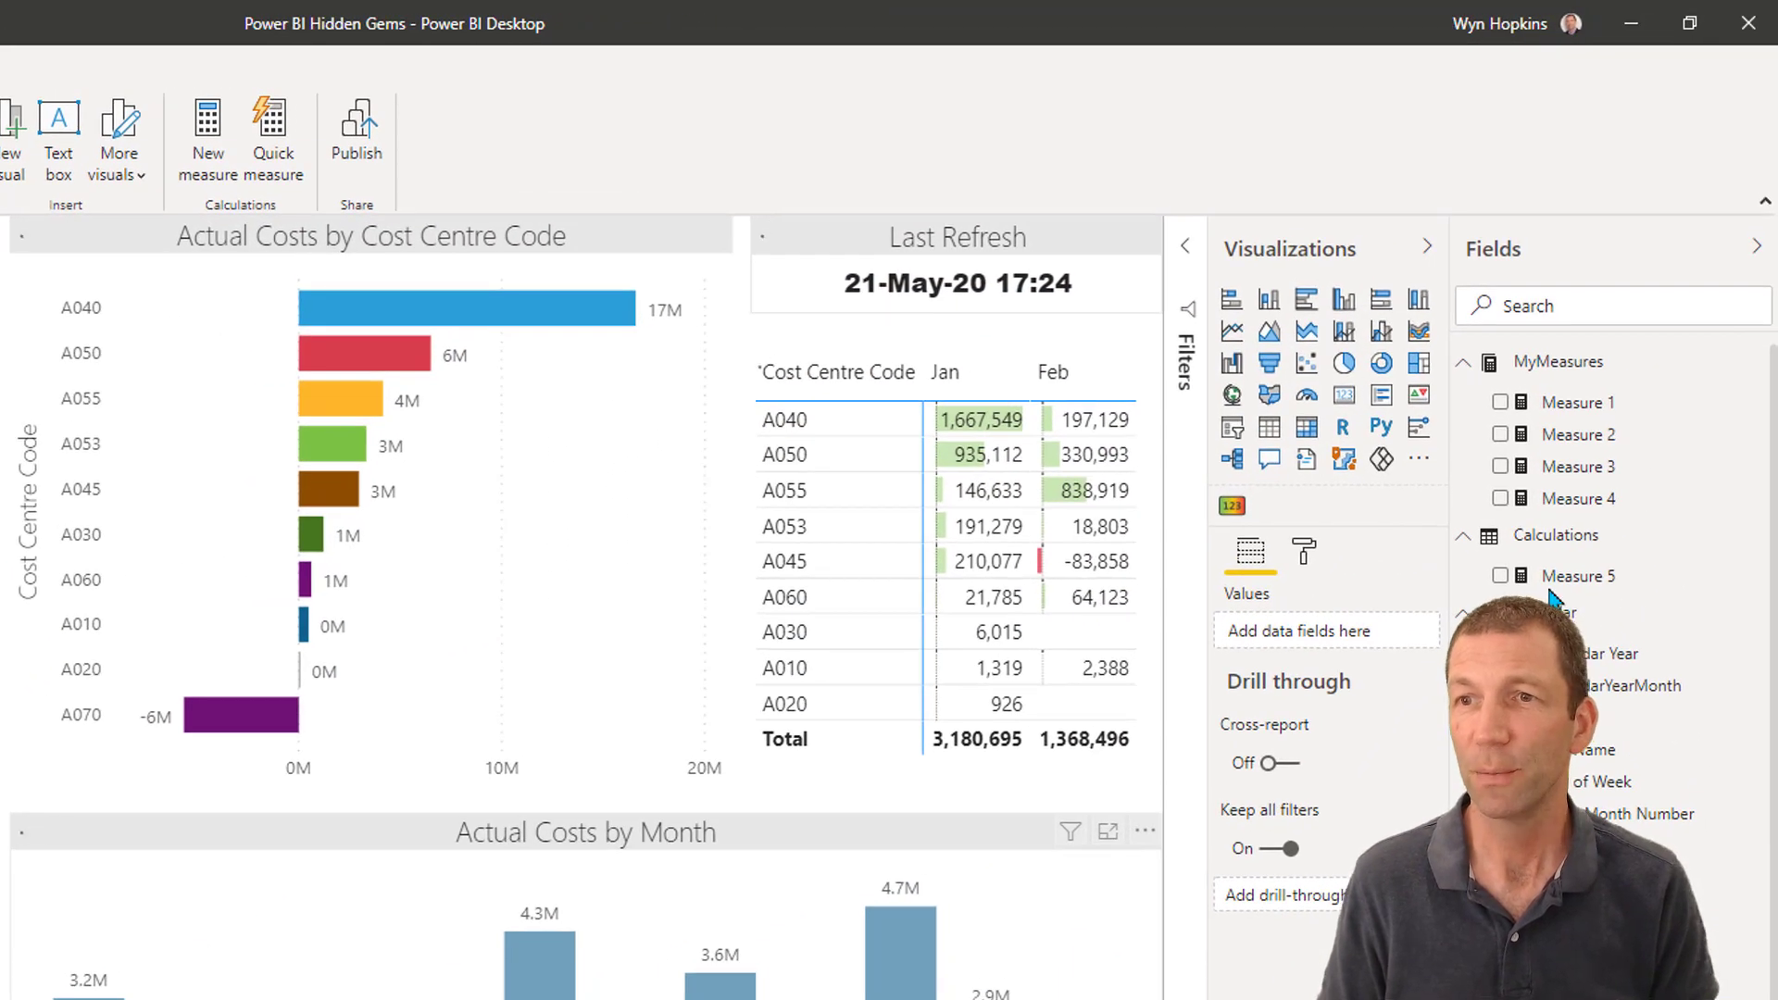
- Refresh the Fields pane so Calculations appears as a measure table holding Measure 5
click(1756, 246)
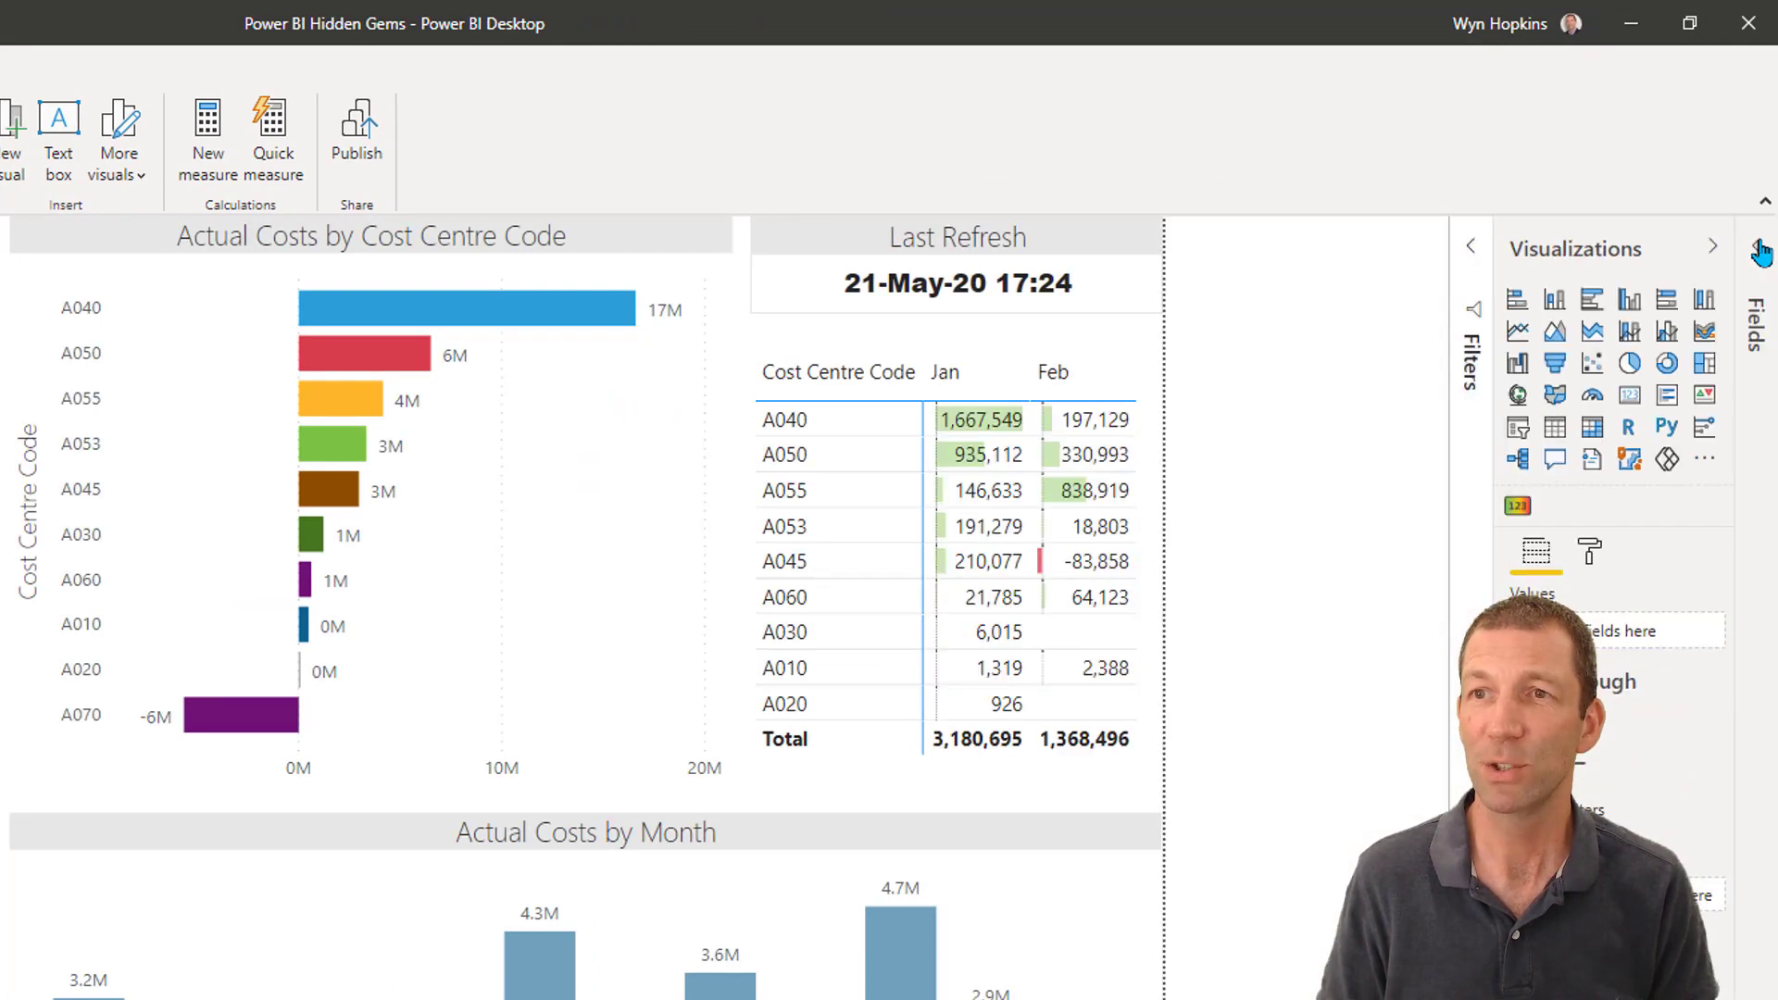
click(1759, 249)
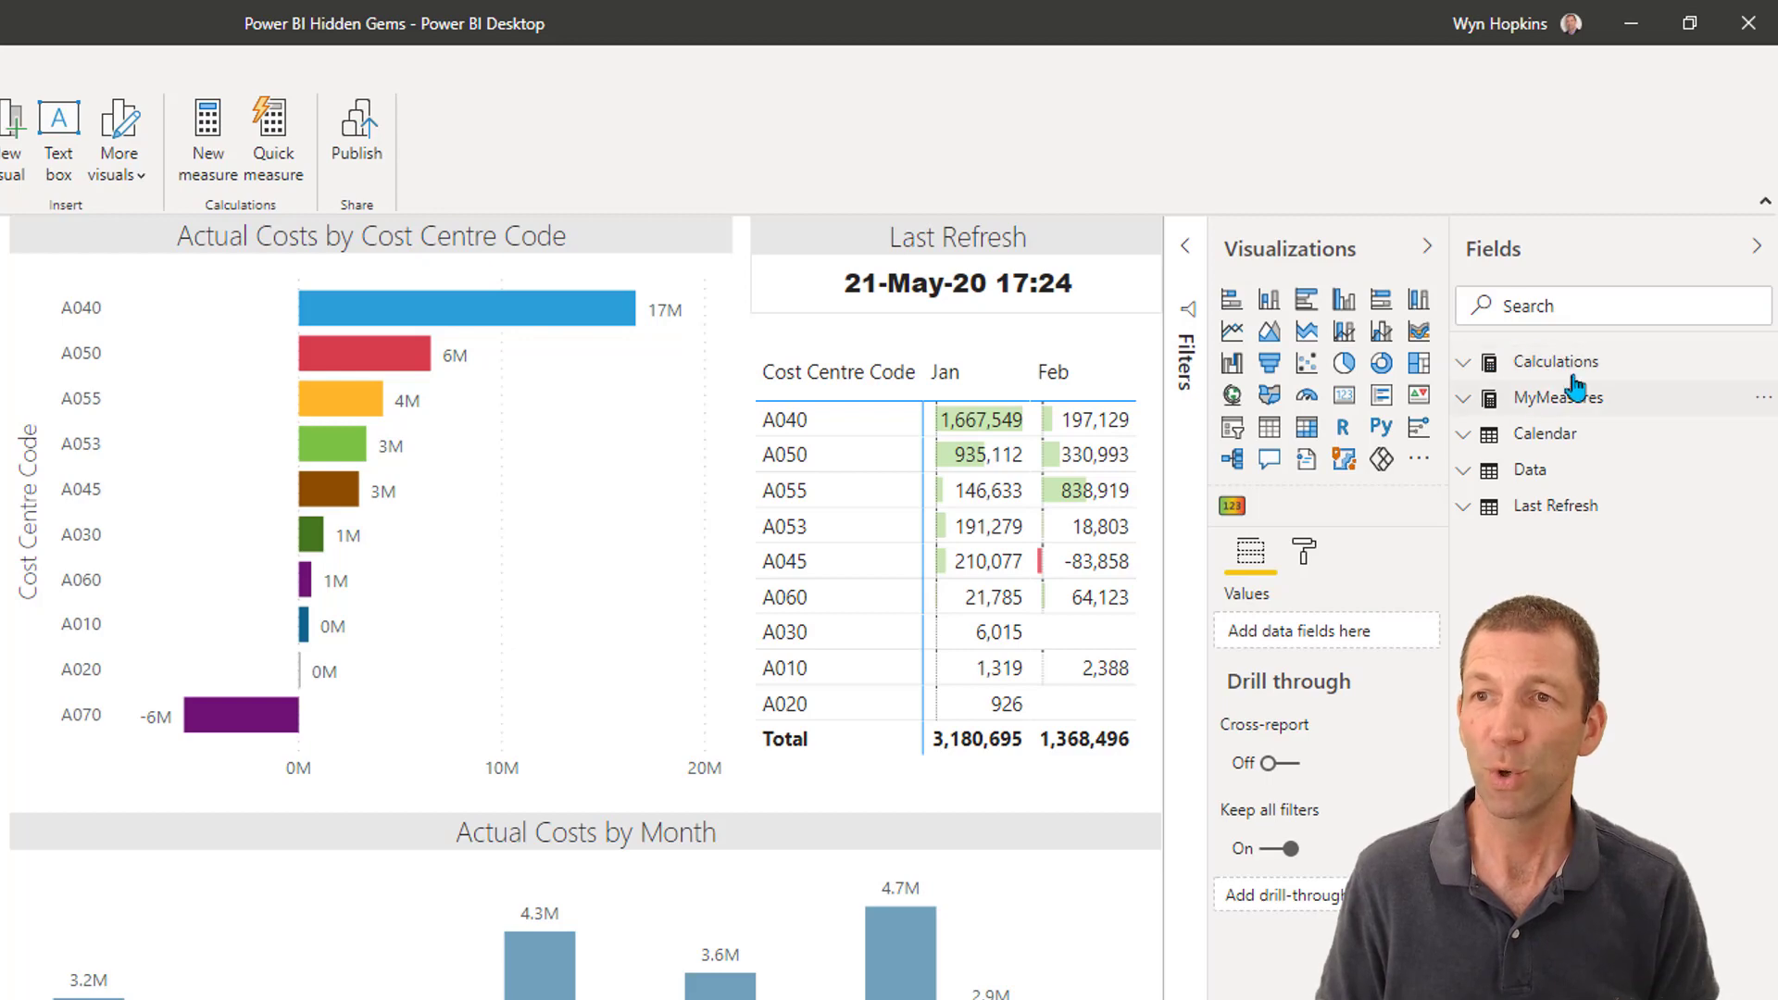
click(1476, 363)
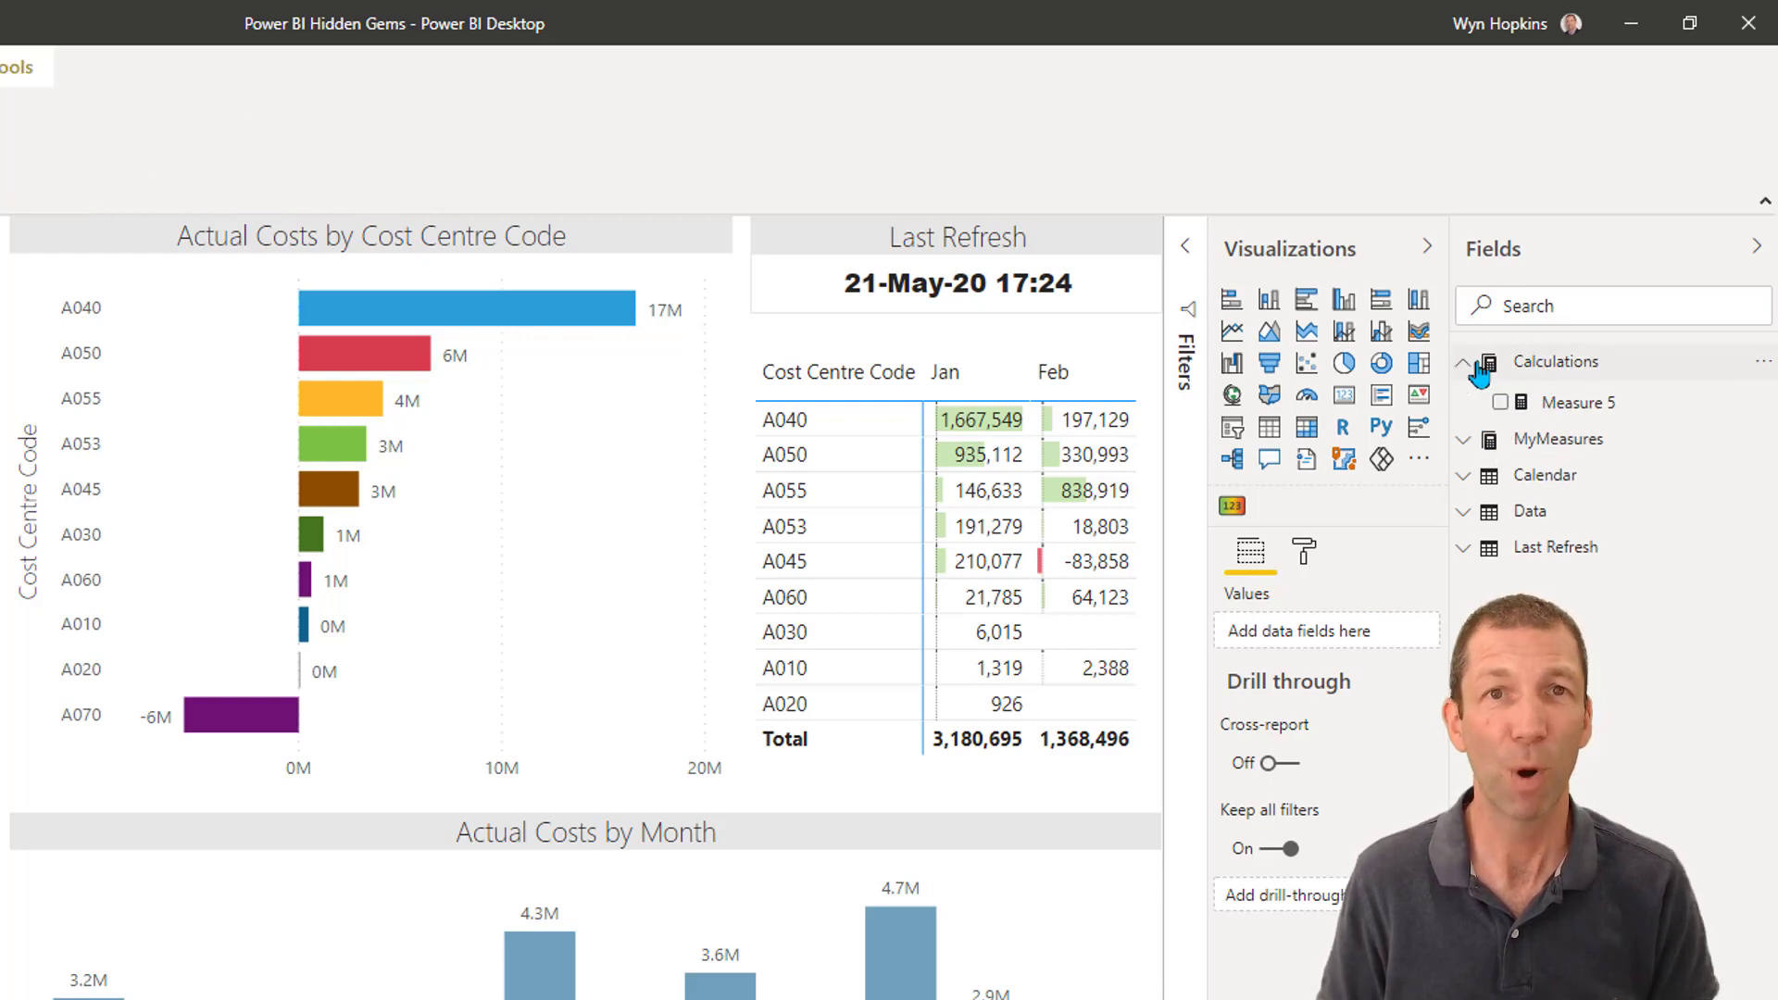
click(1478, 364)
click(1472, 365)
- In Model view, place Measure 1 and Measure 2 in the display folder 'Folder A'
click(1461, 452)
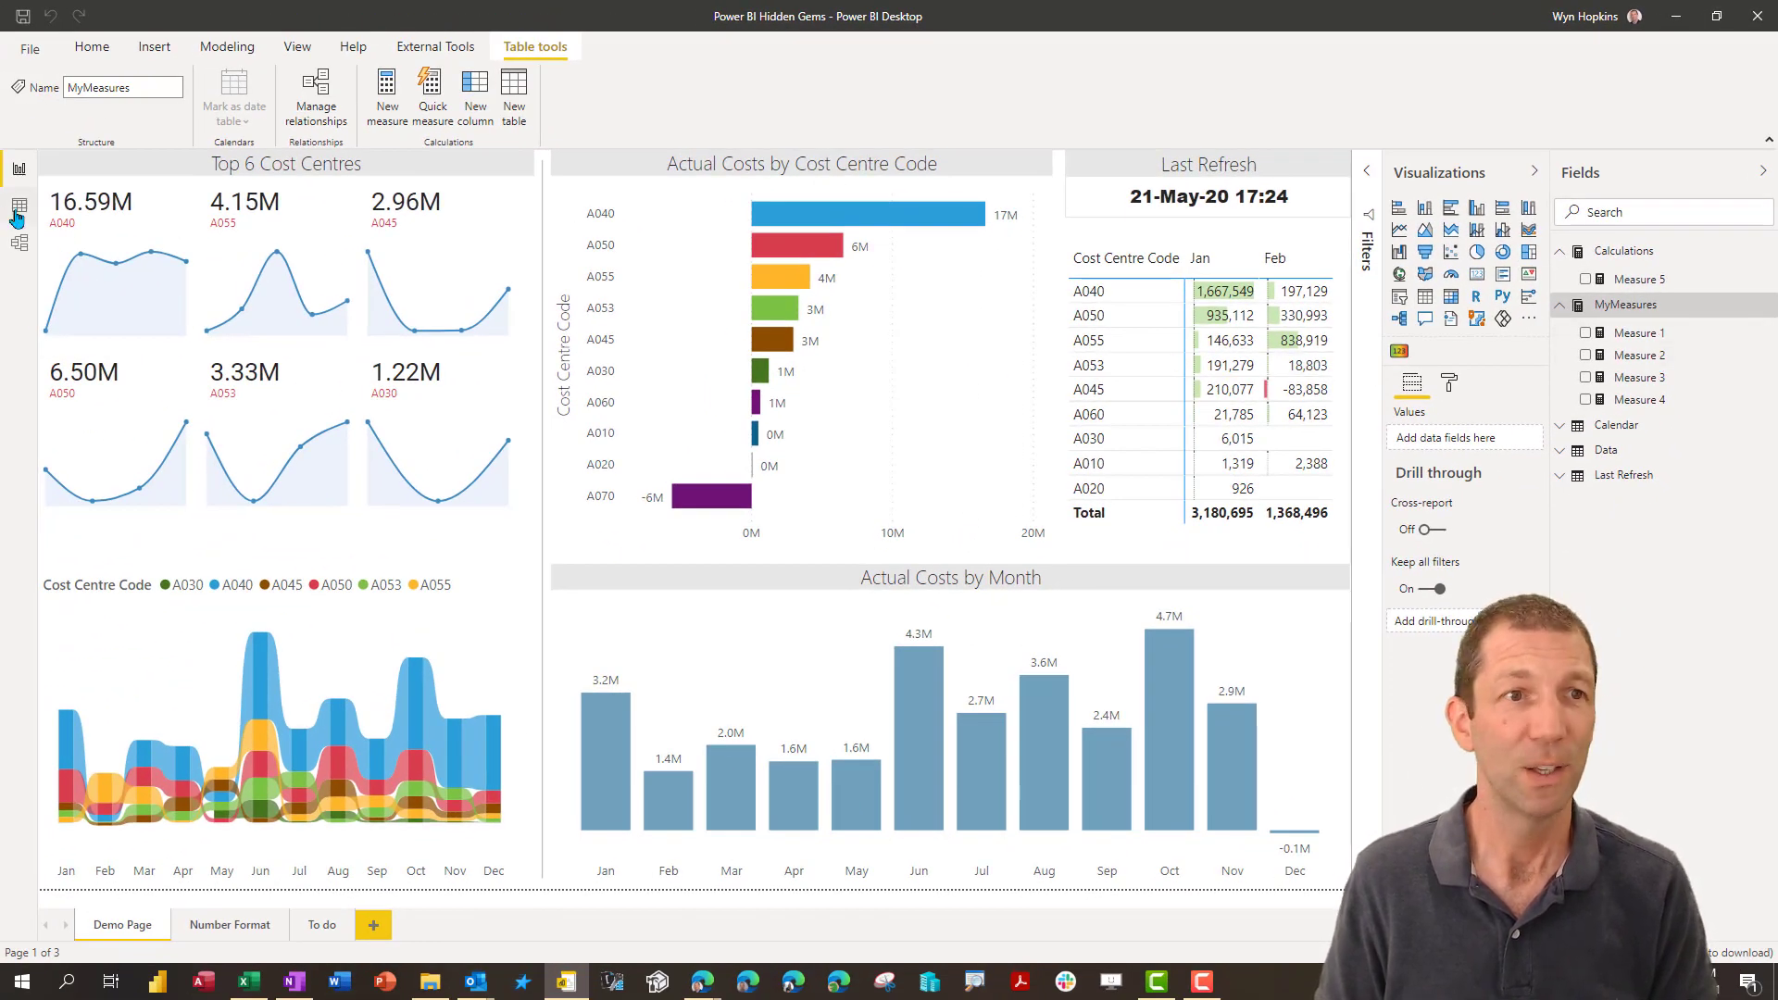
click(20, 244)
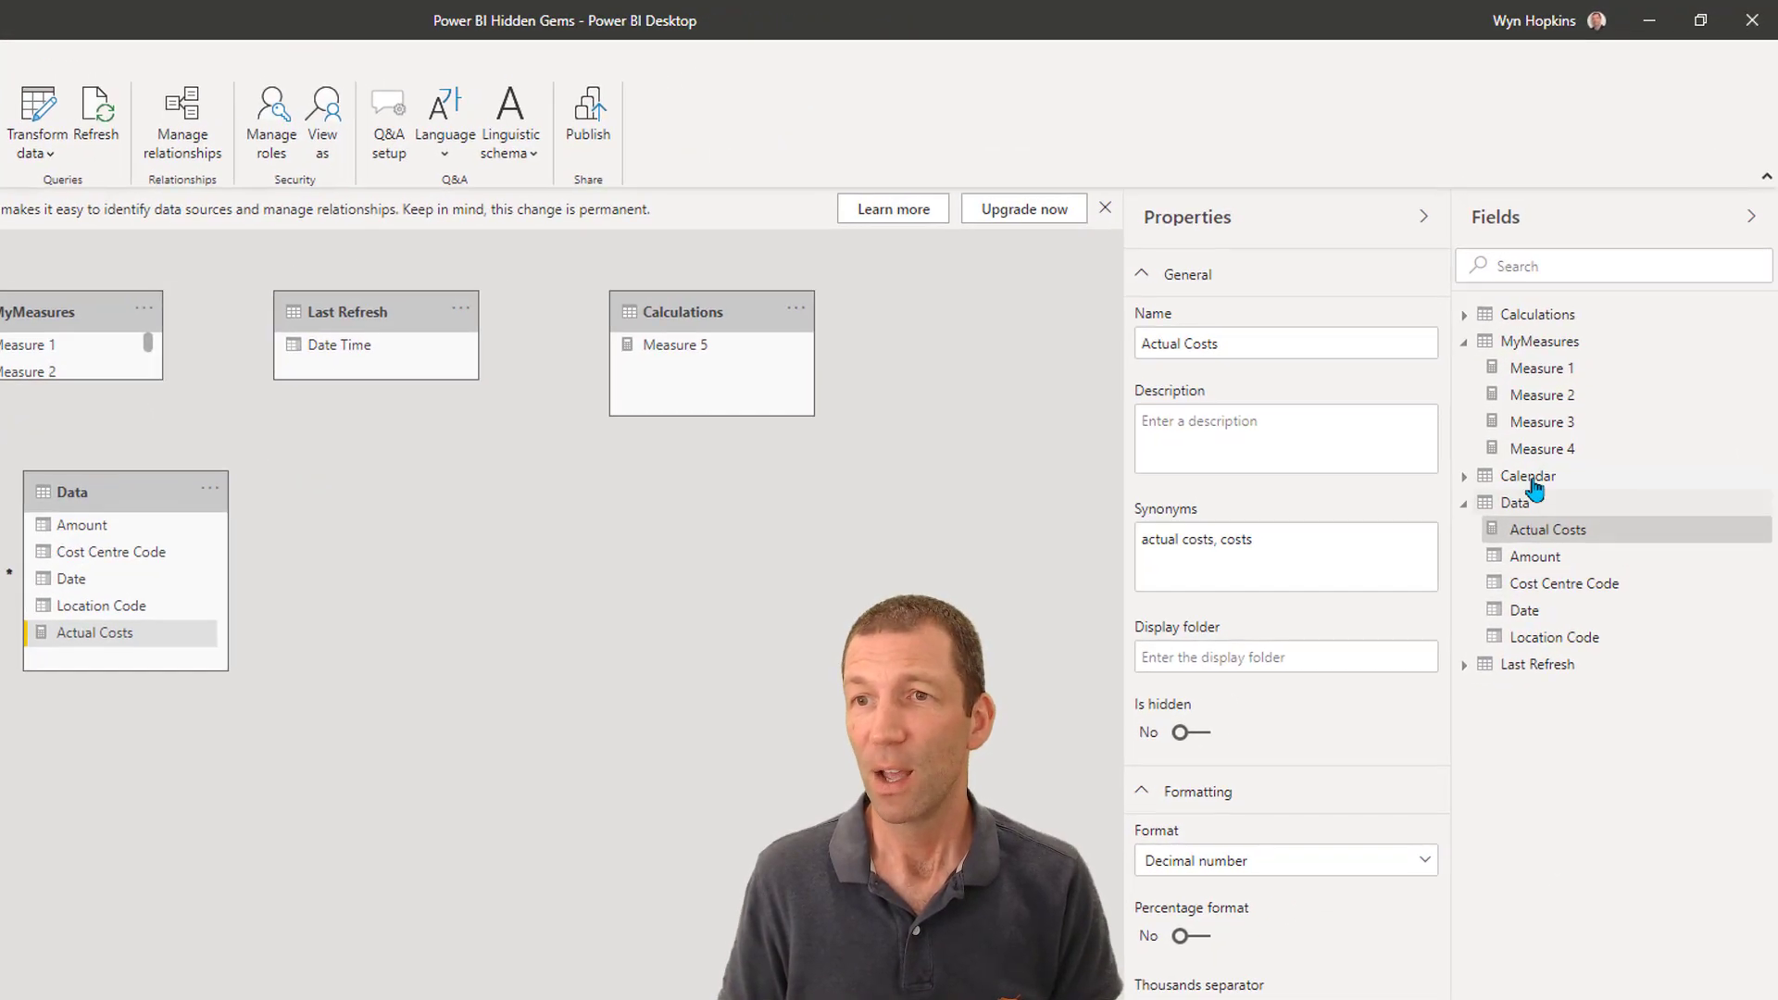
click(1540, 368)
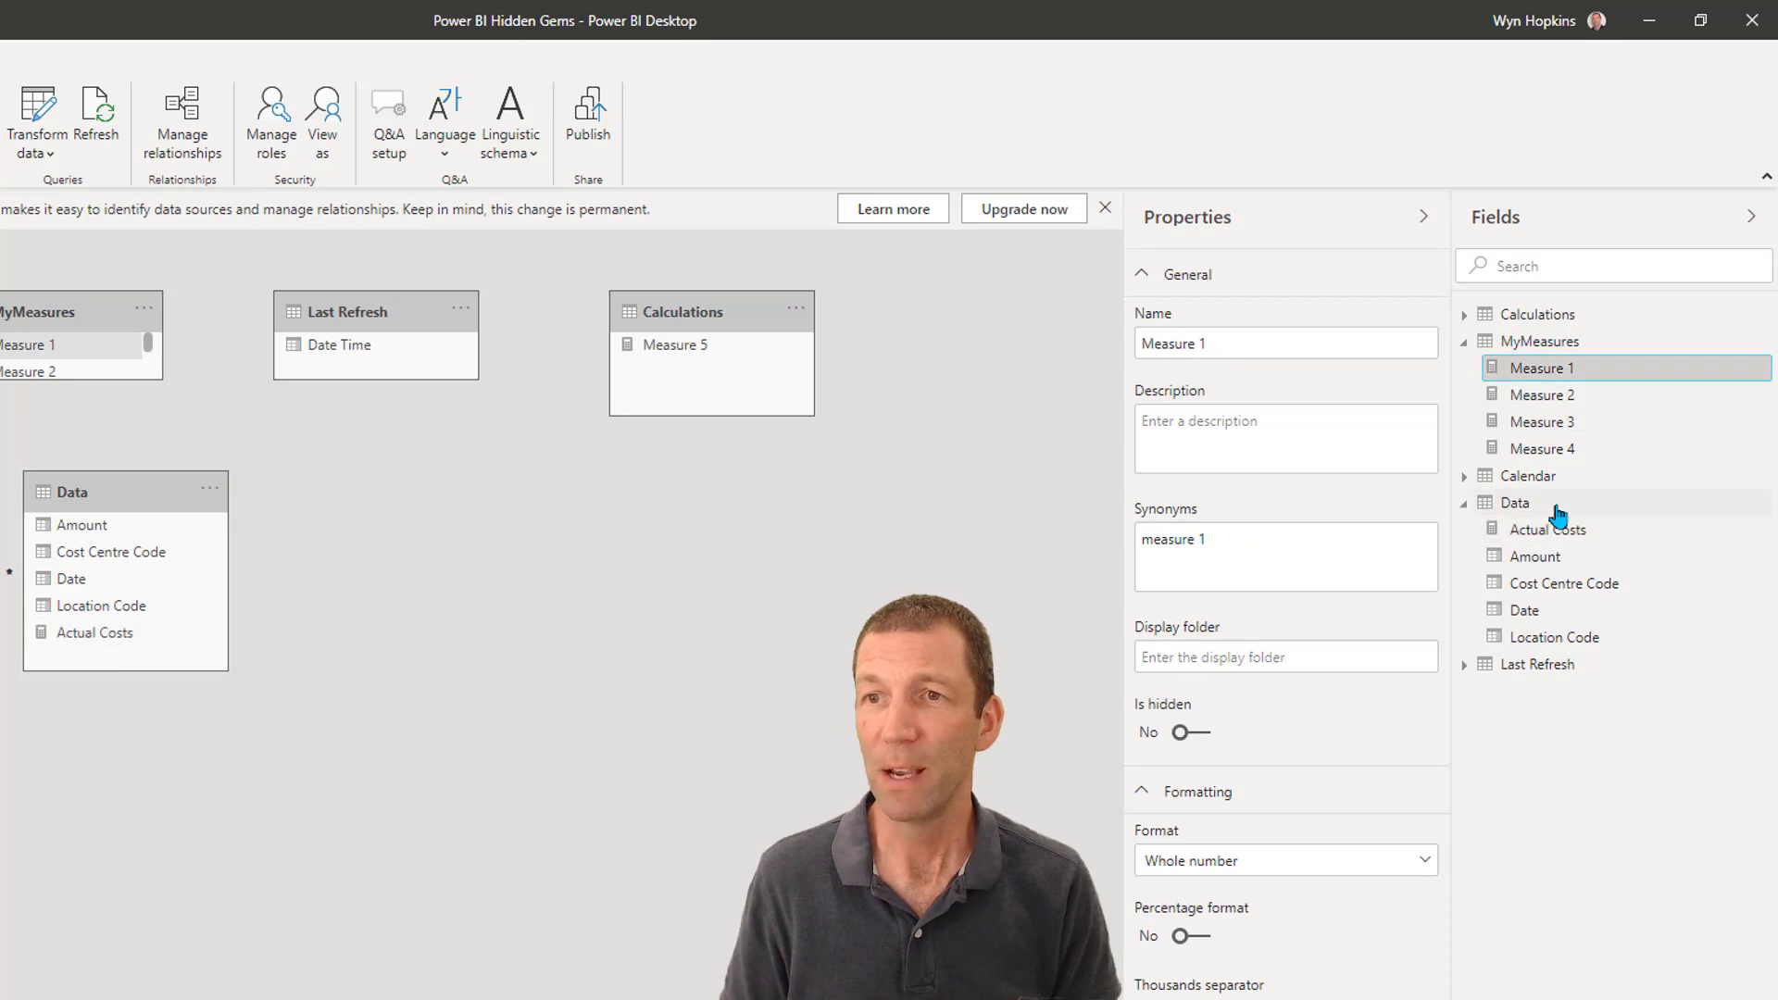
click(1234, 653)
text(Folder A)
key(Return)
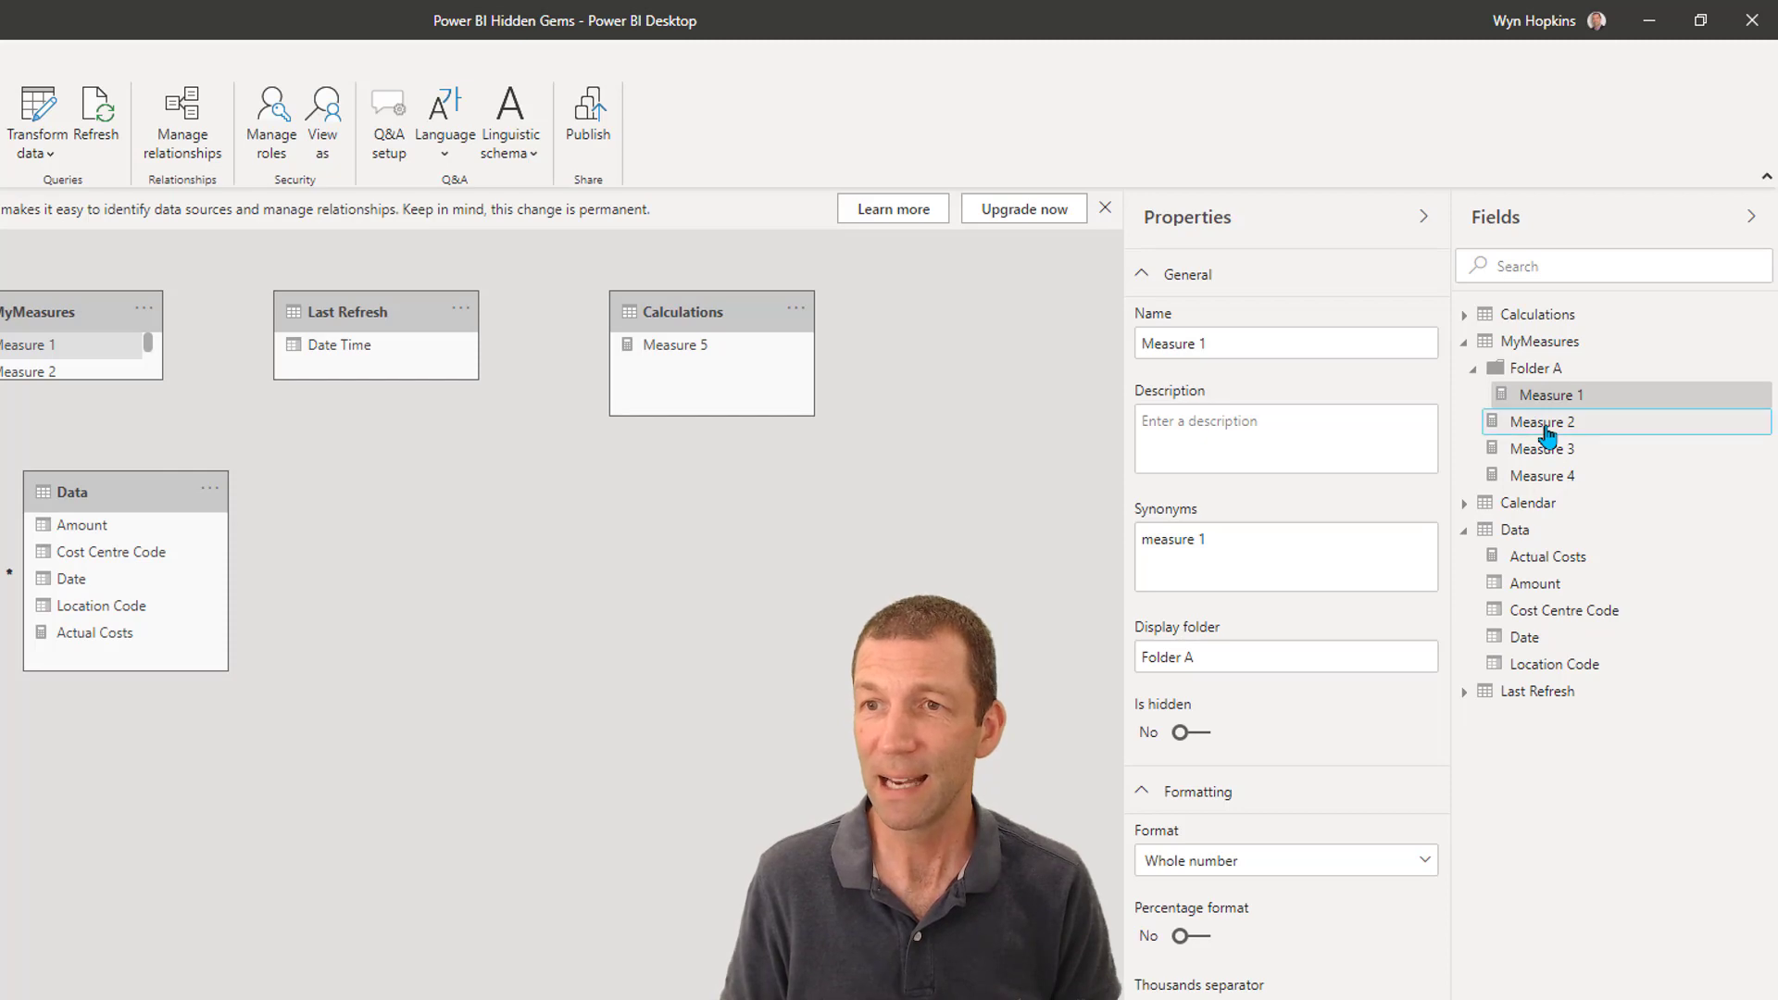
drag(1546, 433, 1559, 379)
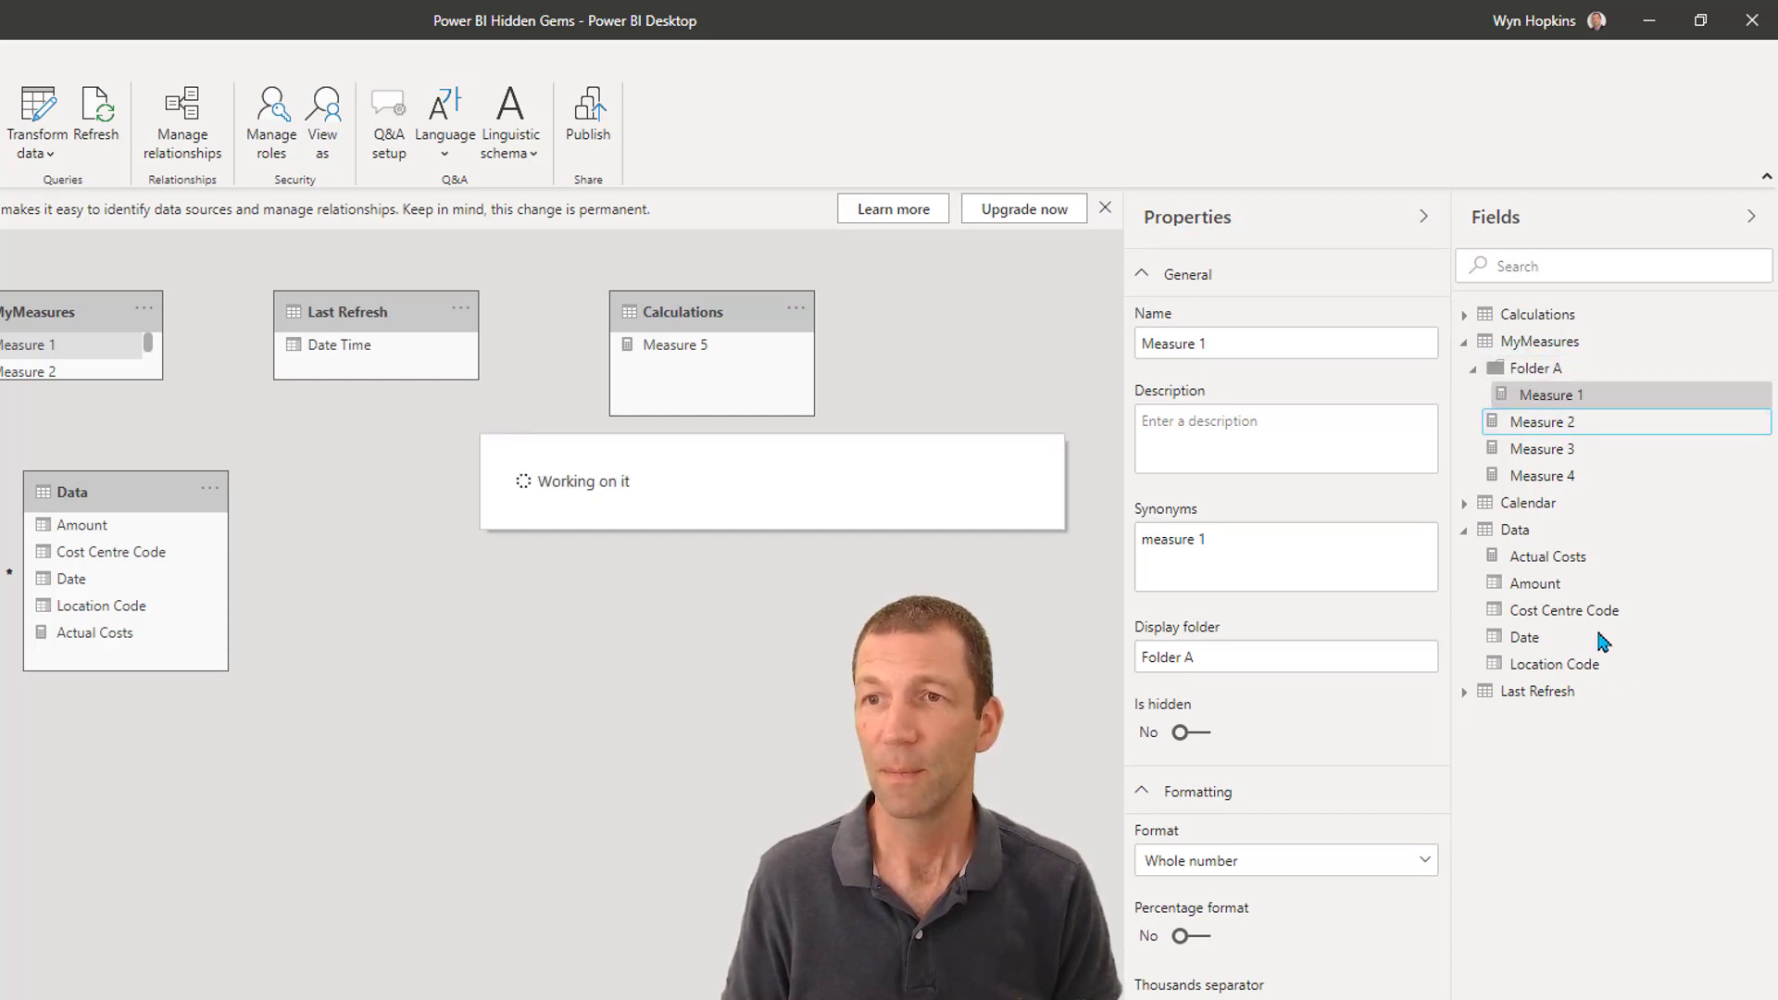
- Put Measure 3 and Measure 4 into a new display folder 'Folder B'
click(1565, 452)
click(1229, 658)
text(Fold)
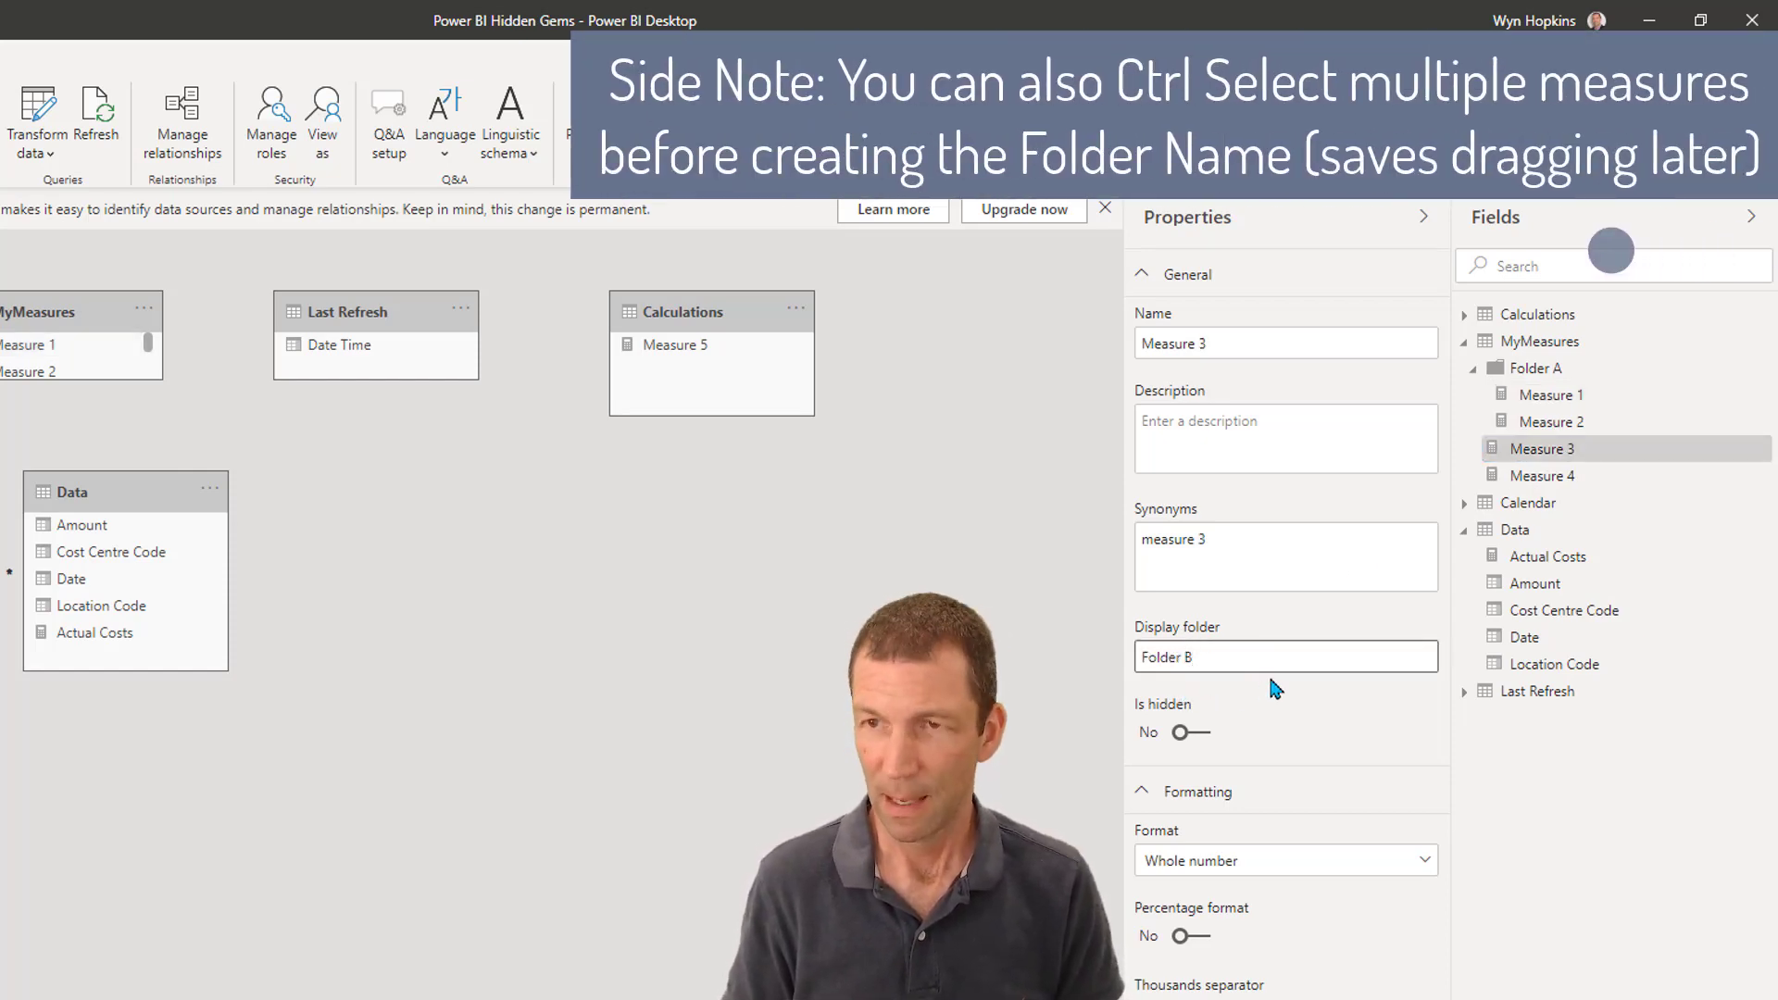
click(1571, 454)
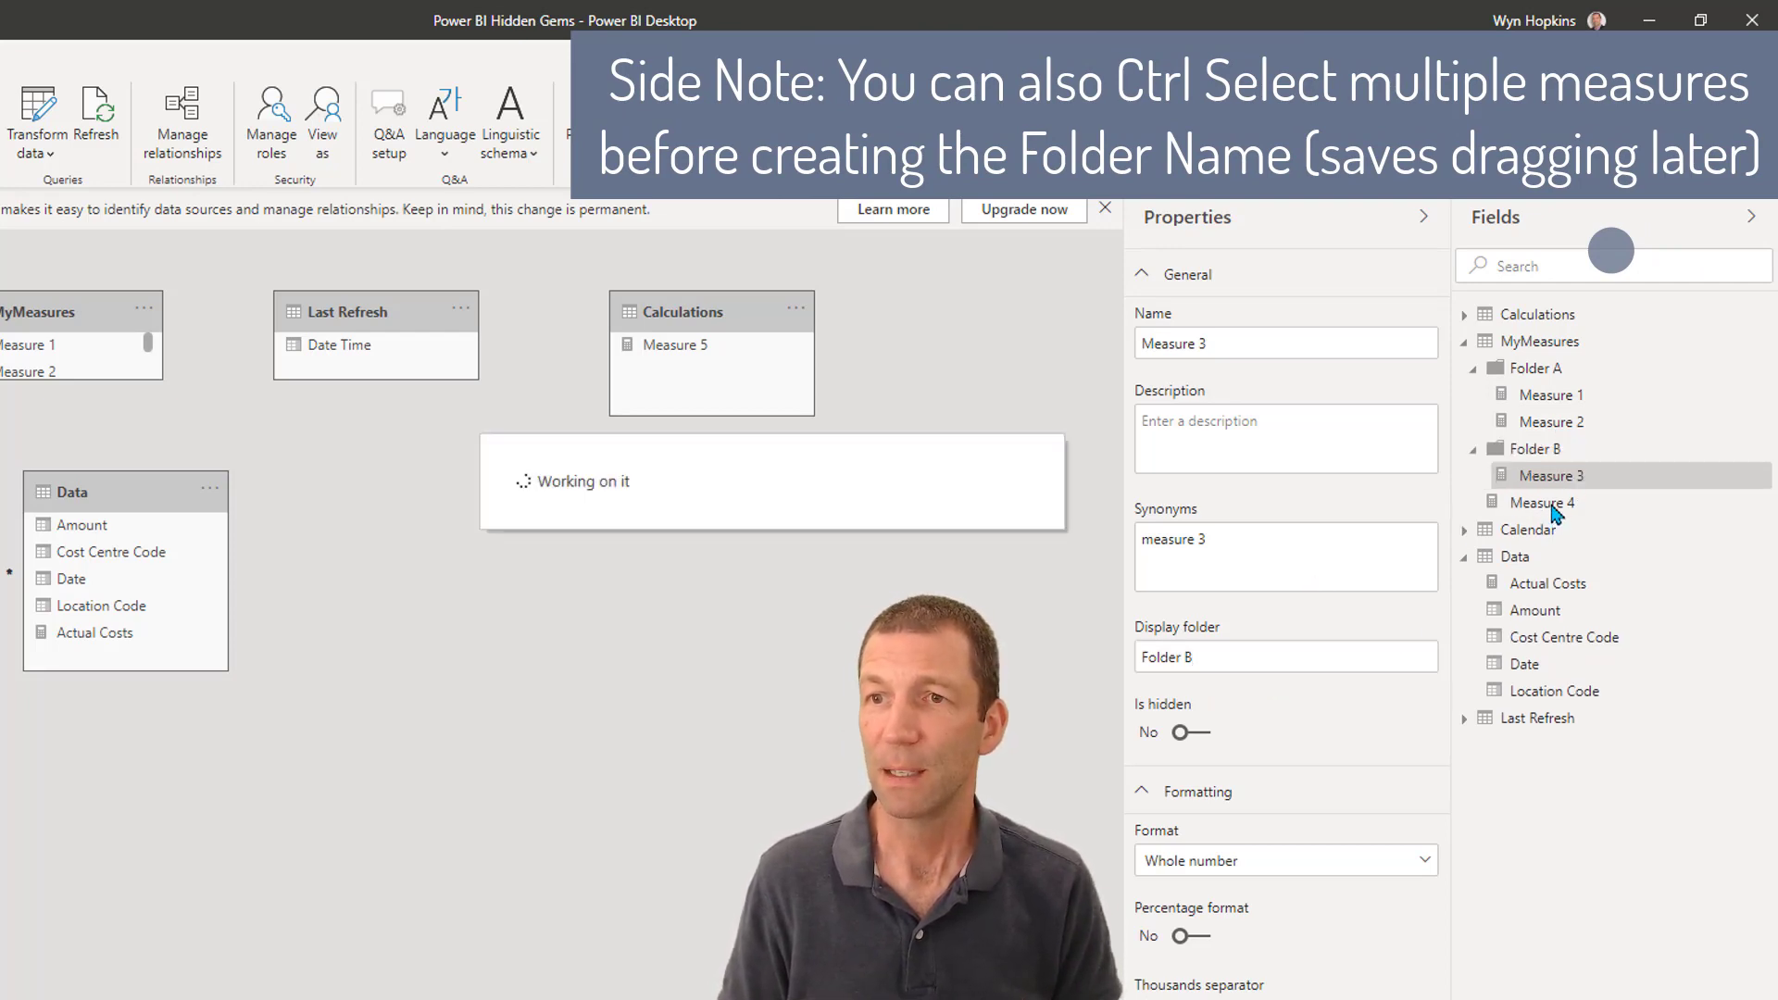
drag(1527, 509, 1542, 452)
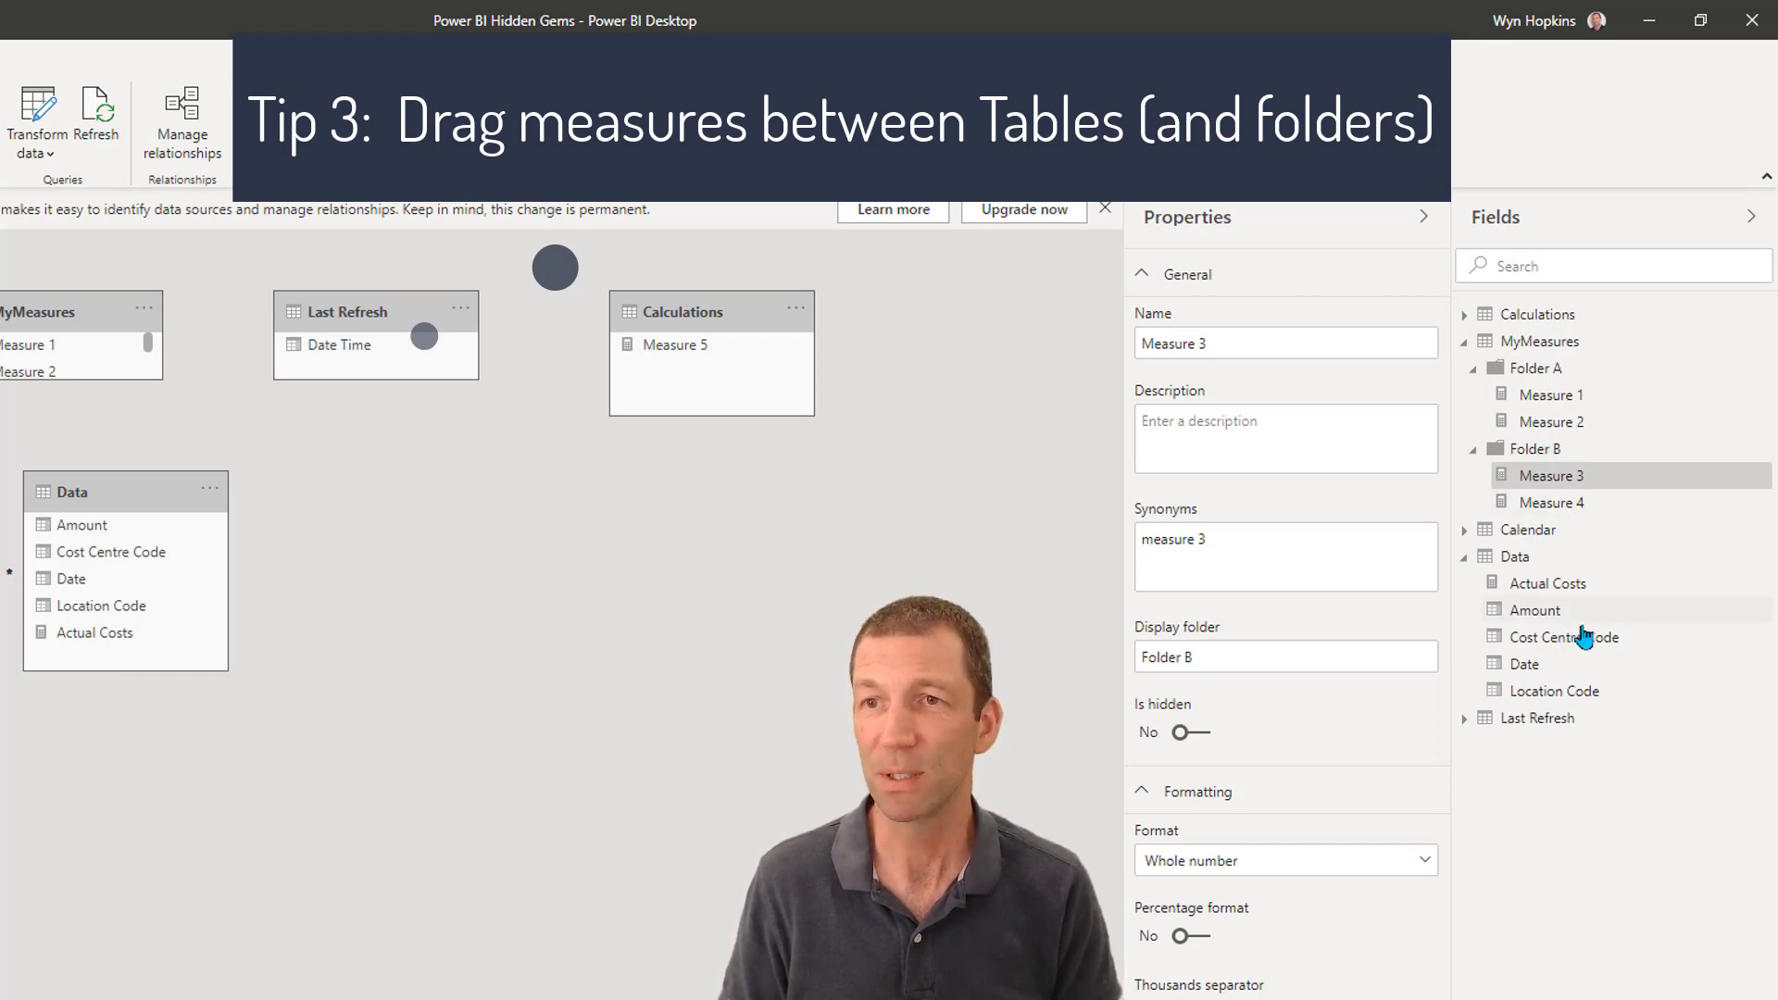
- Move the Actual Costs measure from the Data table into MyMeasures
drag(1546, 585, 1549, 344)
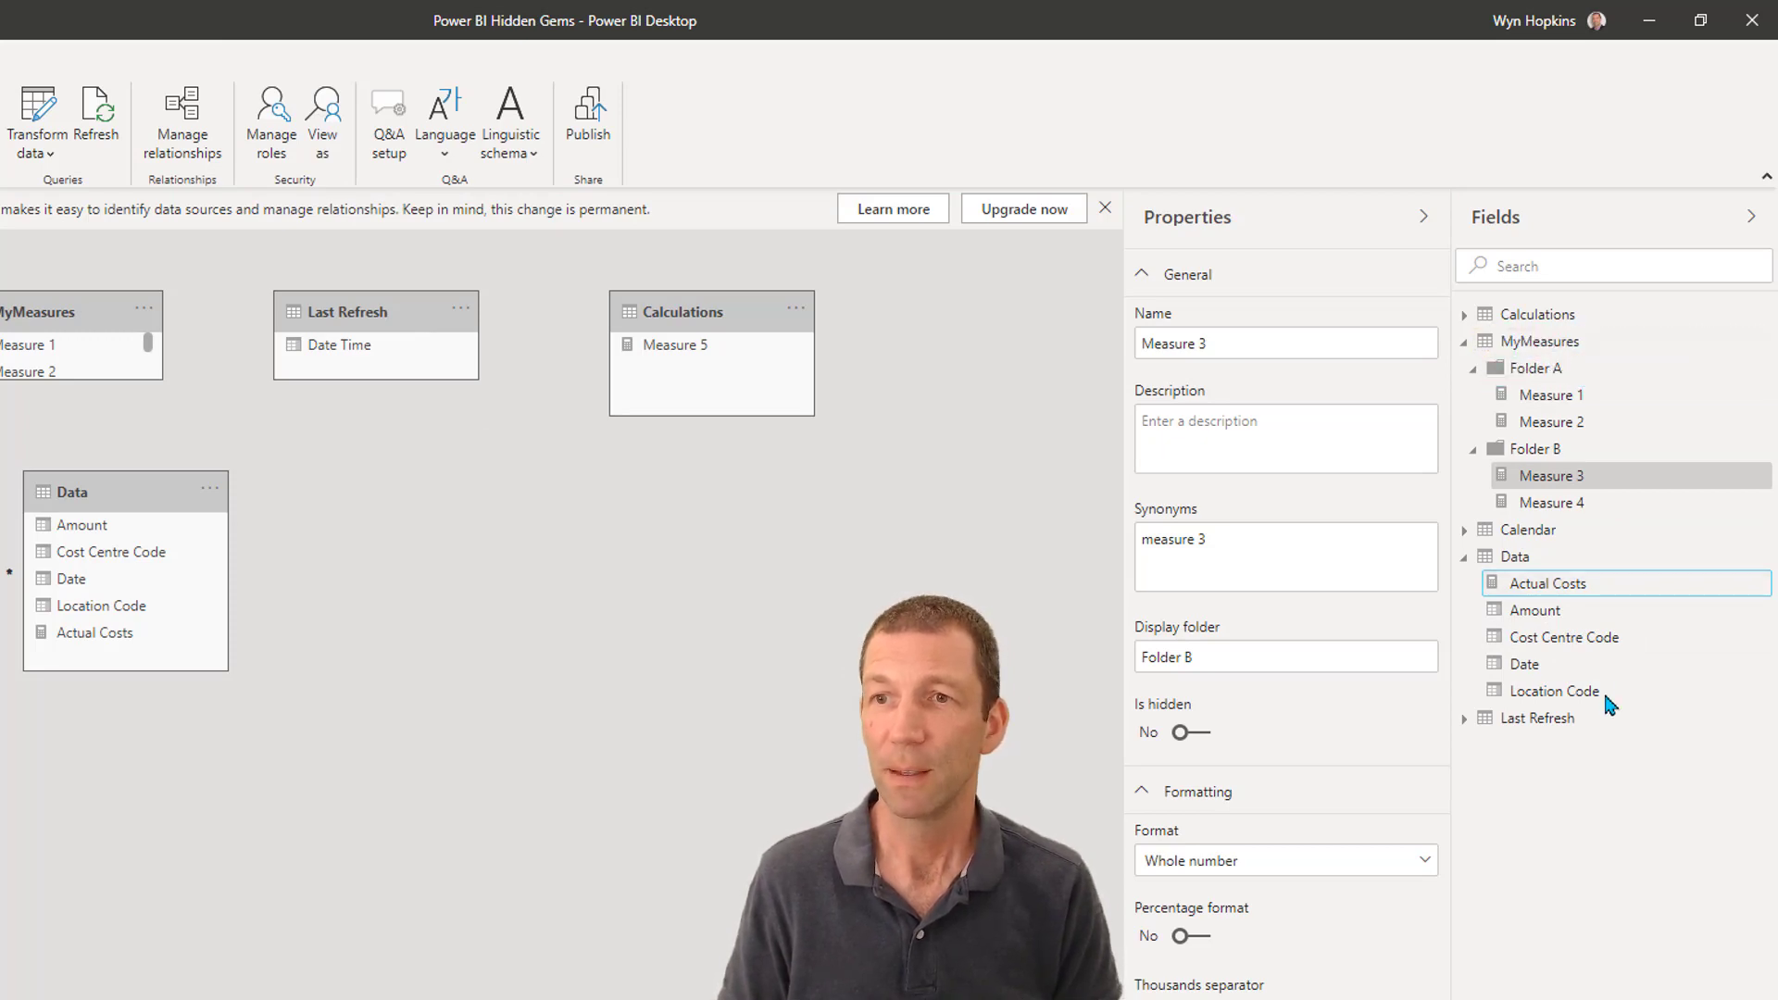
click(1464, 316)
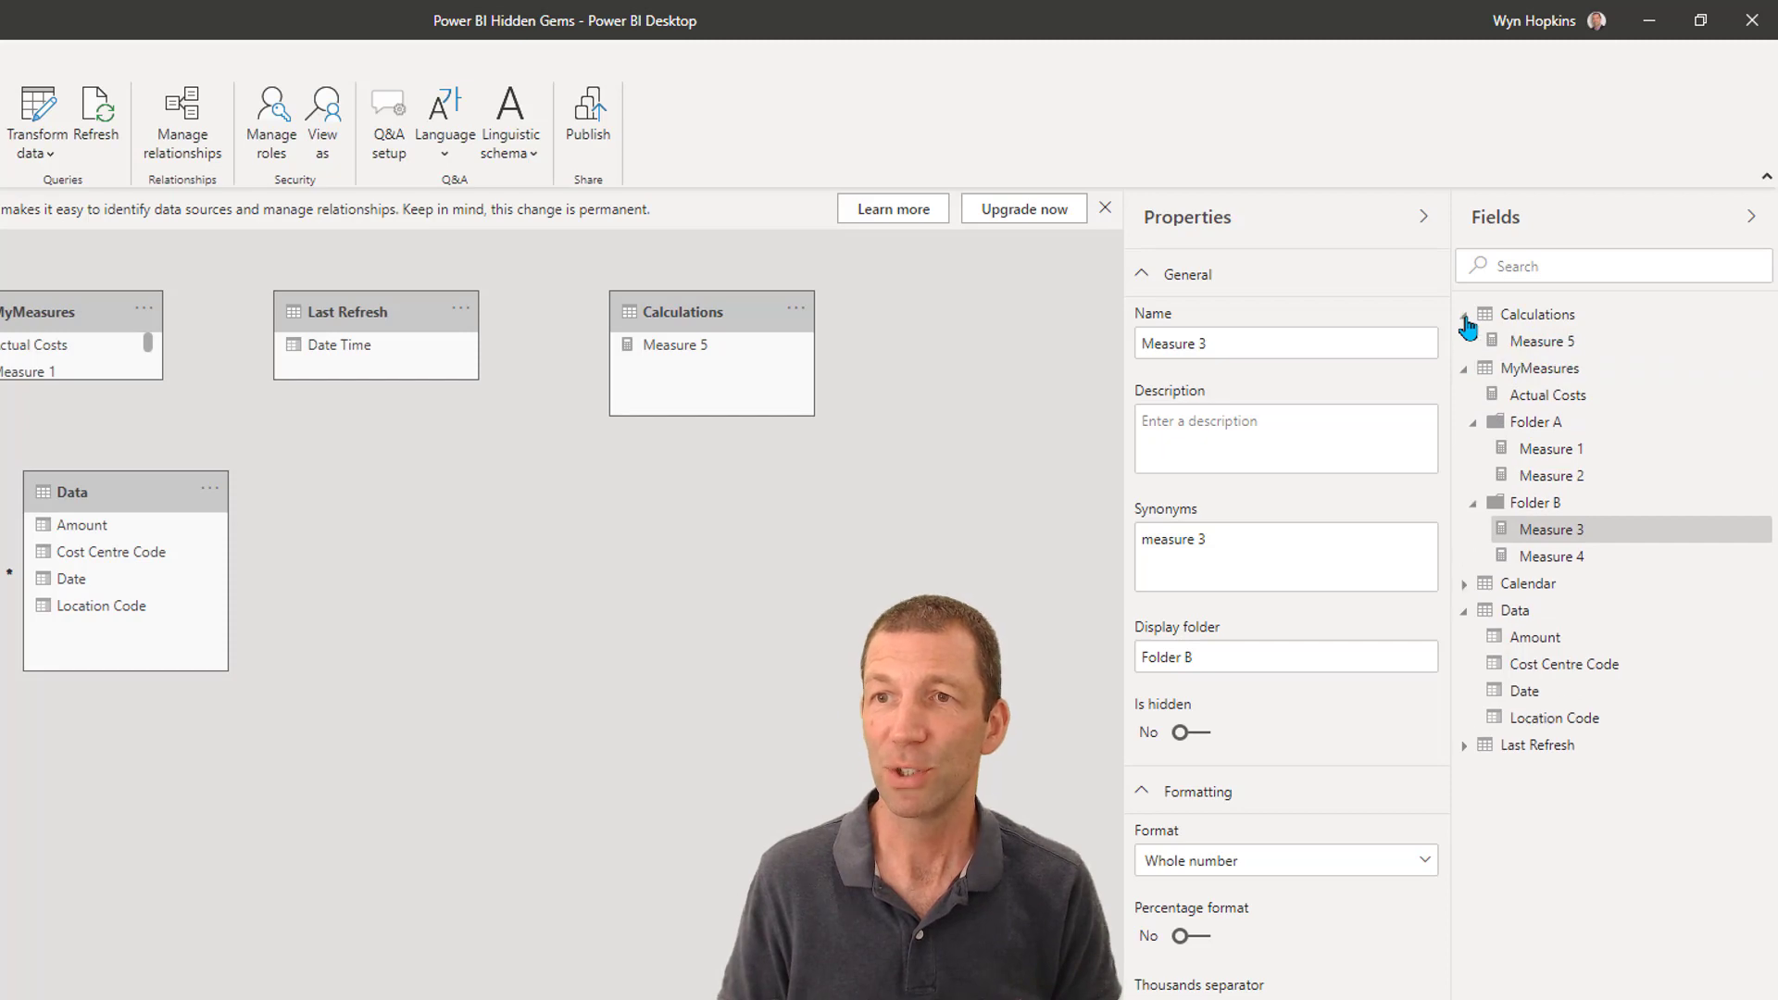
click(1464, 316)
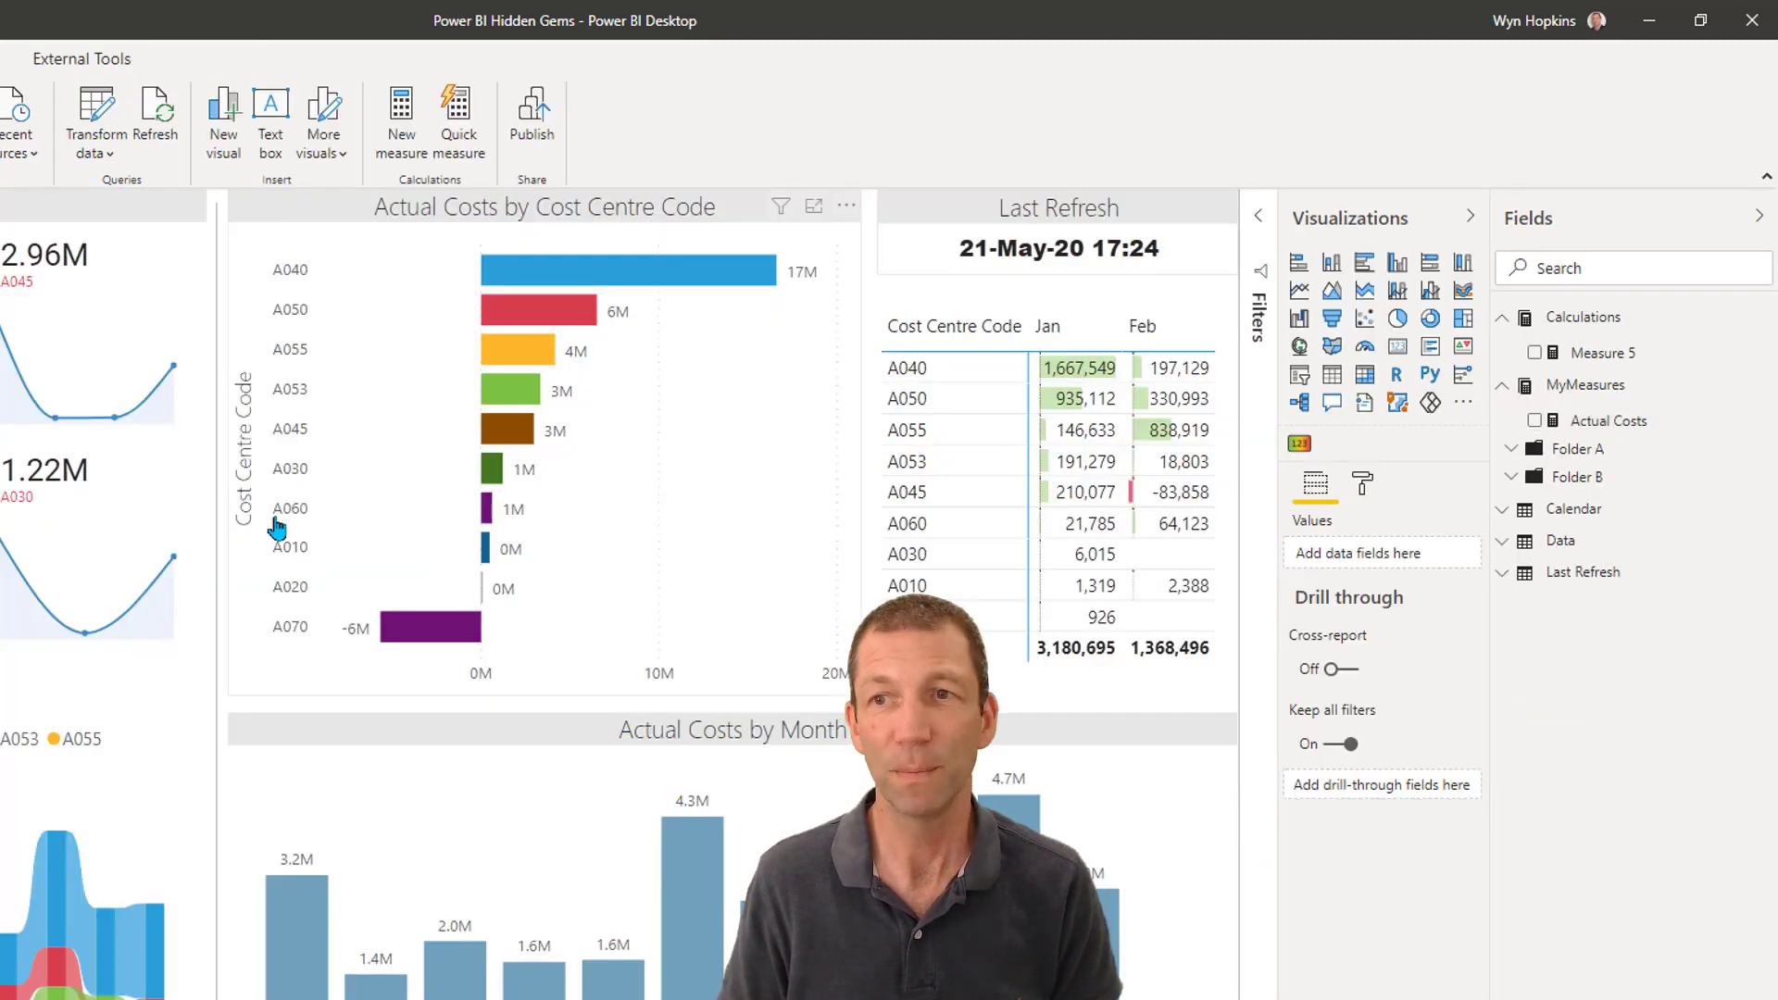
- Expand Folder A and Folder B, then collapse the MyMeasures and Calculations tables
click(1511, 448)
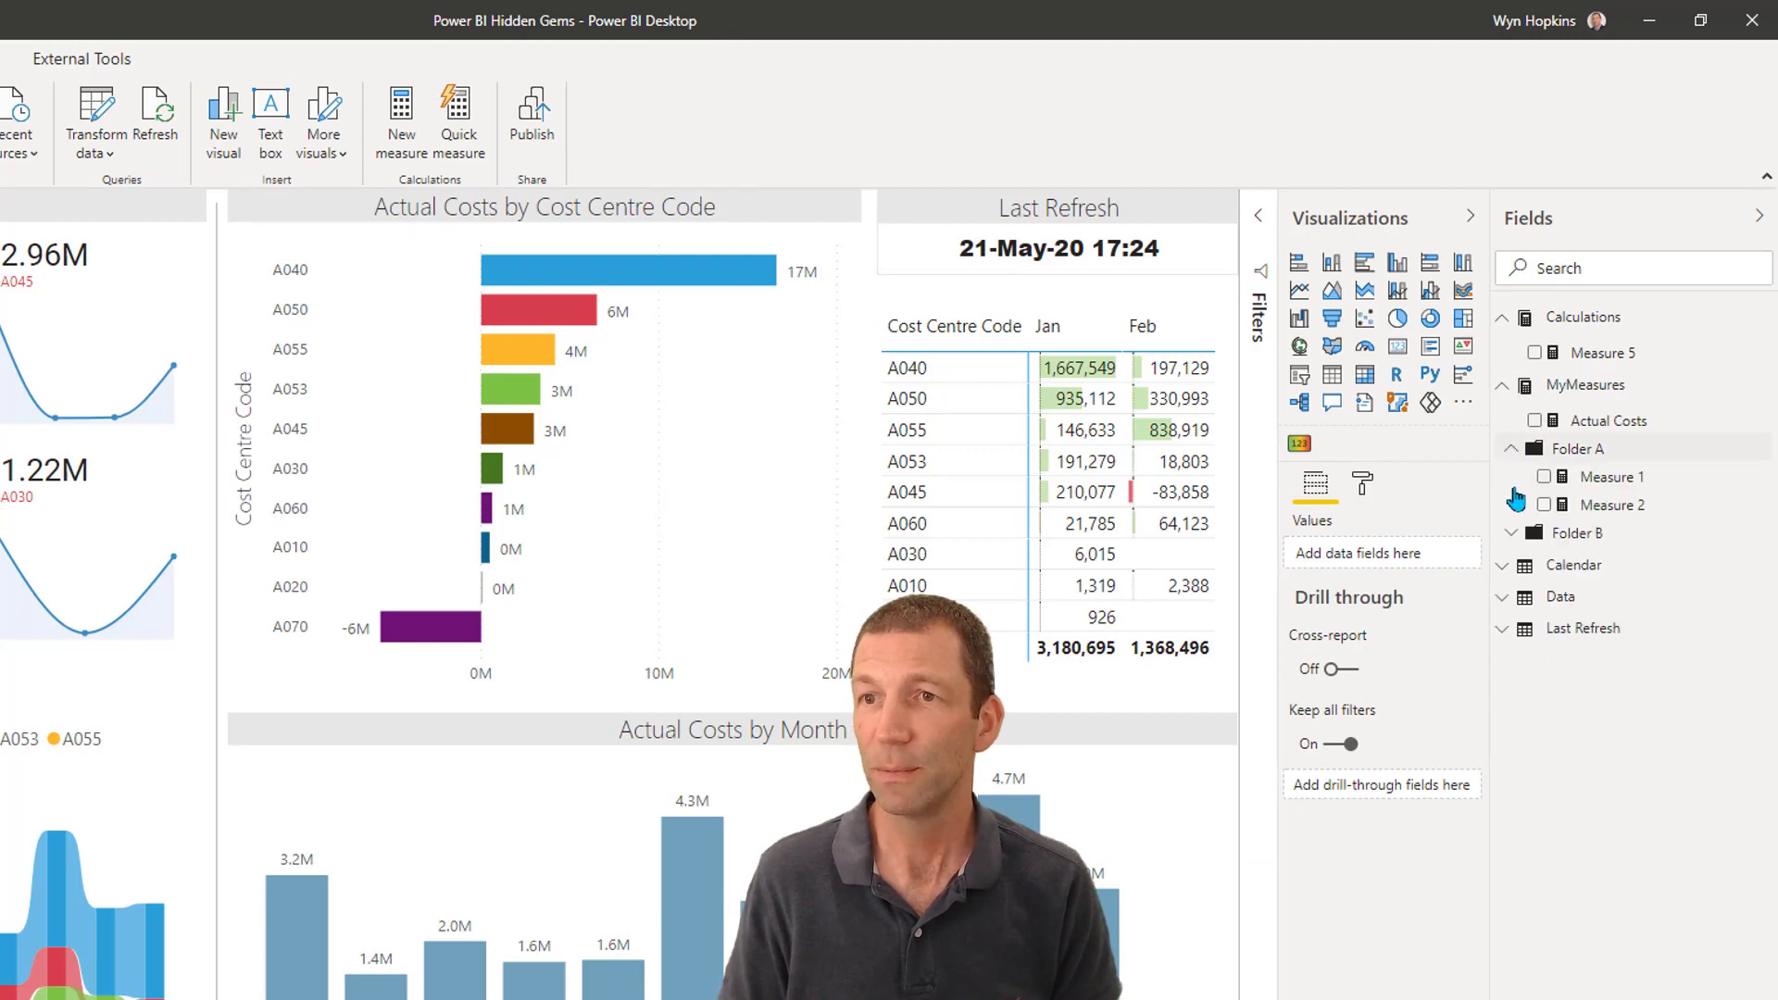
click(1512, 531)
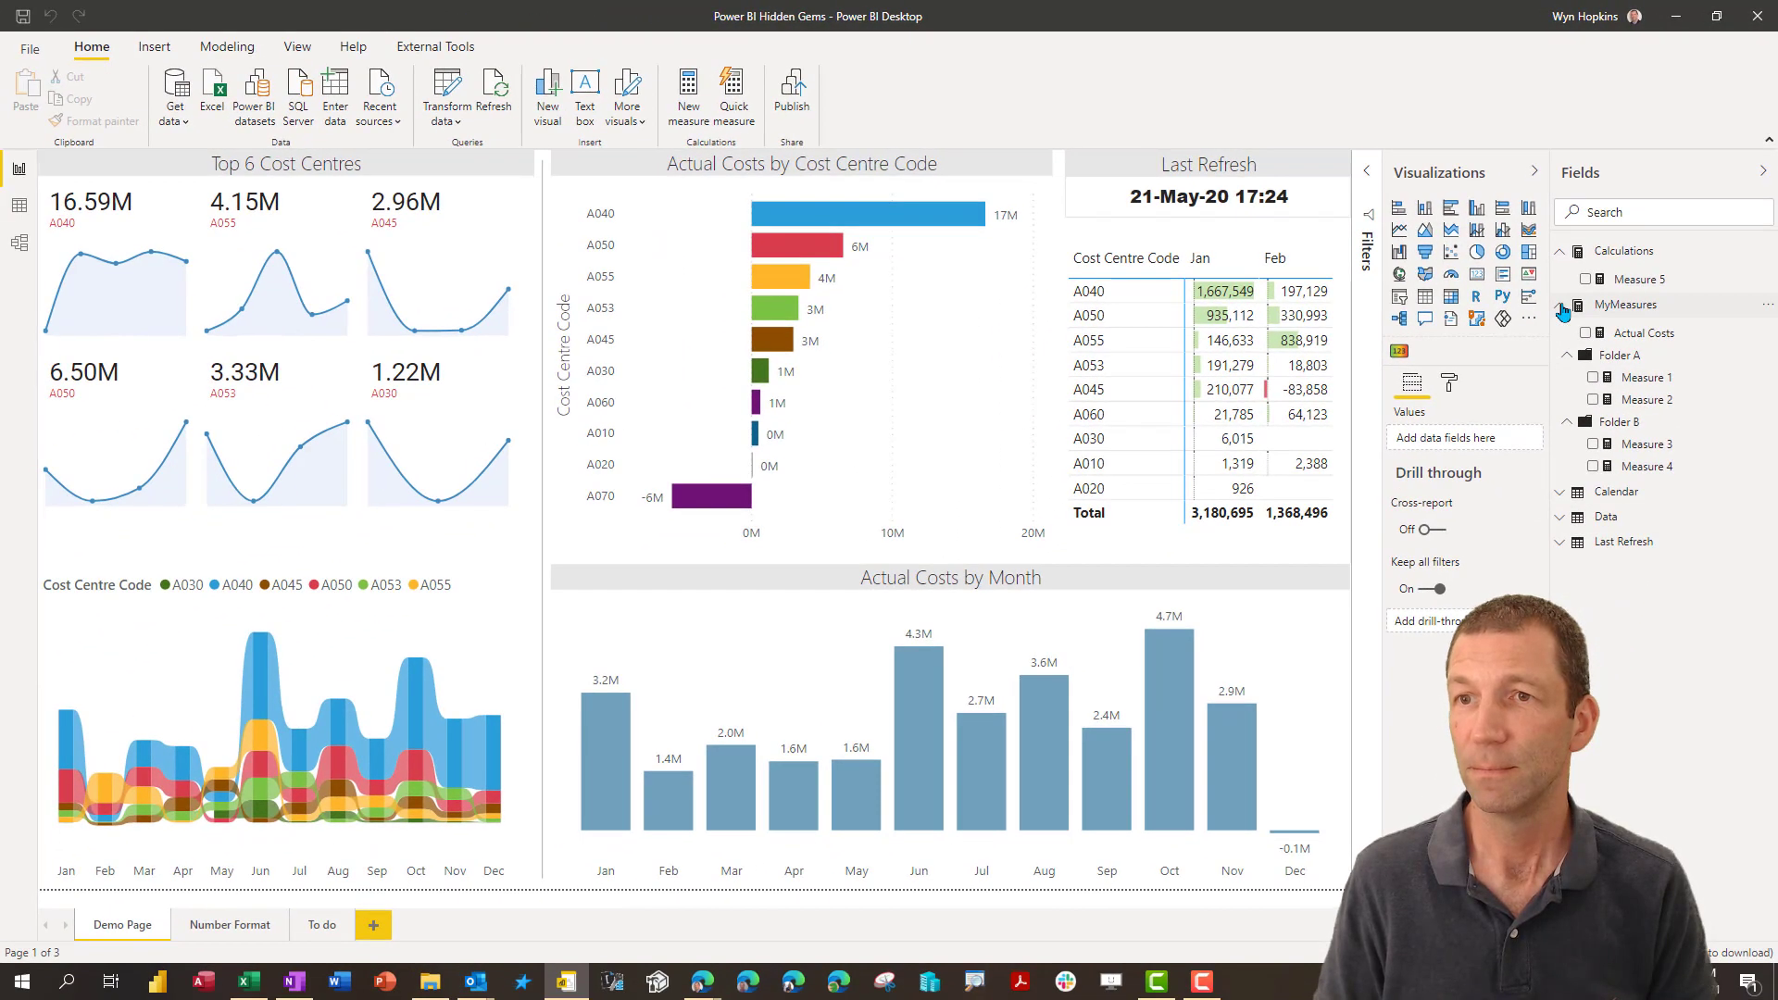
click(1562, 313)
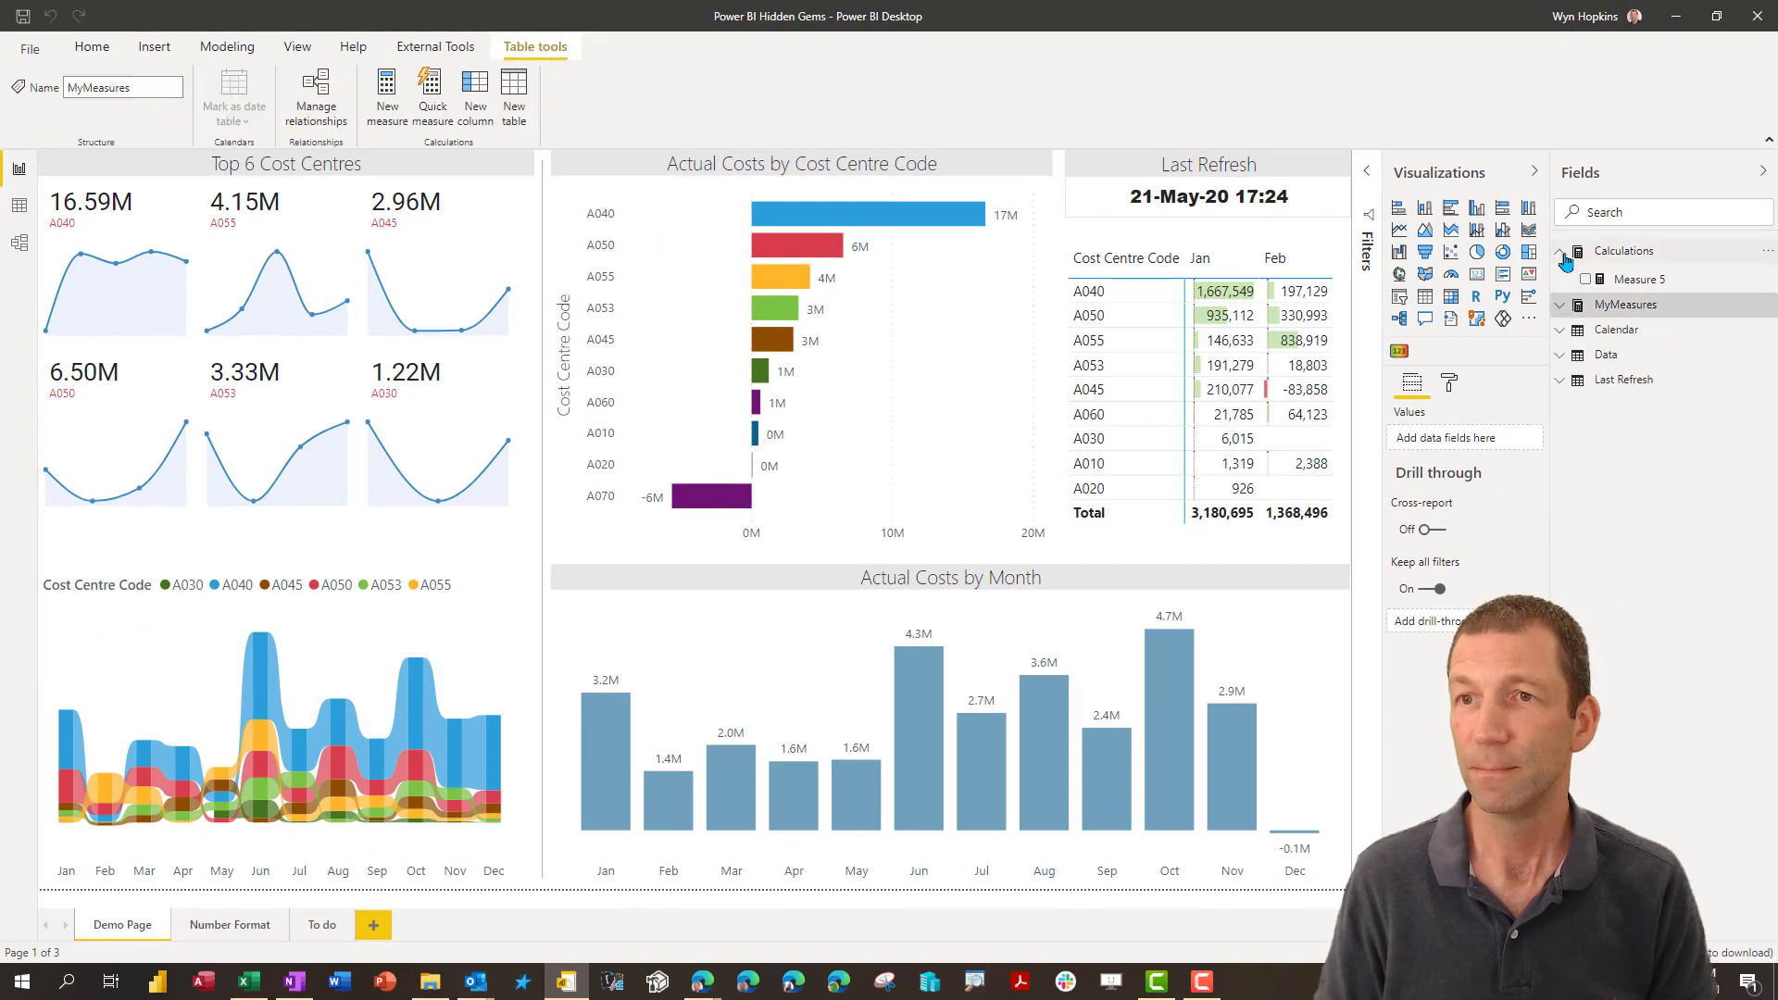
click(1560, 252)
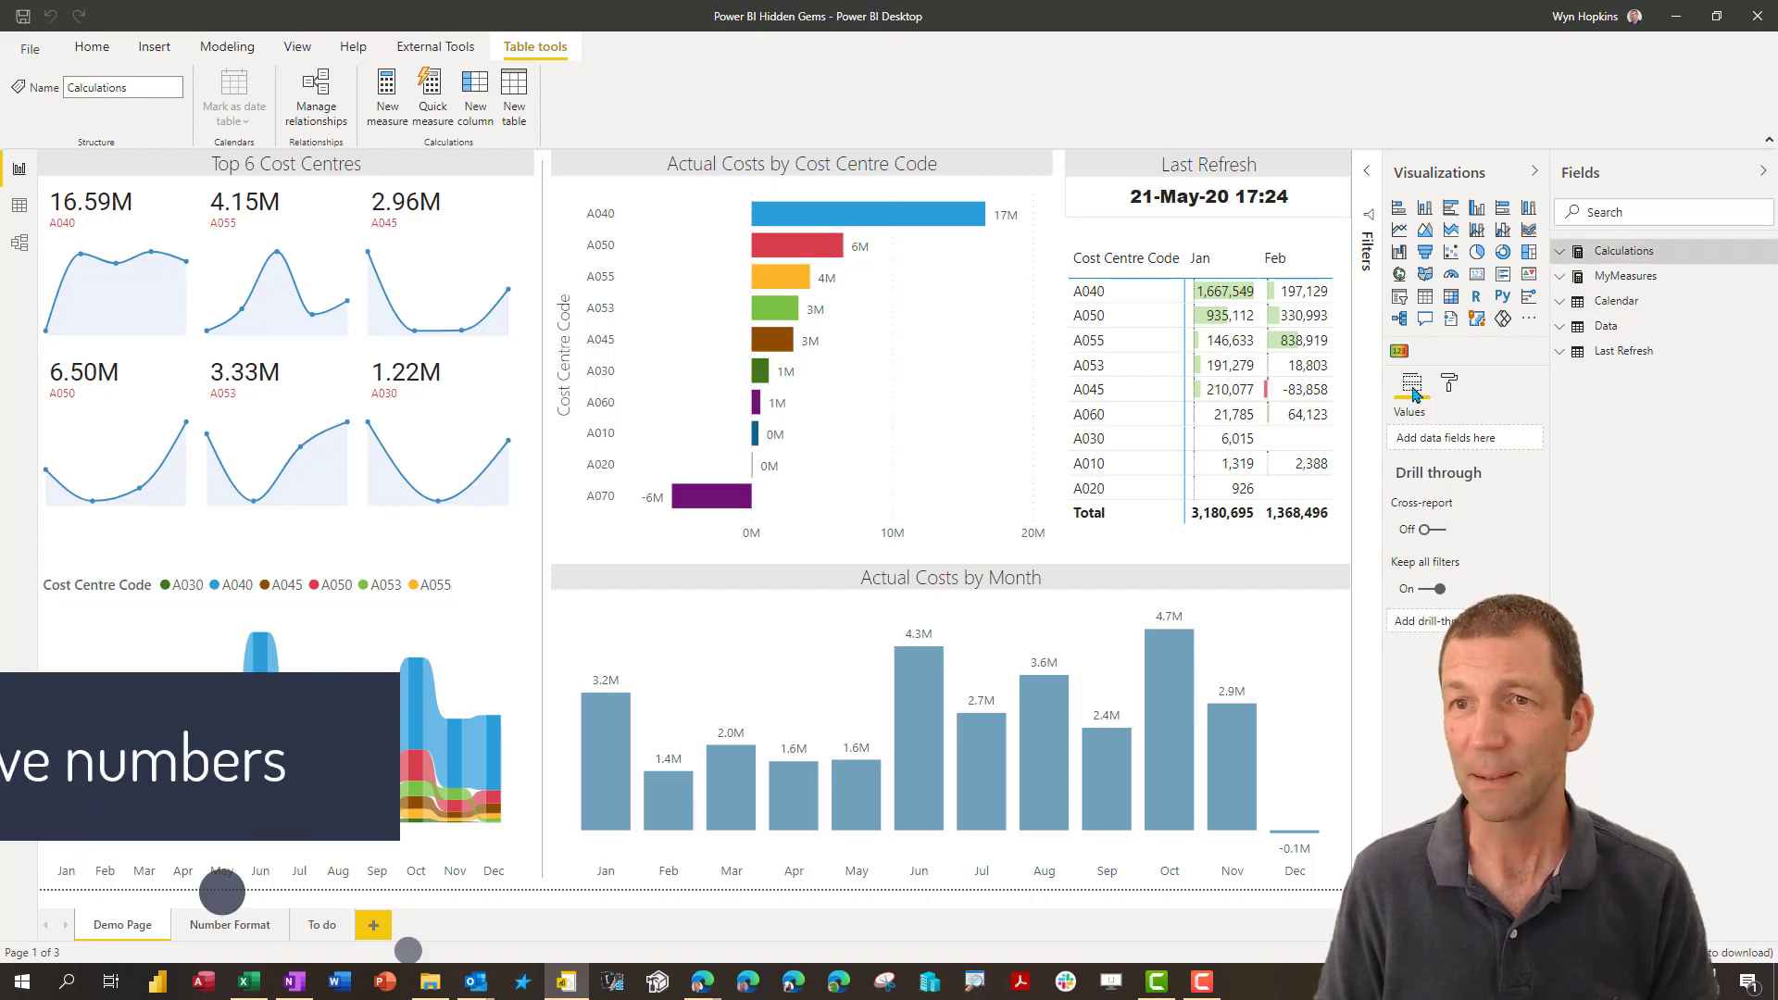
- On the Number Format page, select the cost centre matrix and the Actual Costs measure
click(242, 925)
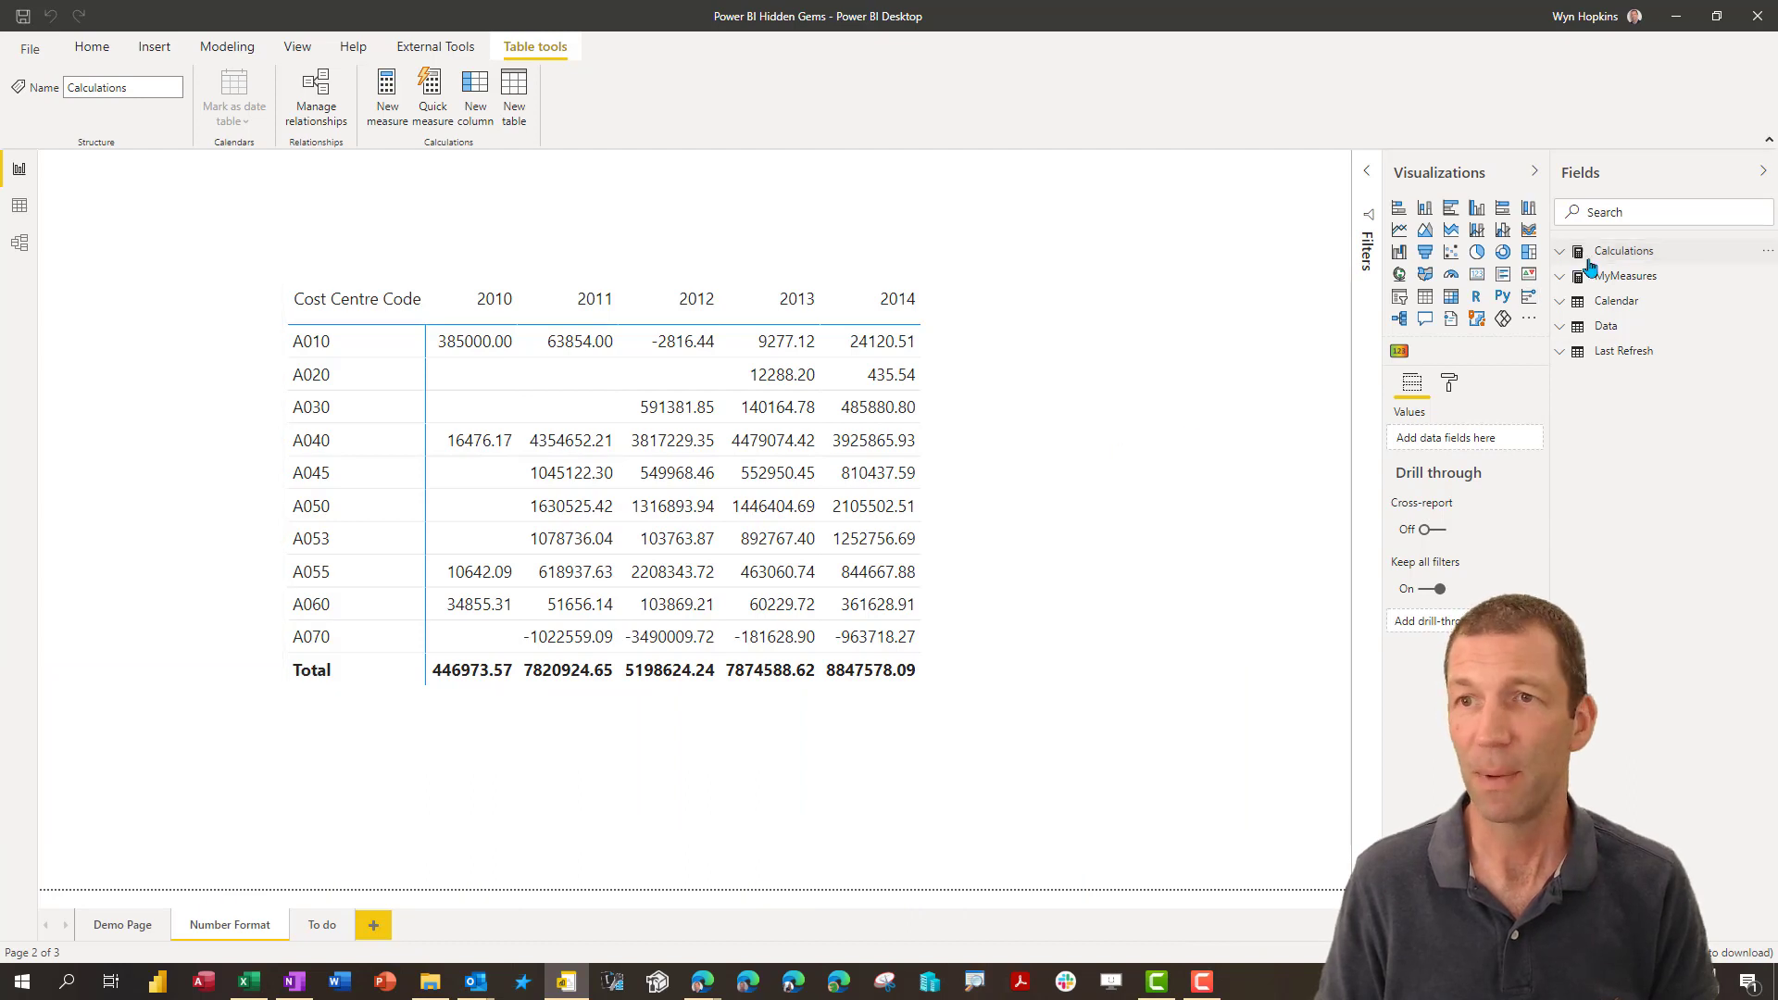
click(1090, 494)
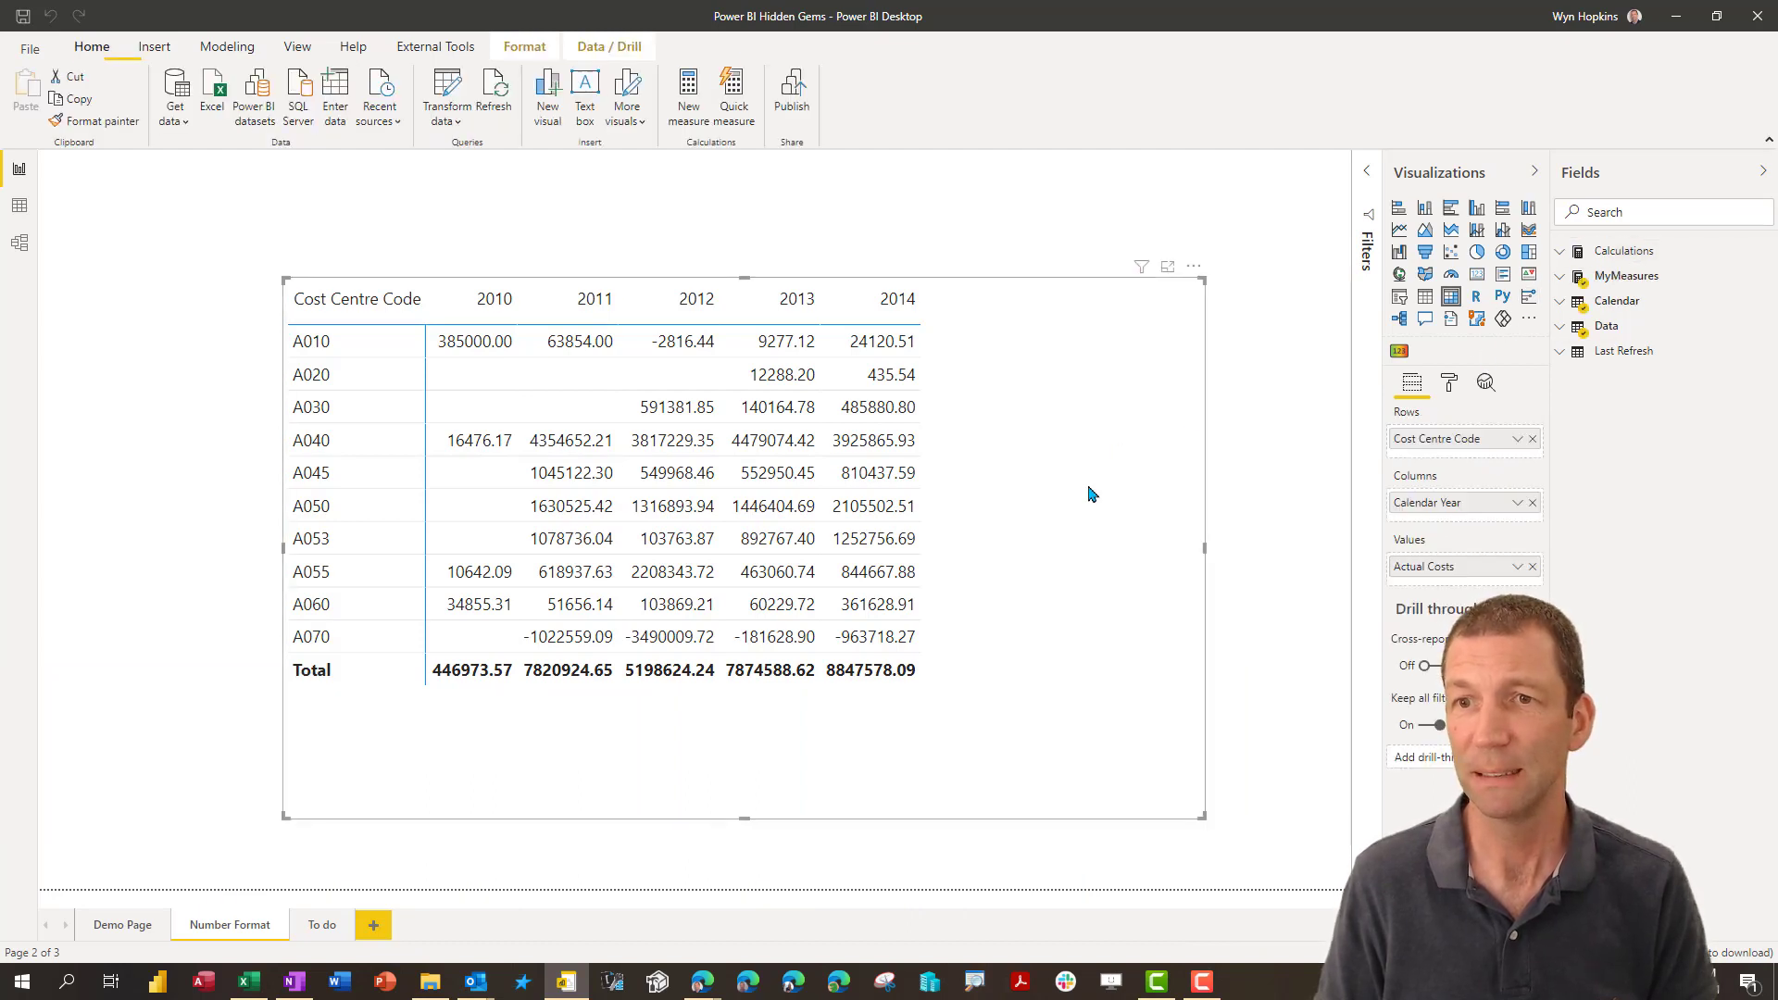
click(1562, 279)
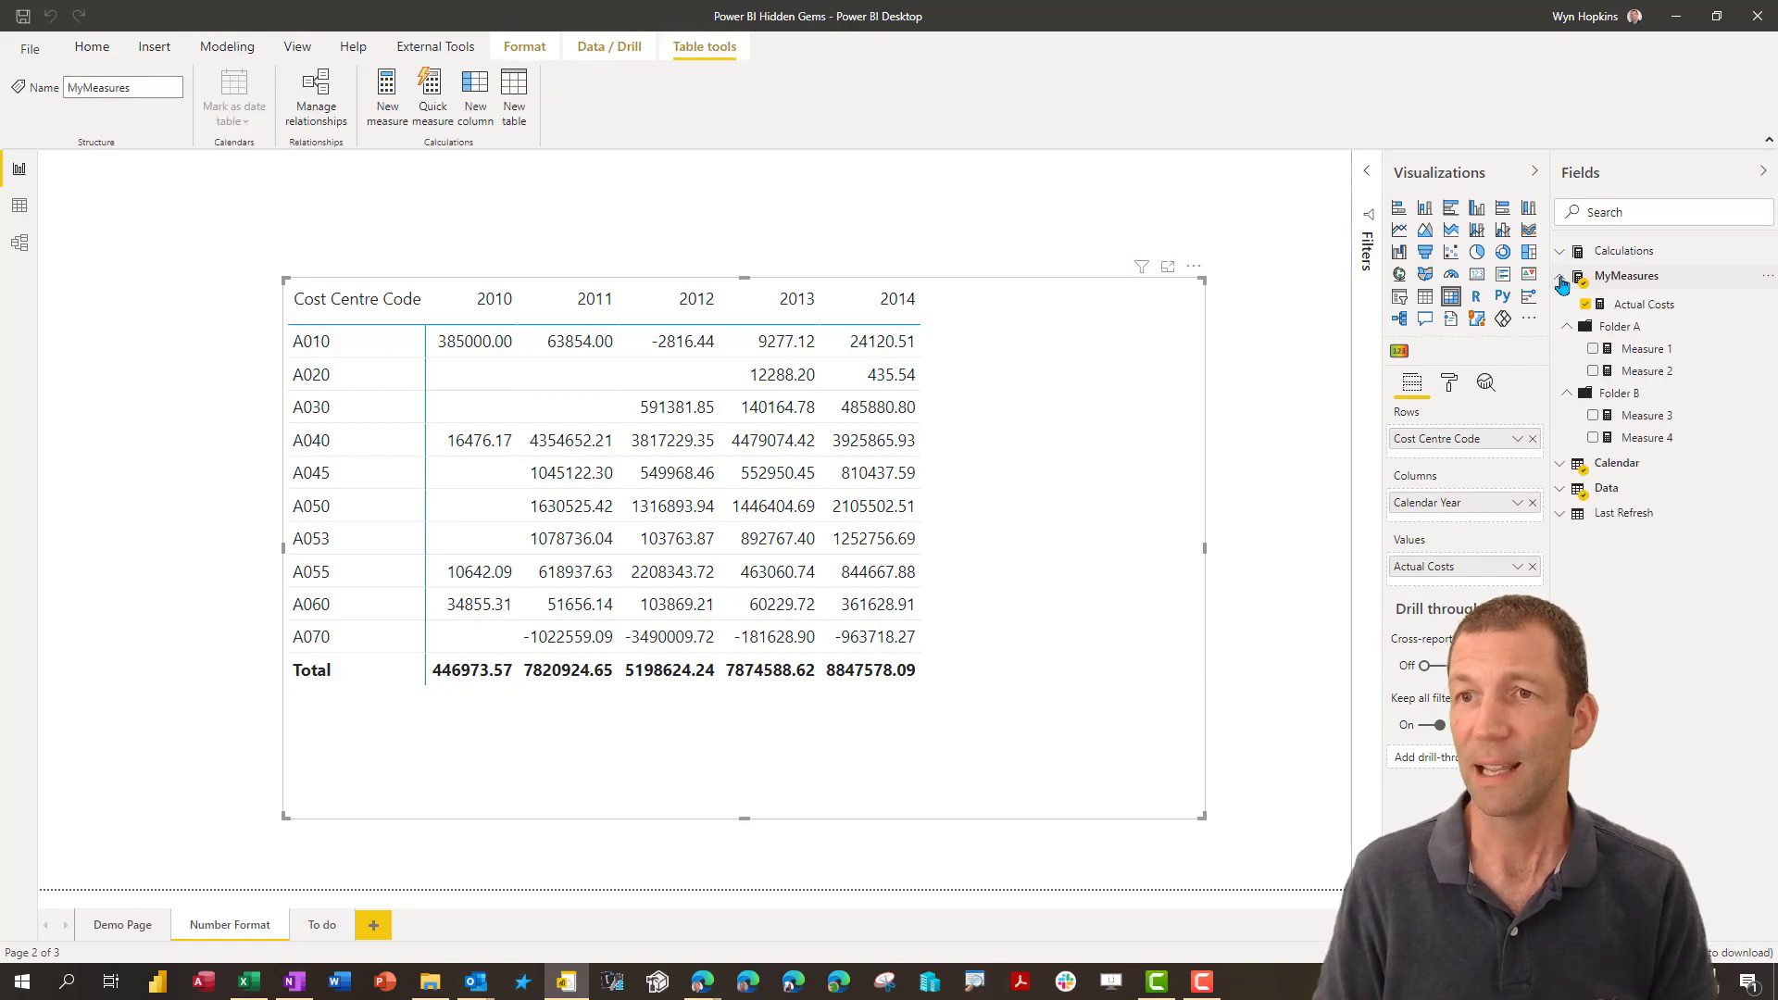
click(1643, 307)
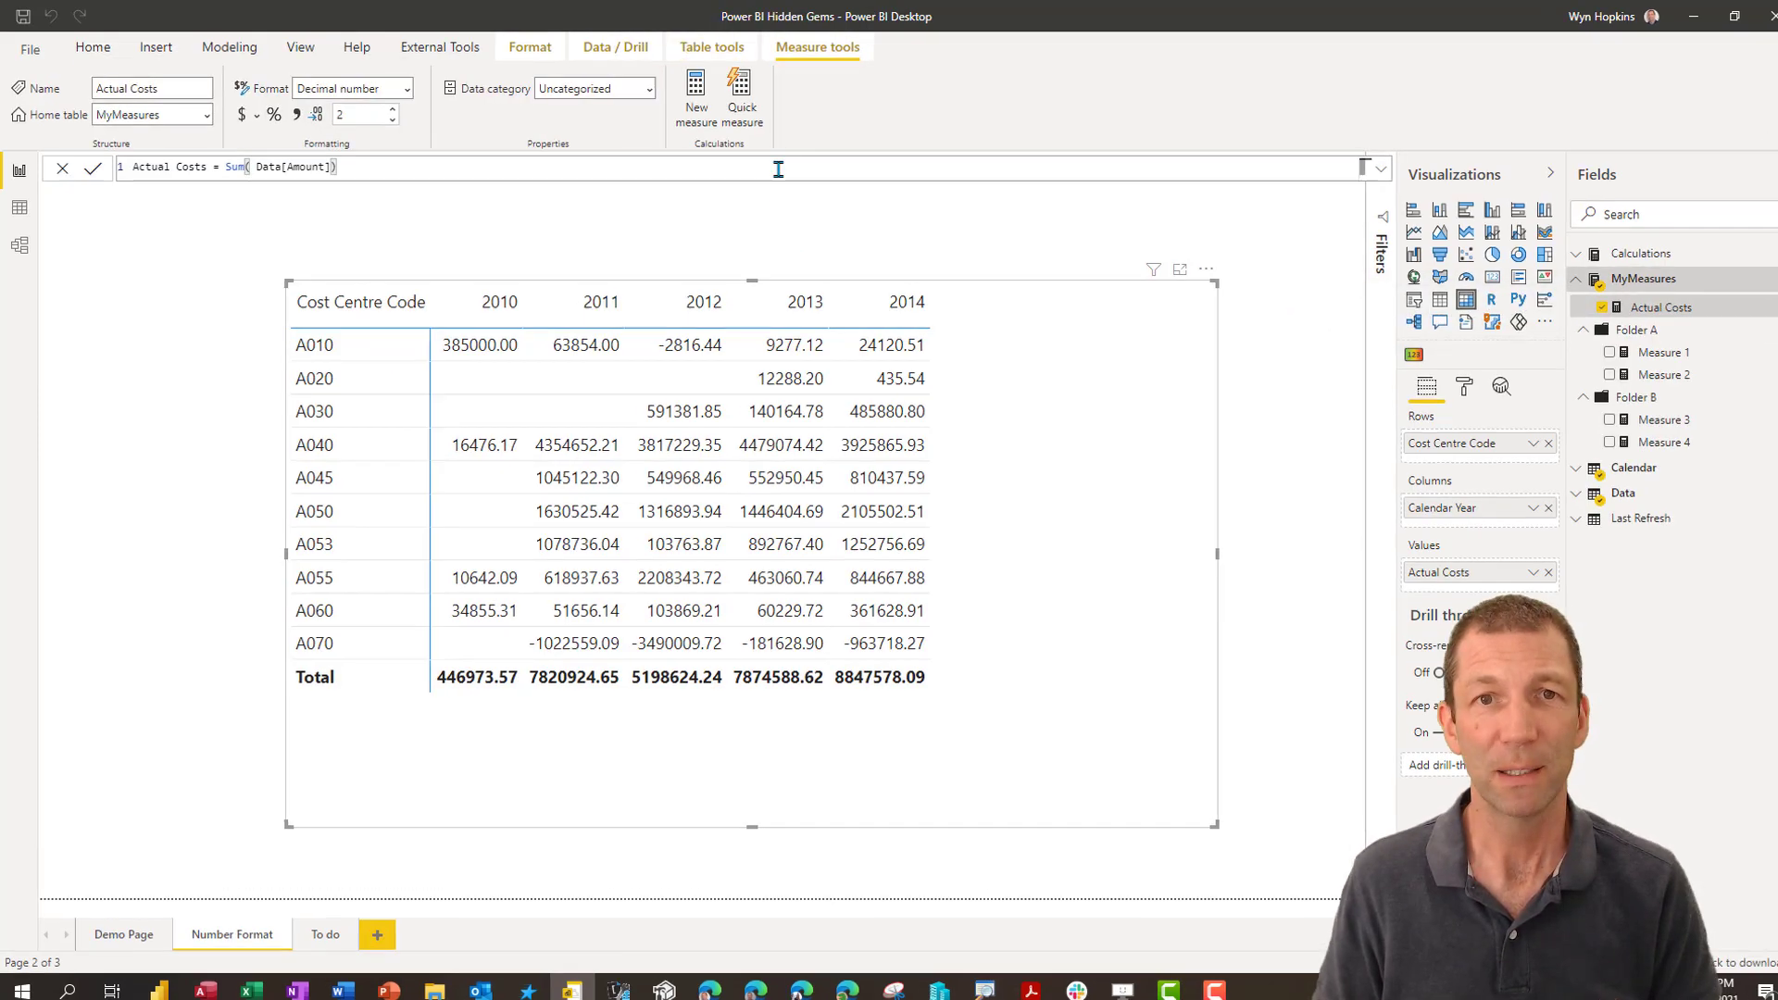
click(802, 169)
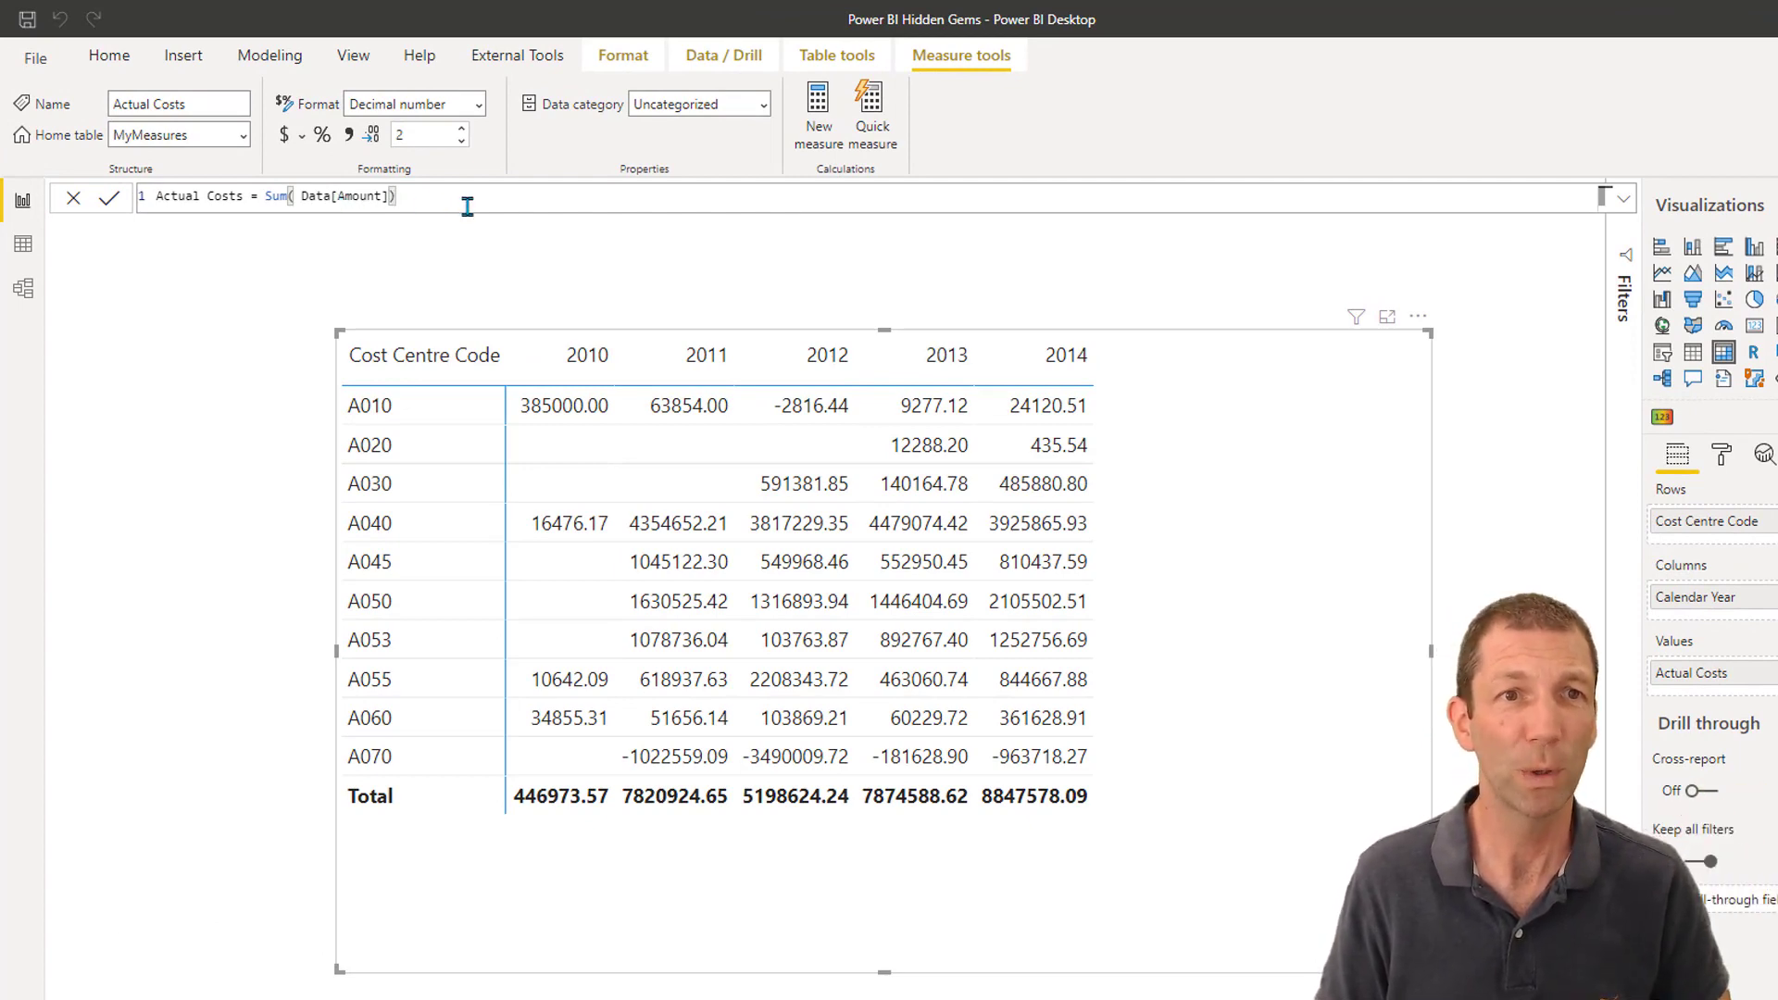
ctrl+scroll(468, 205, up, 3)
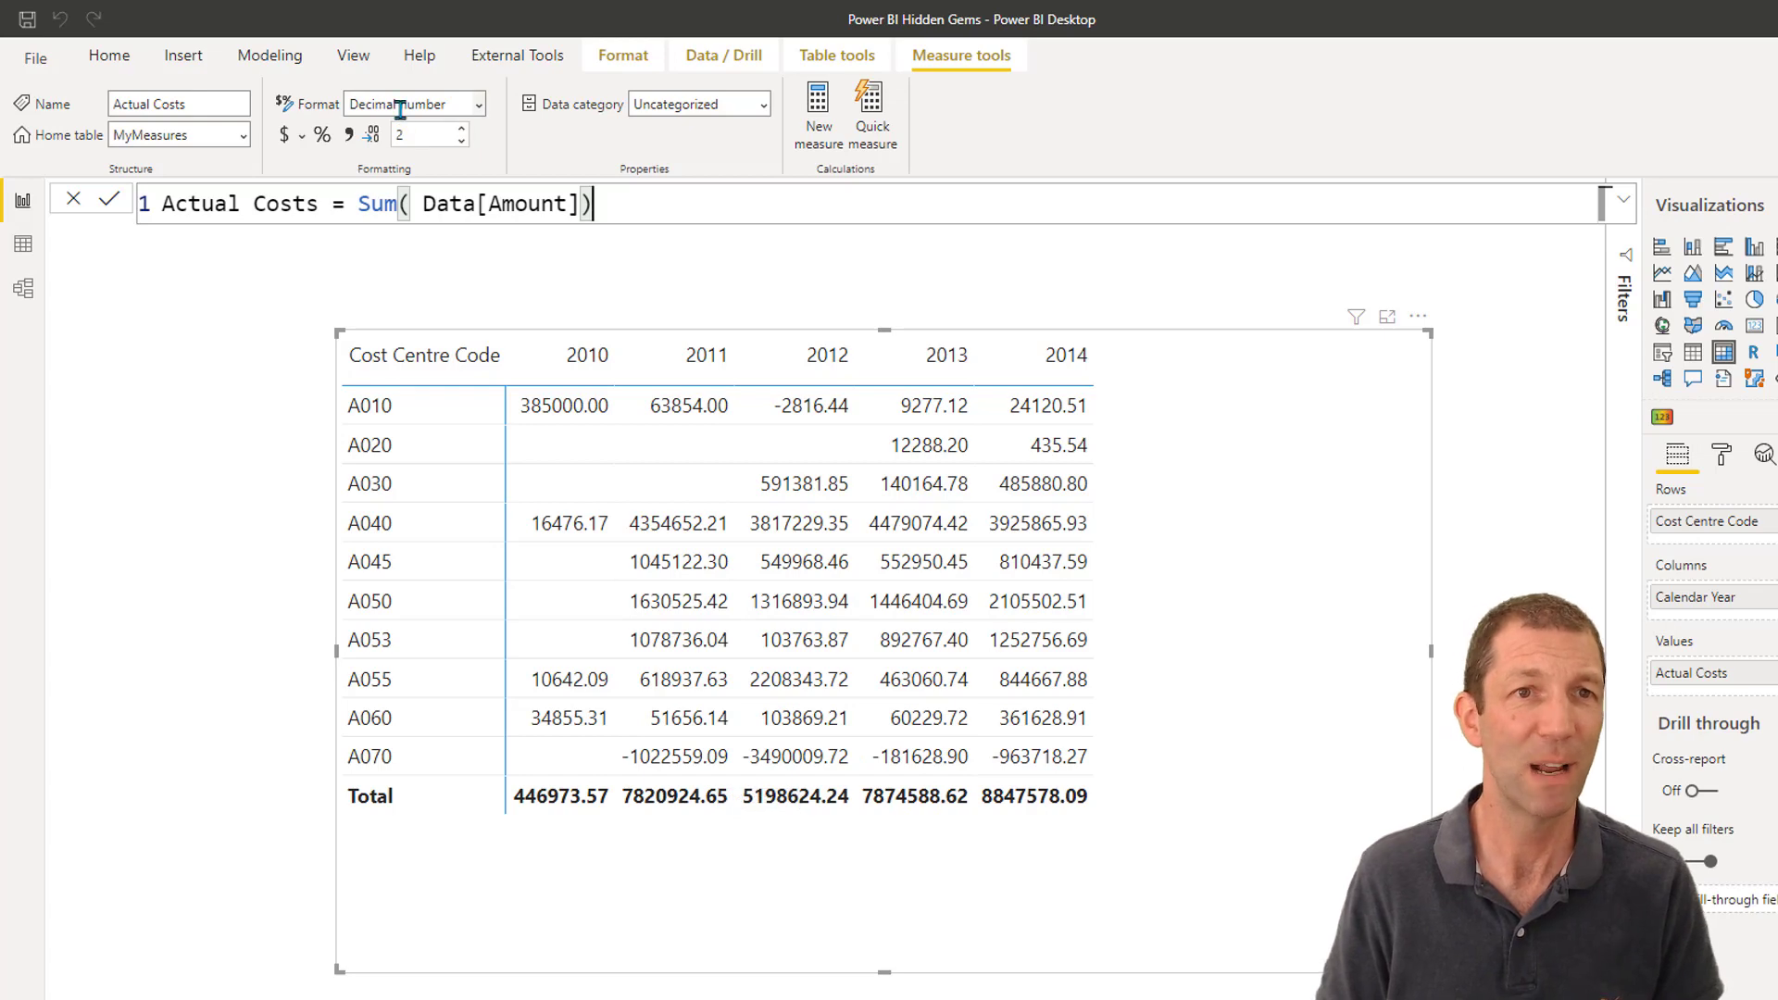
- Give Actual Costs the custom format #,#0;(#,#0);- for bracketed negatives and dashed zeros
click(463, 105)
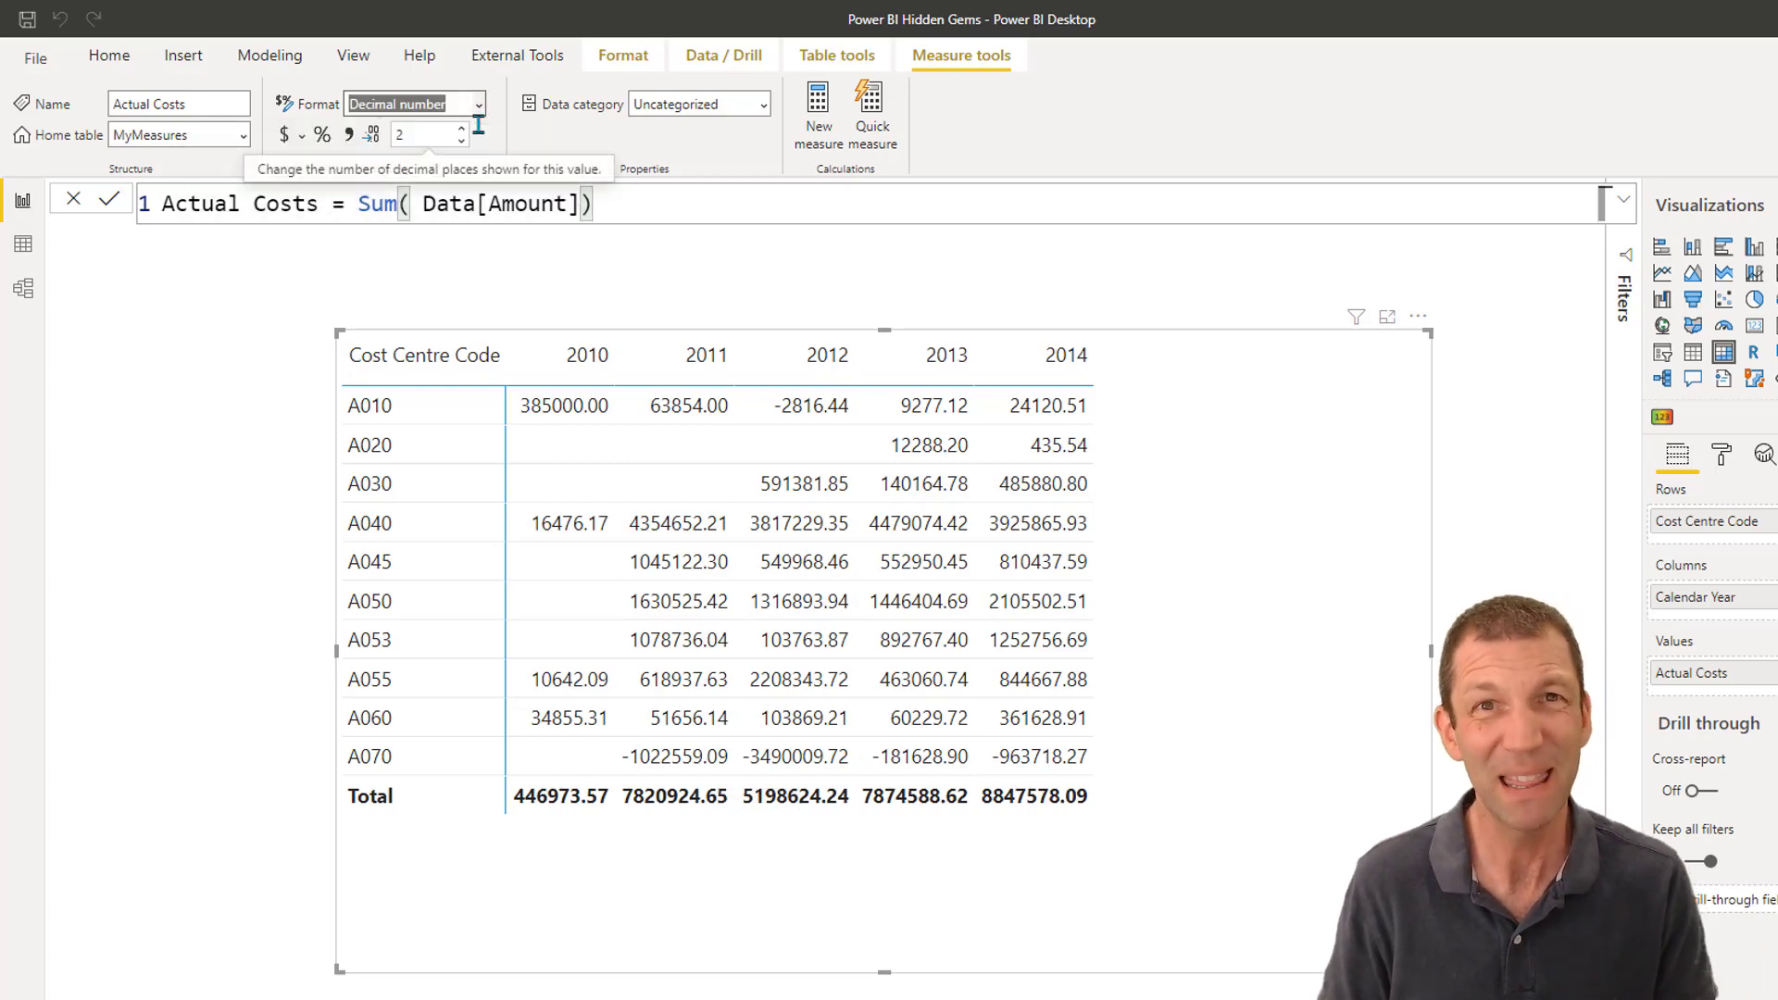
text(#,#)
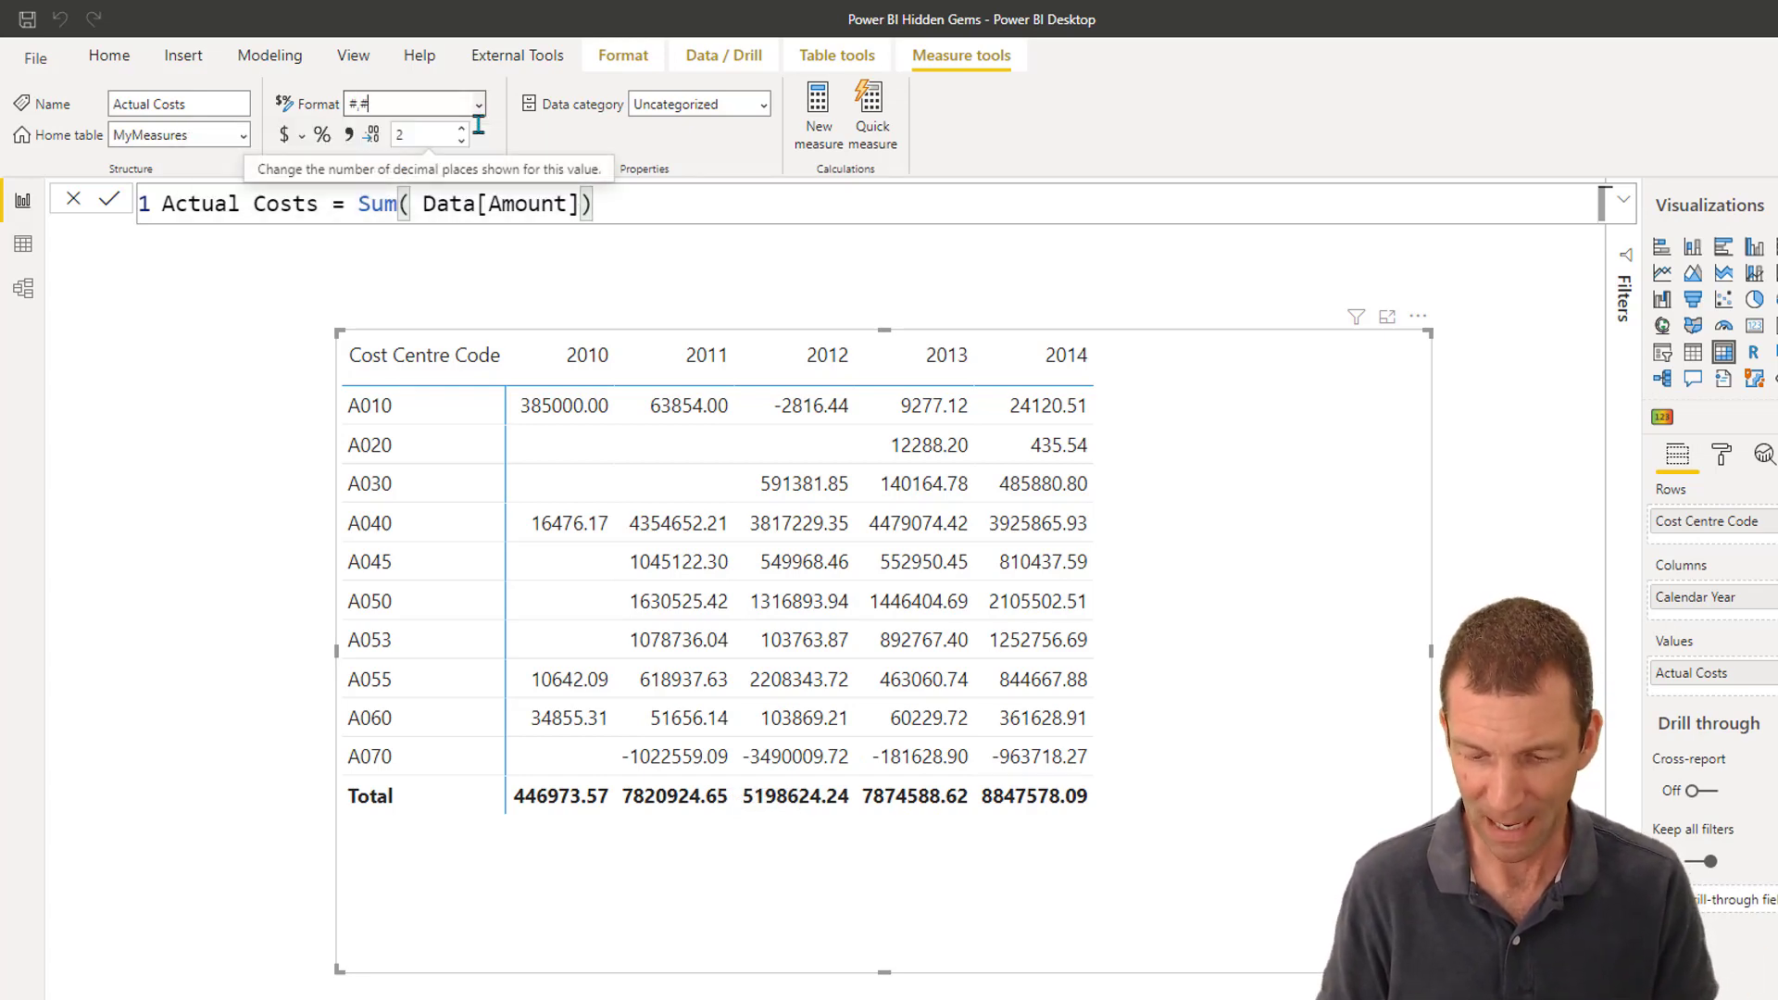
text(0;(#,#0);-)
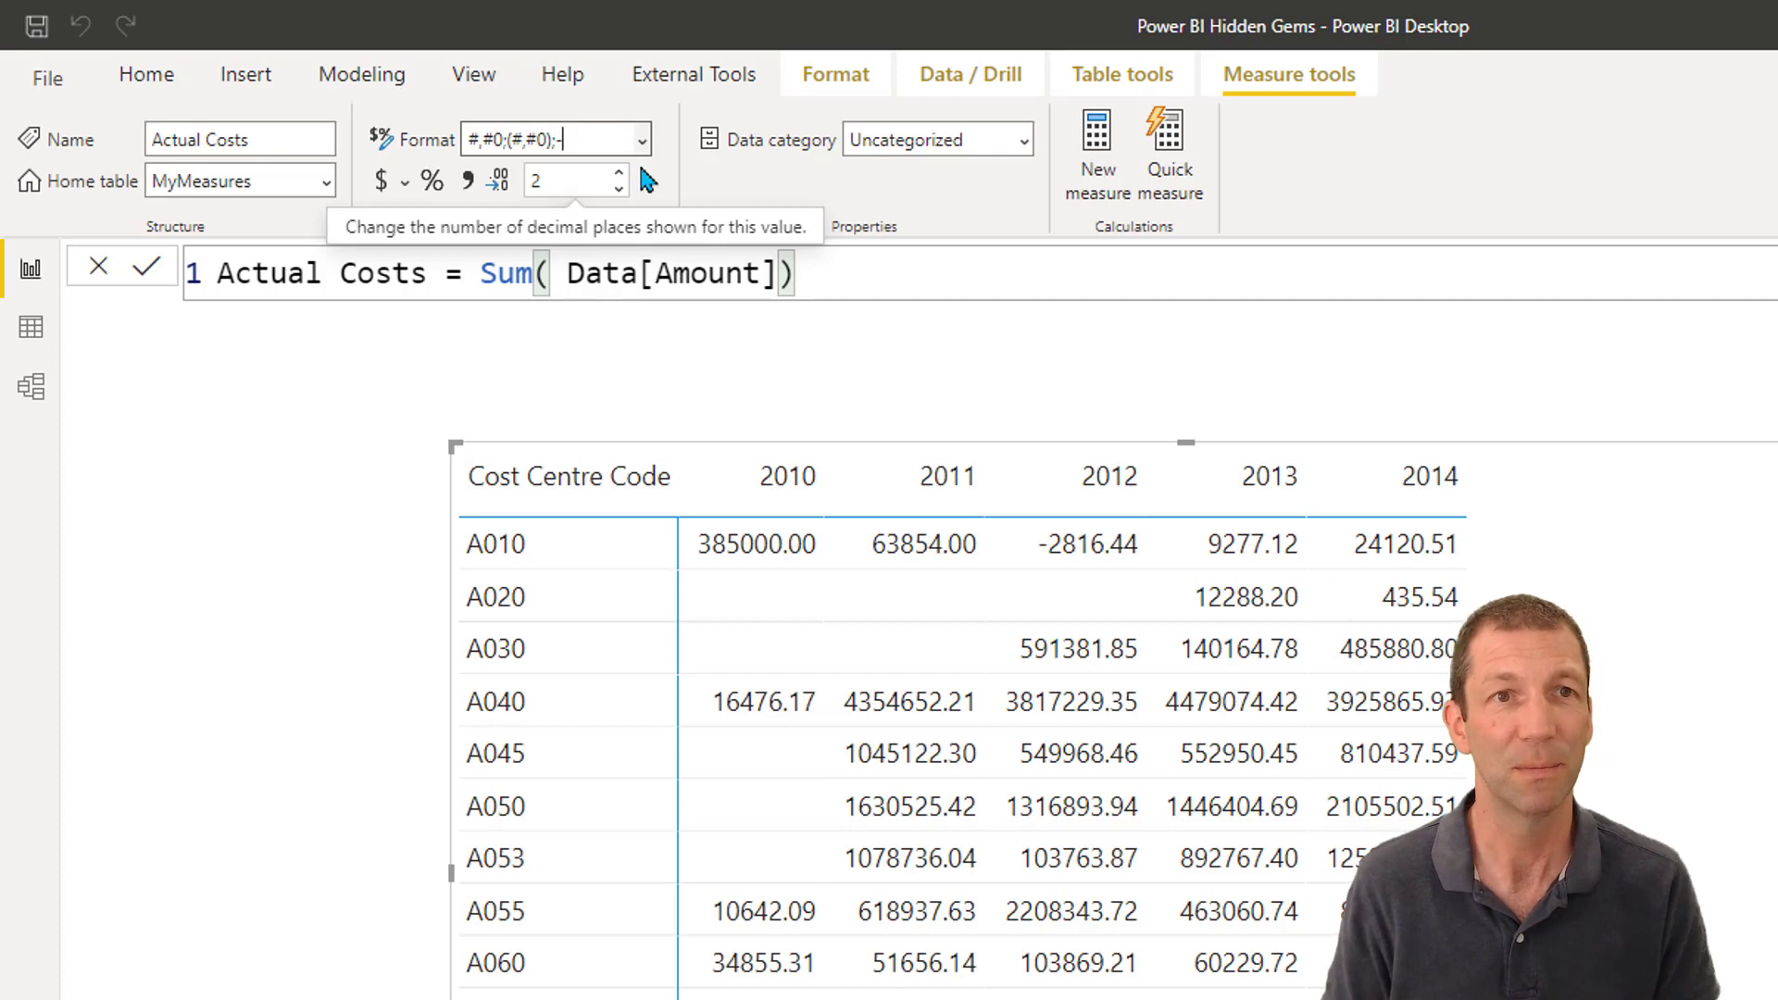
key(Escape)
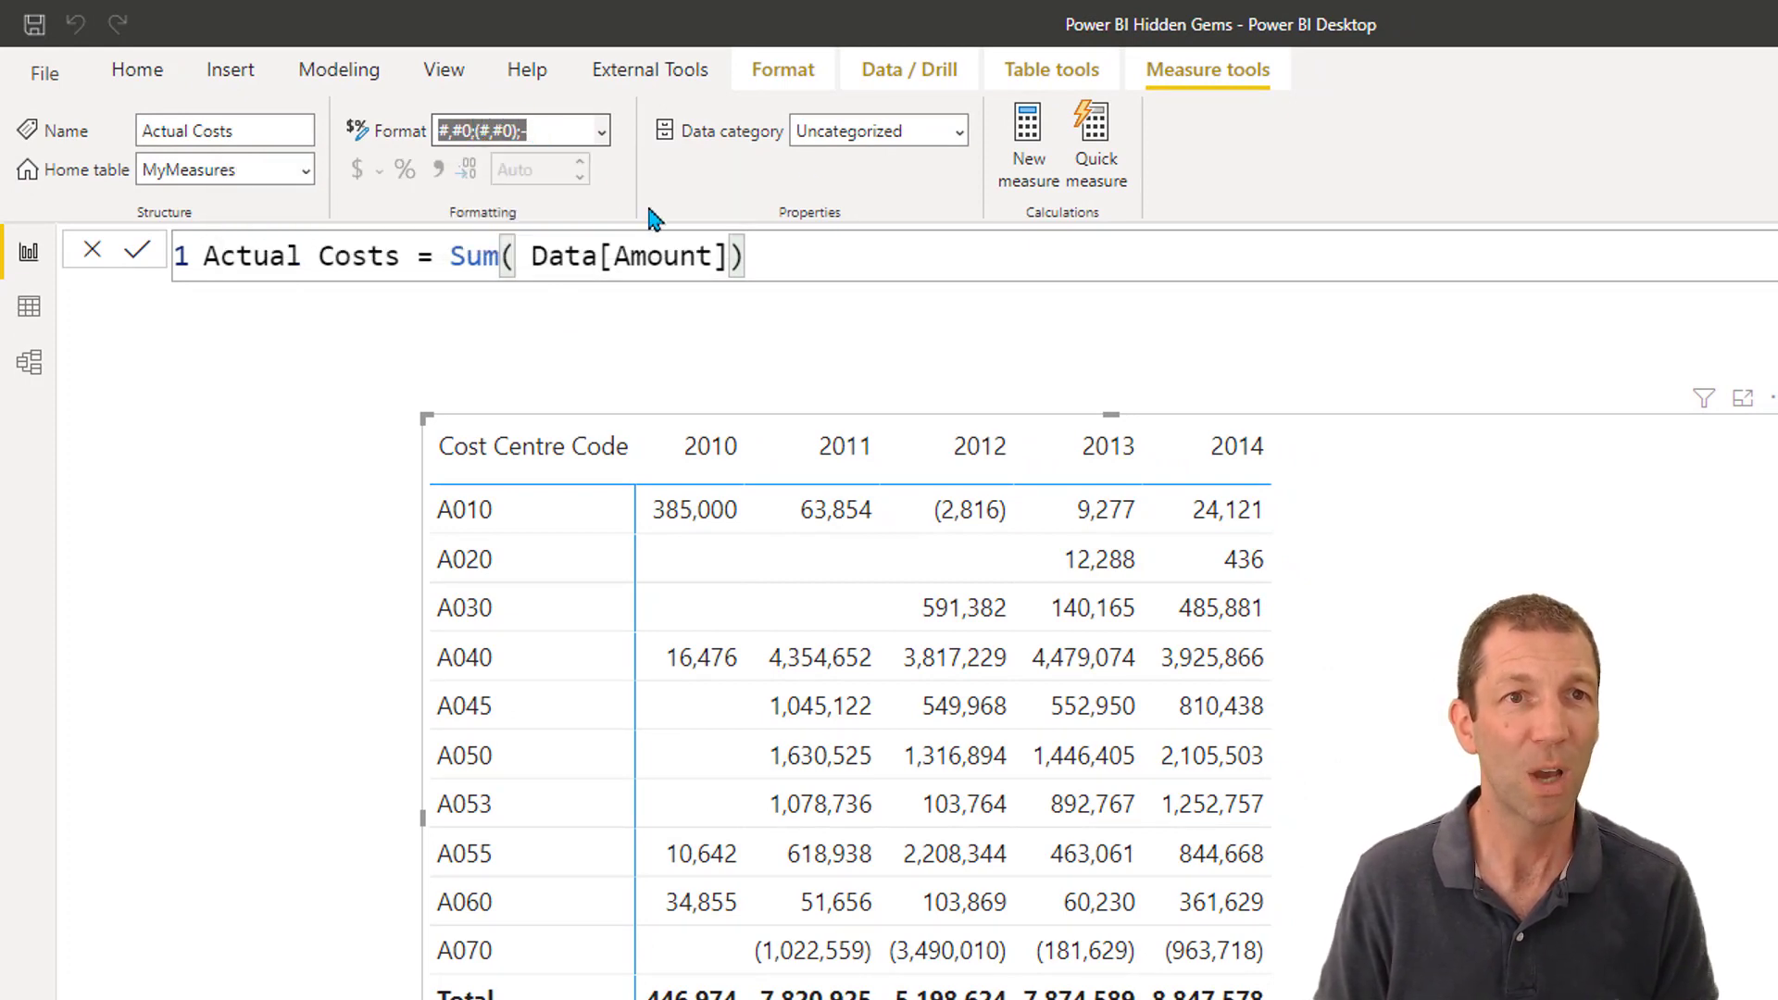
click(472, 131)
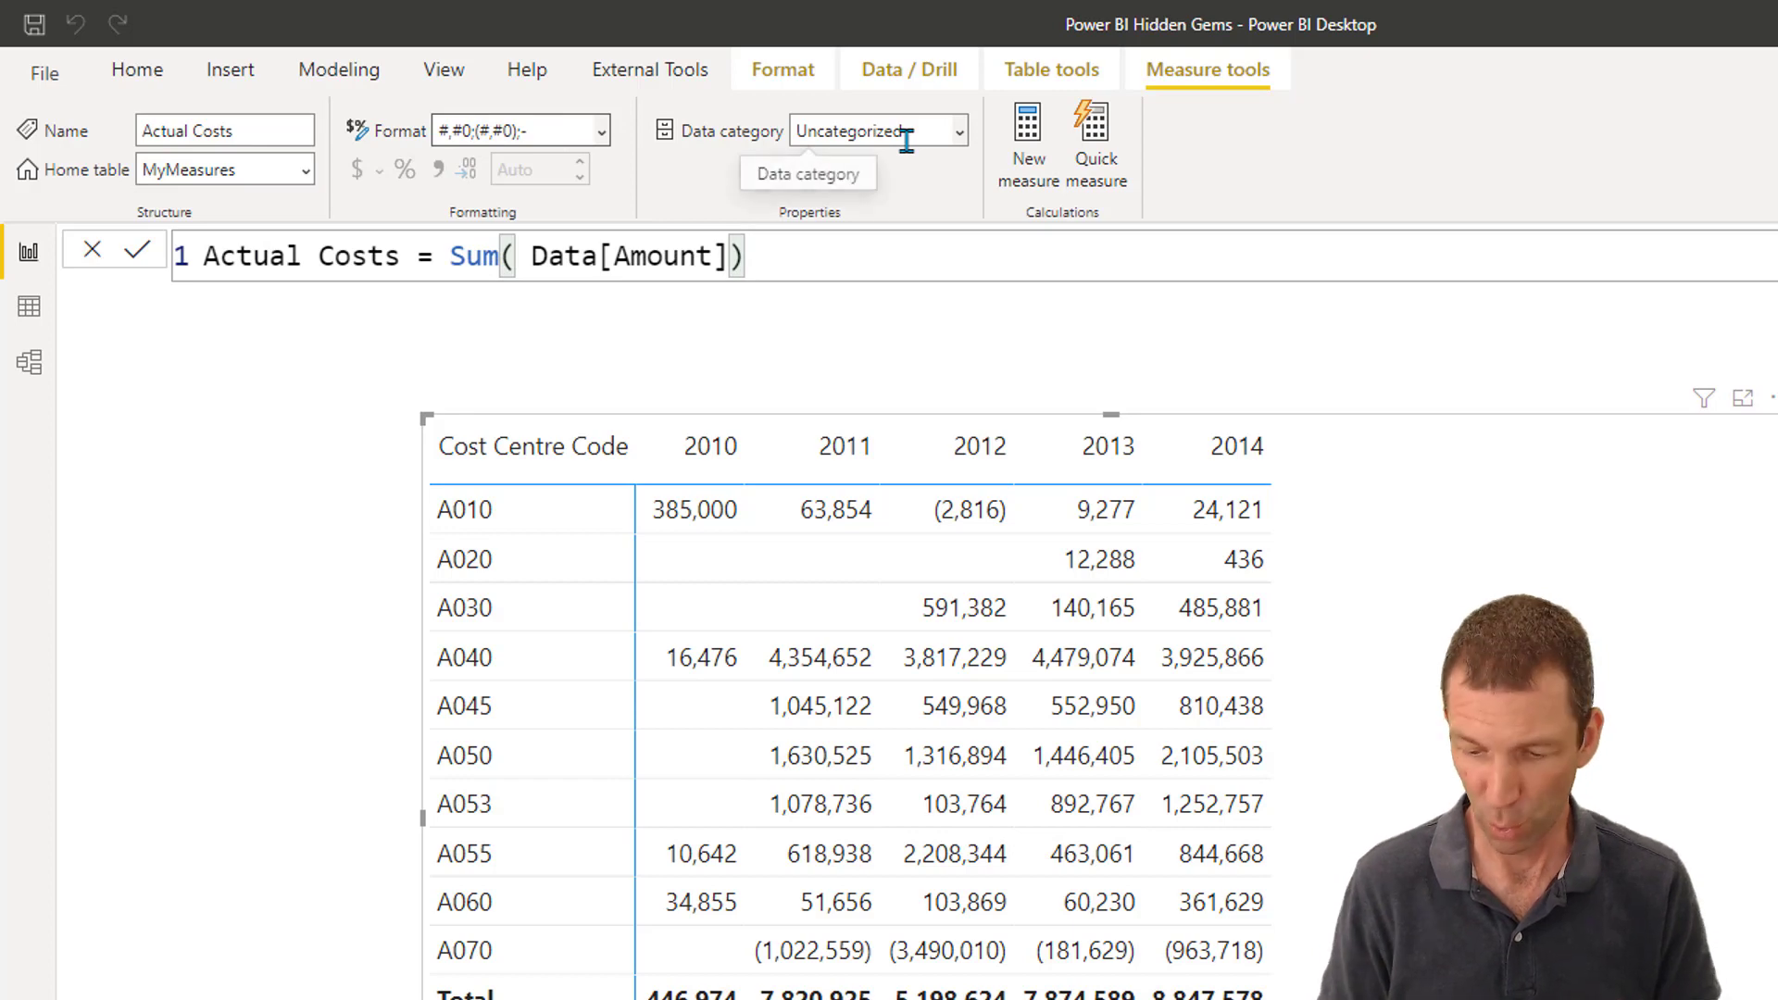
text(_))
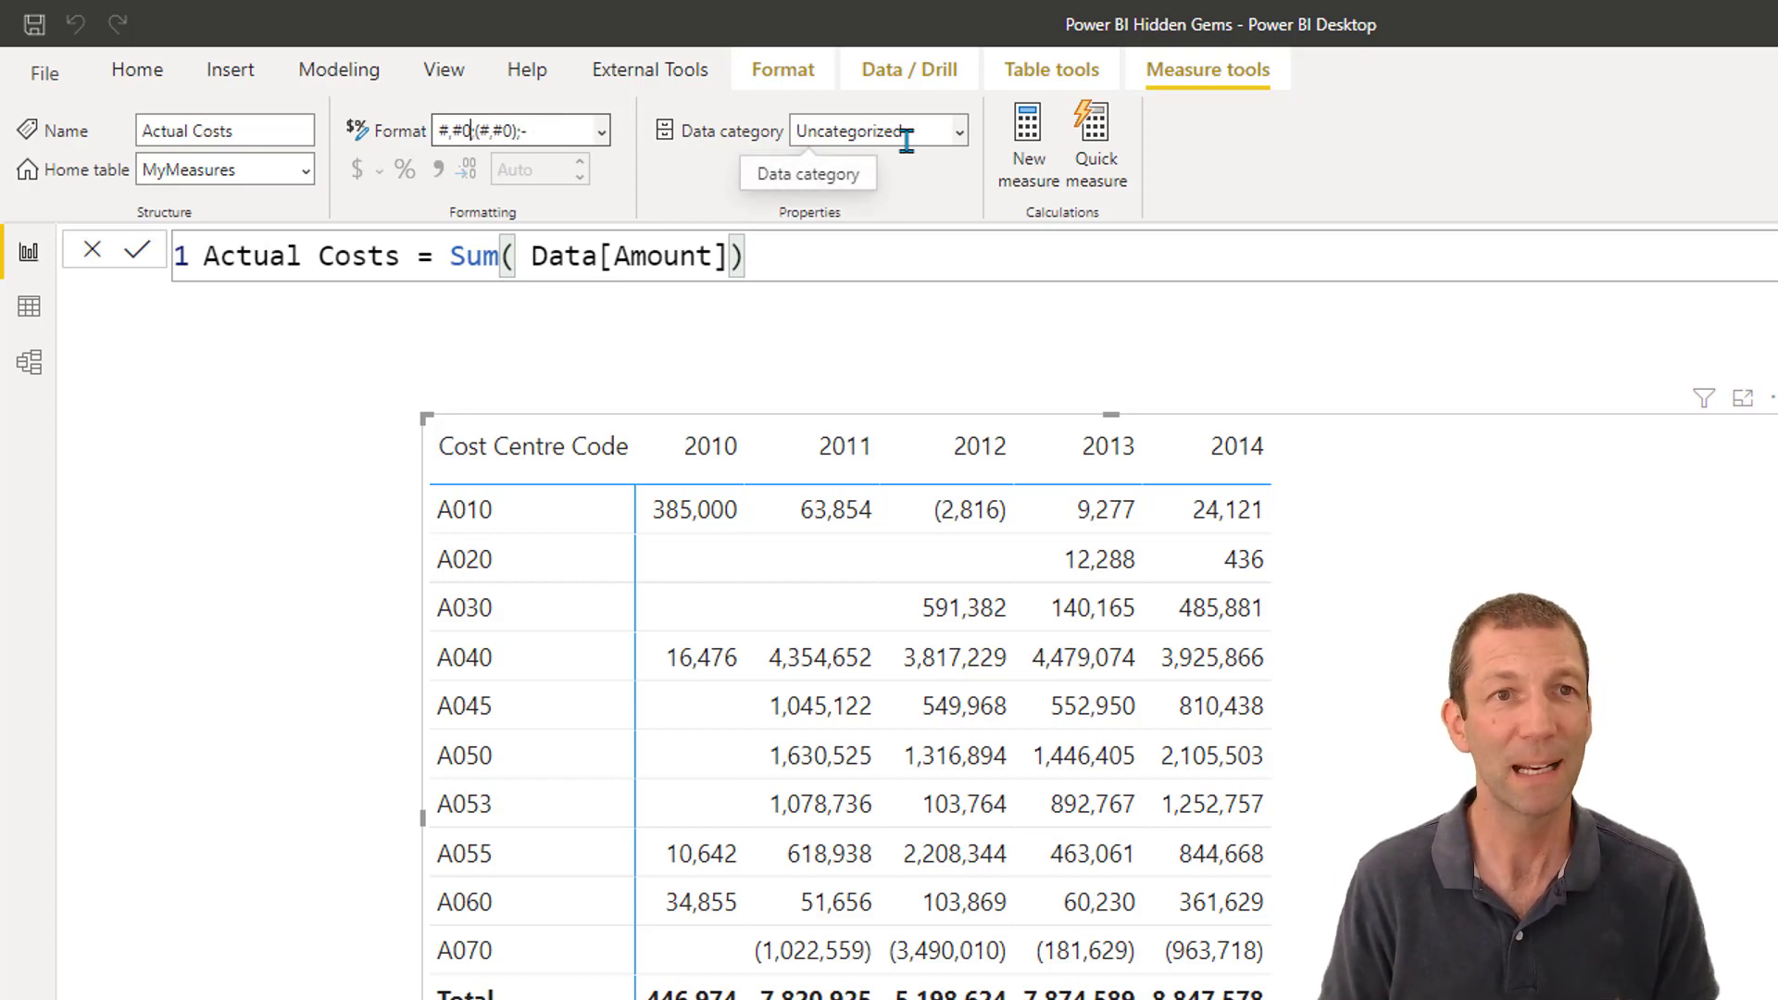
key(Escape)
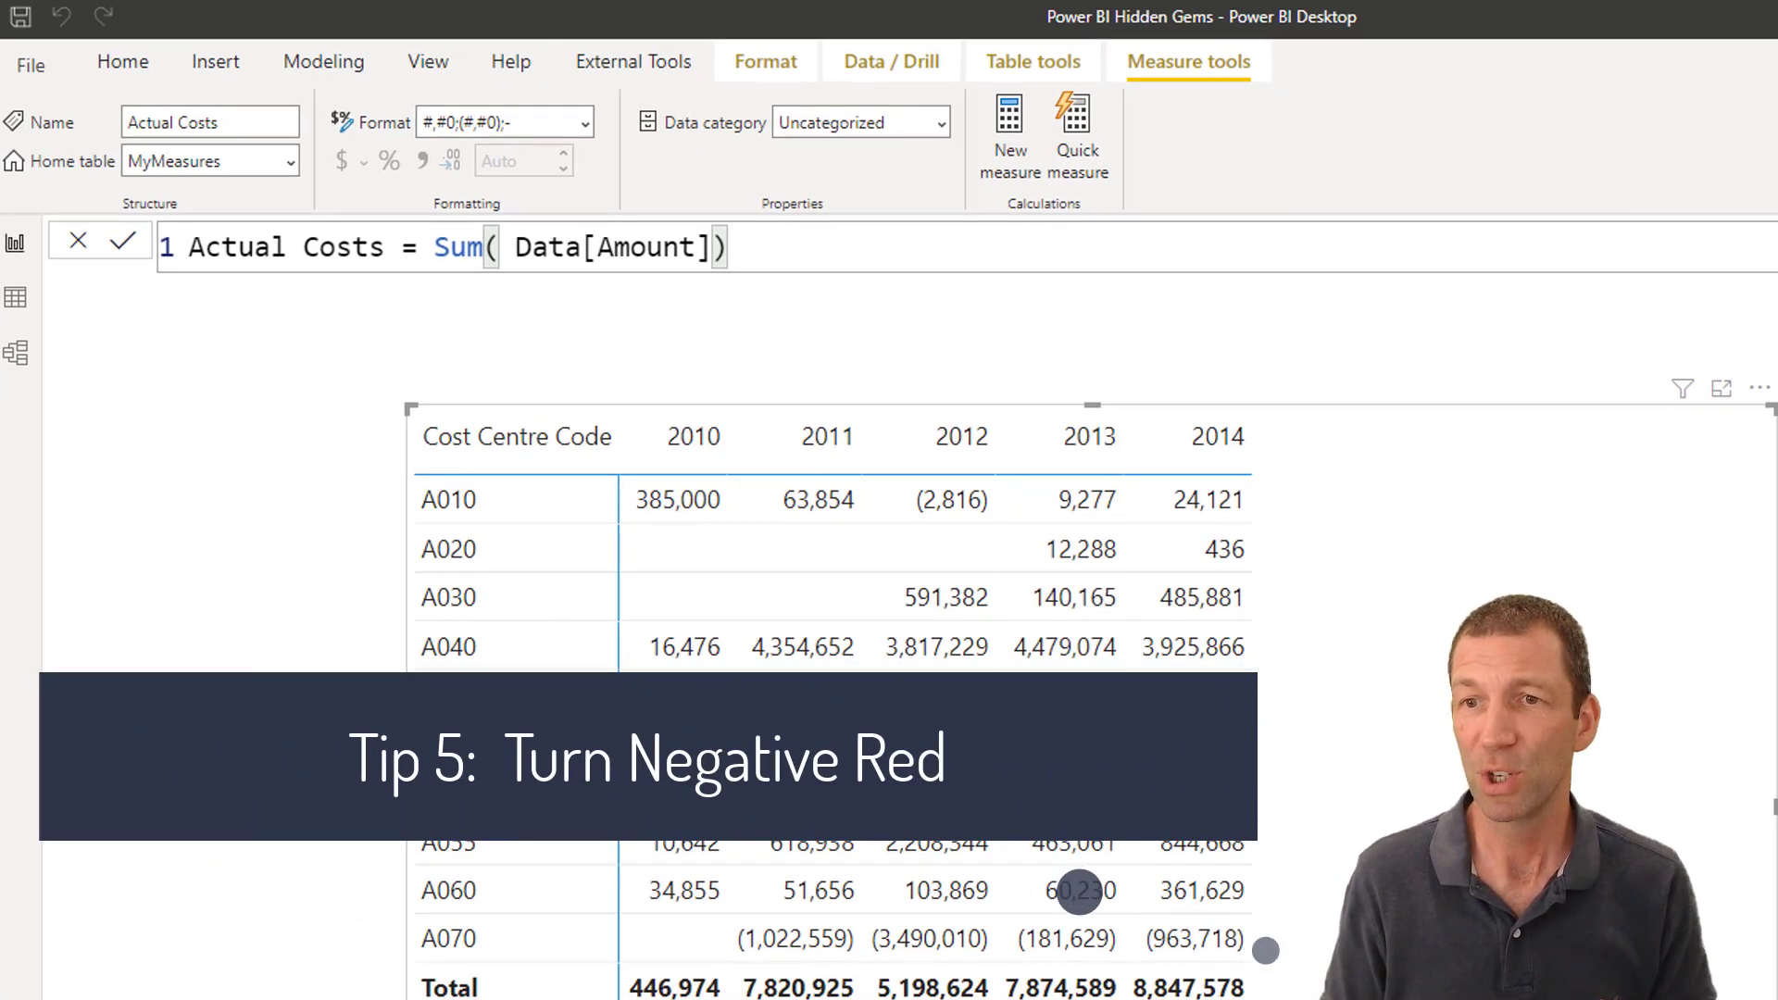
- Add a rule-based conditional font colour that shows Actual Costs values below 0 in red
click(1597, 525)
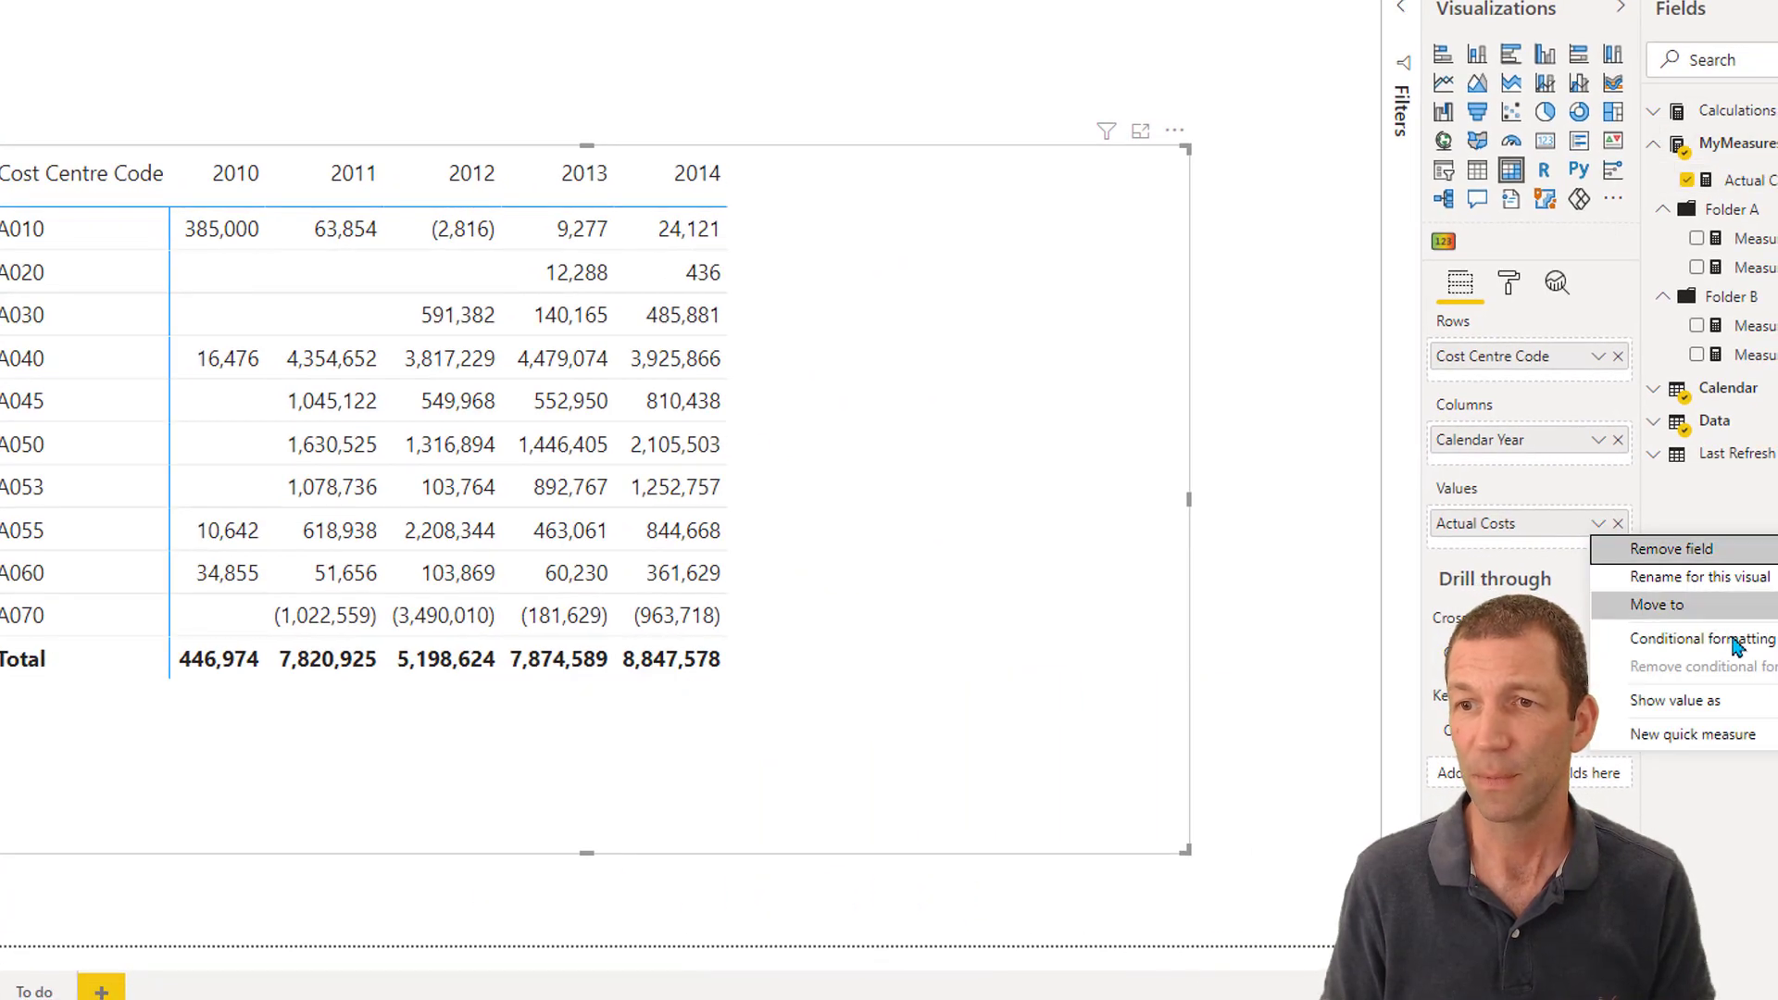
mouse_move(1629, 645)
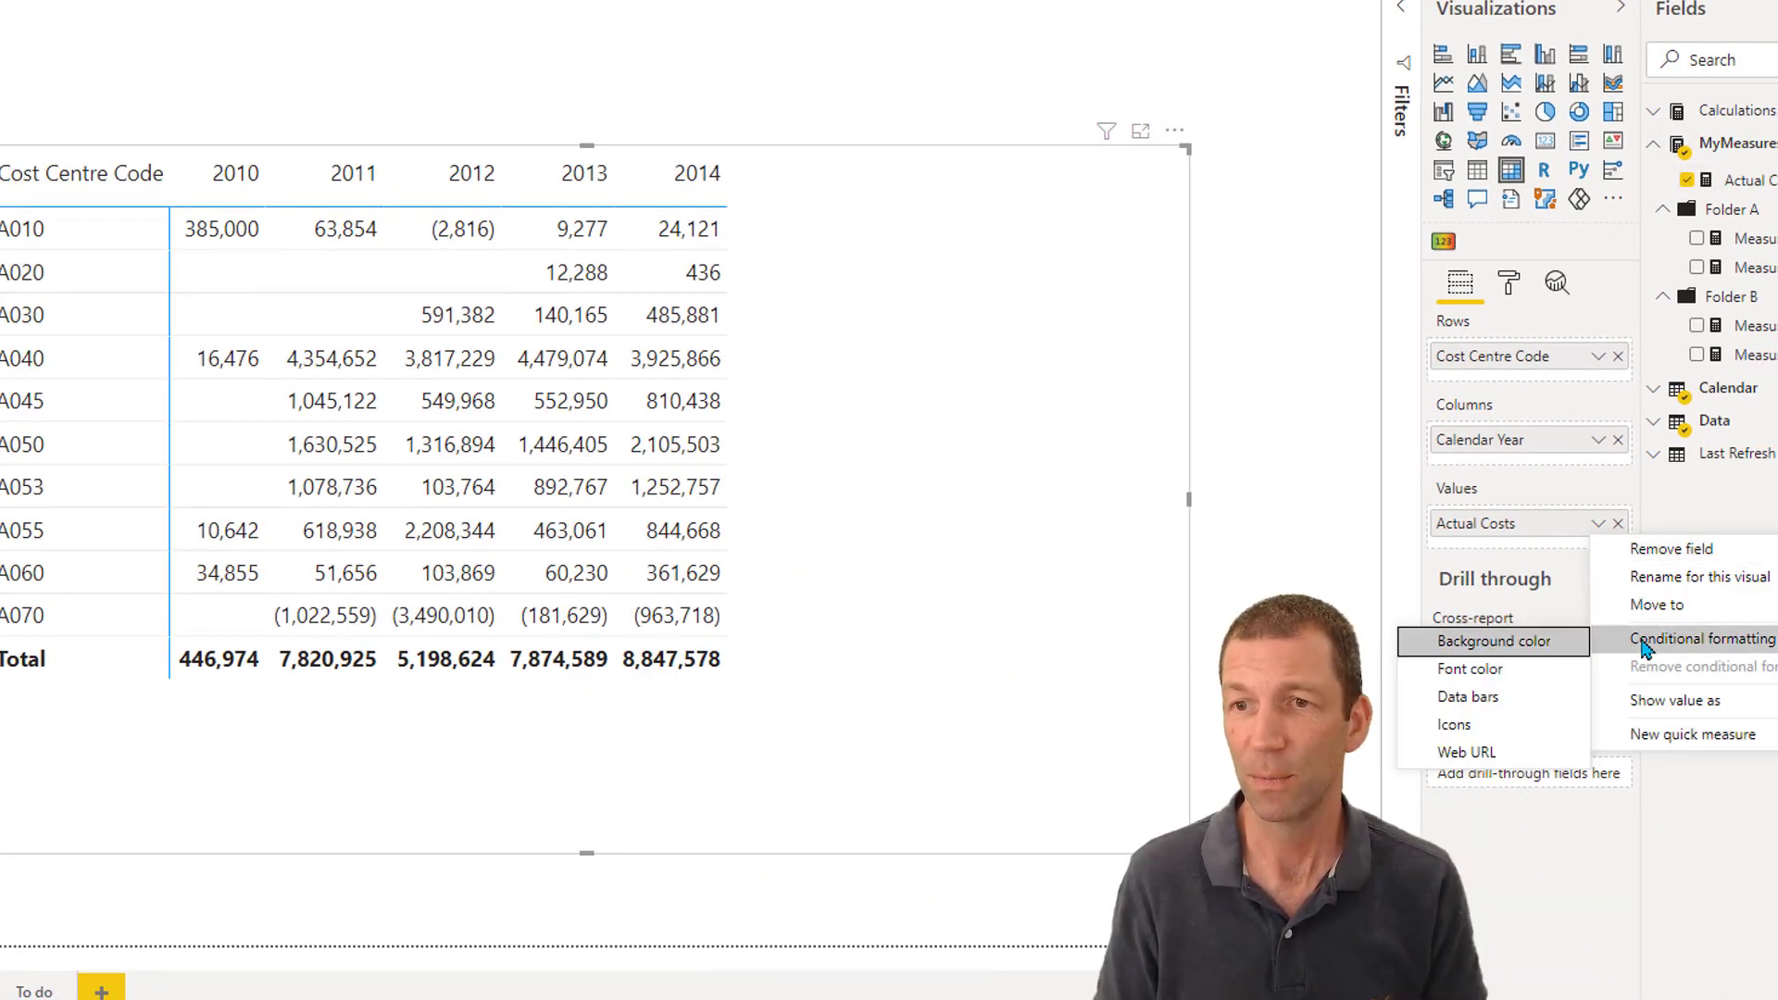
click(1501, 681)
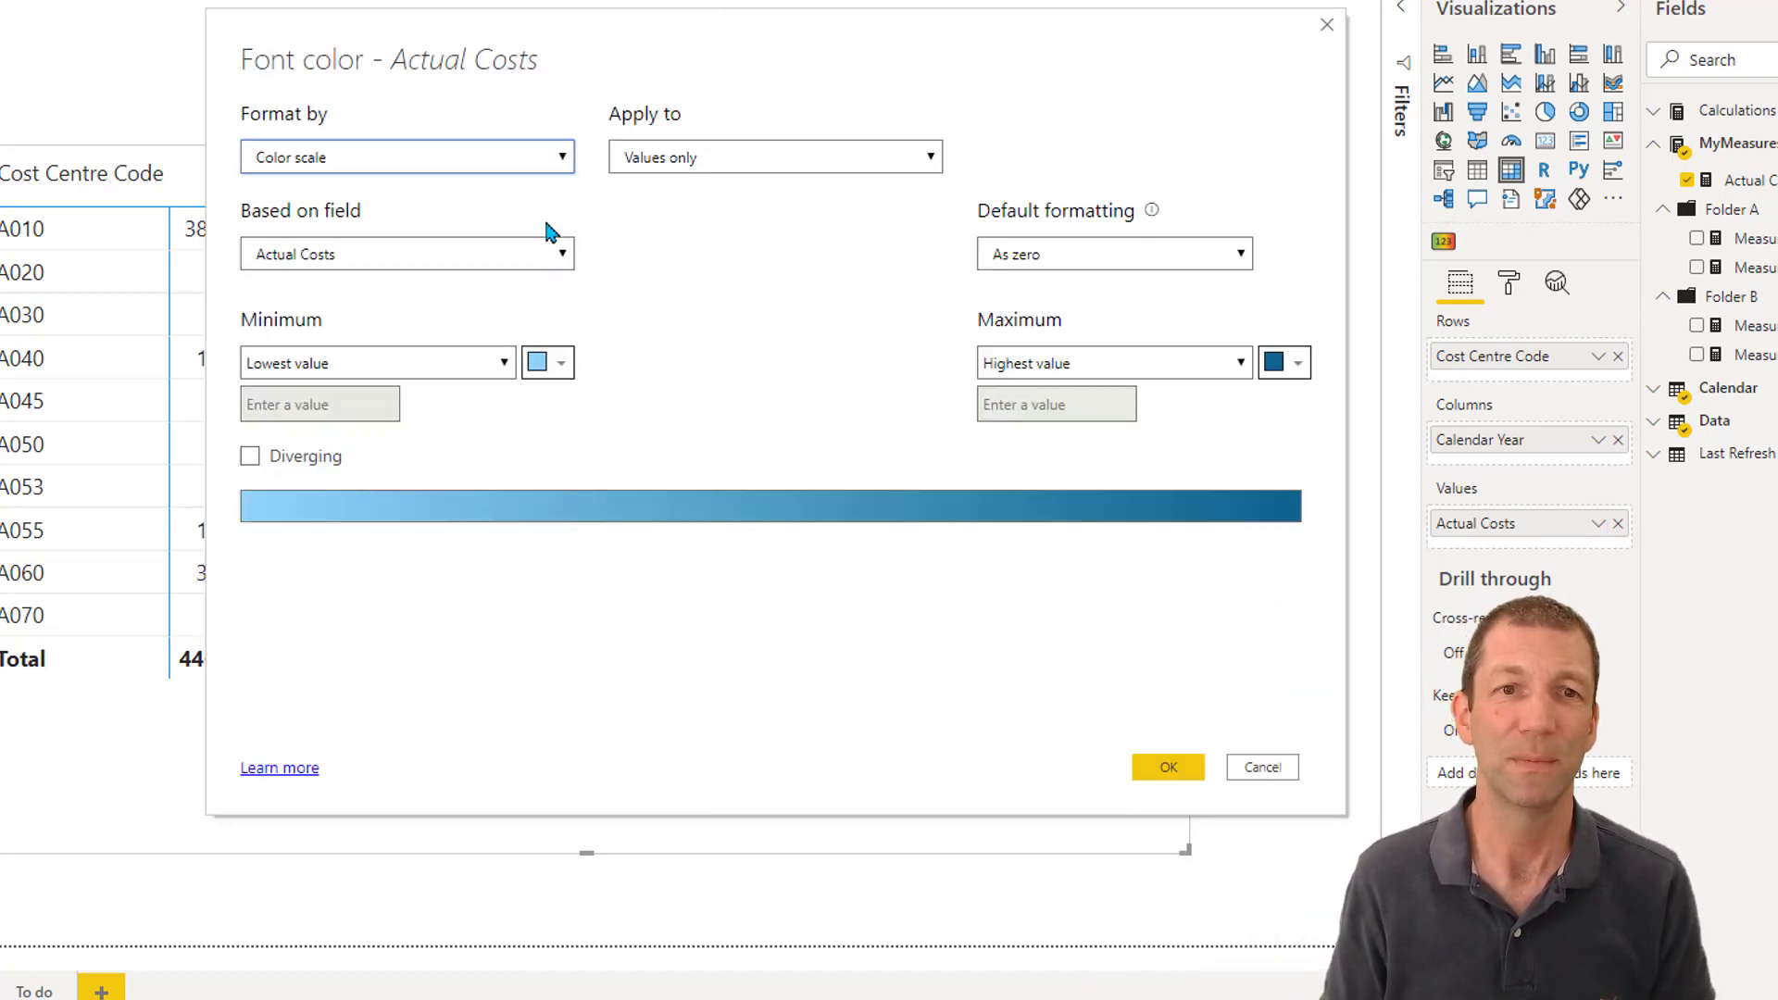
click(555, 157)
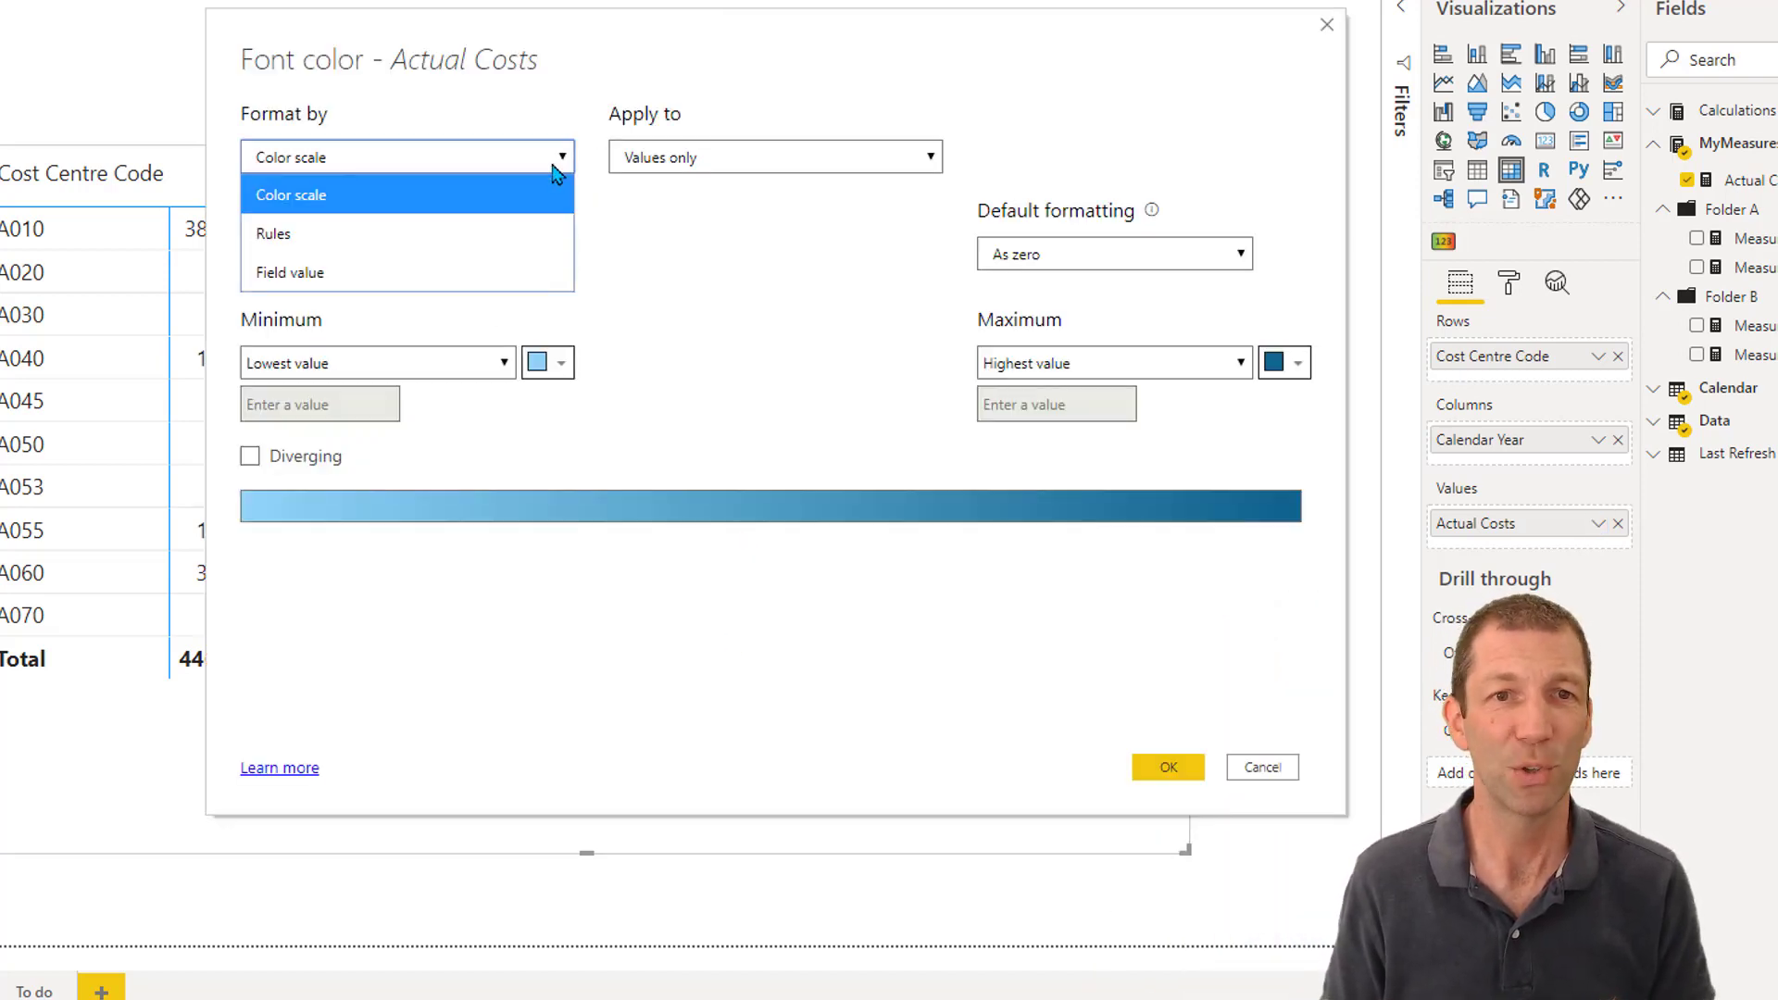
click(389, 237)
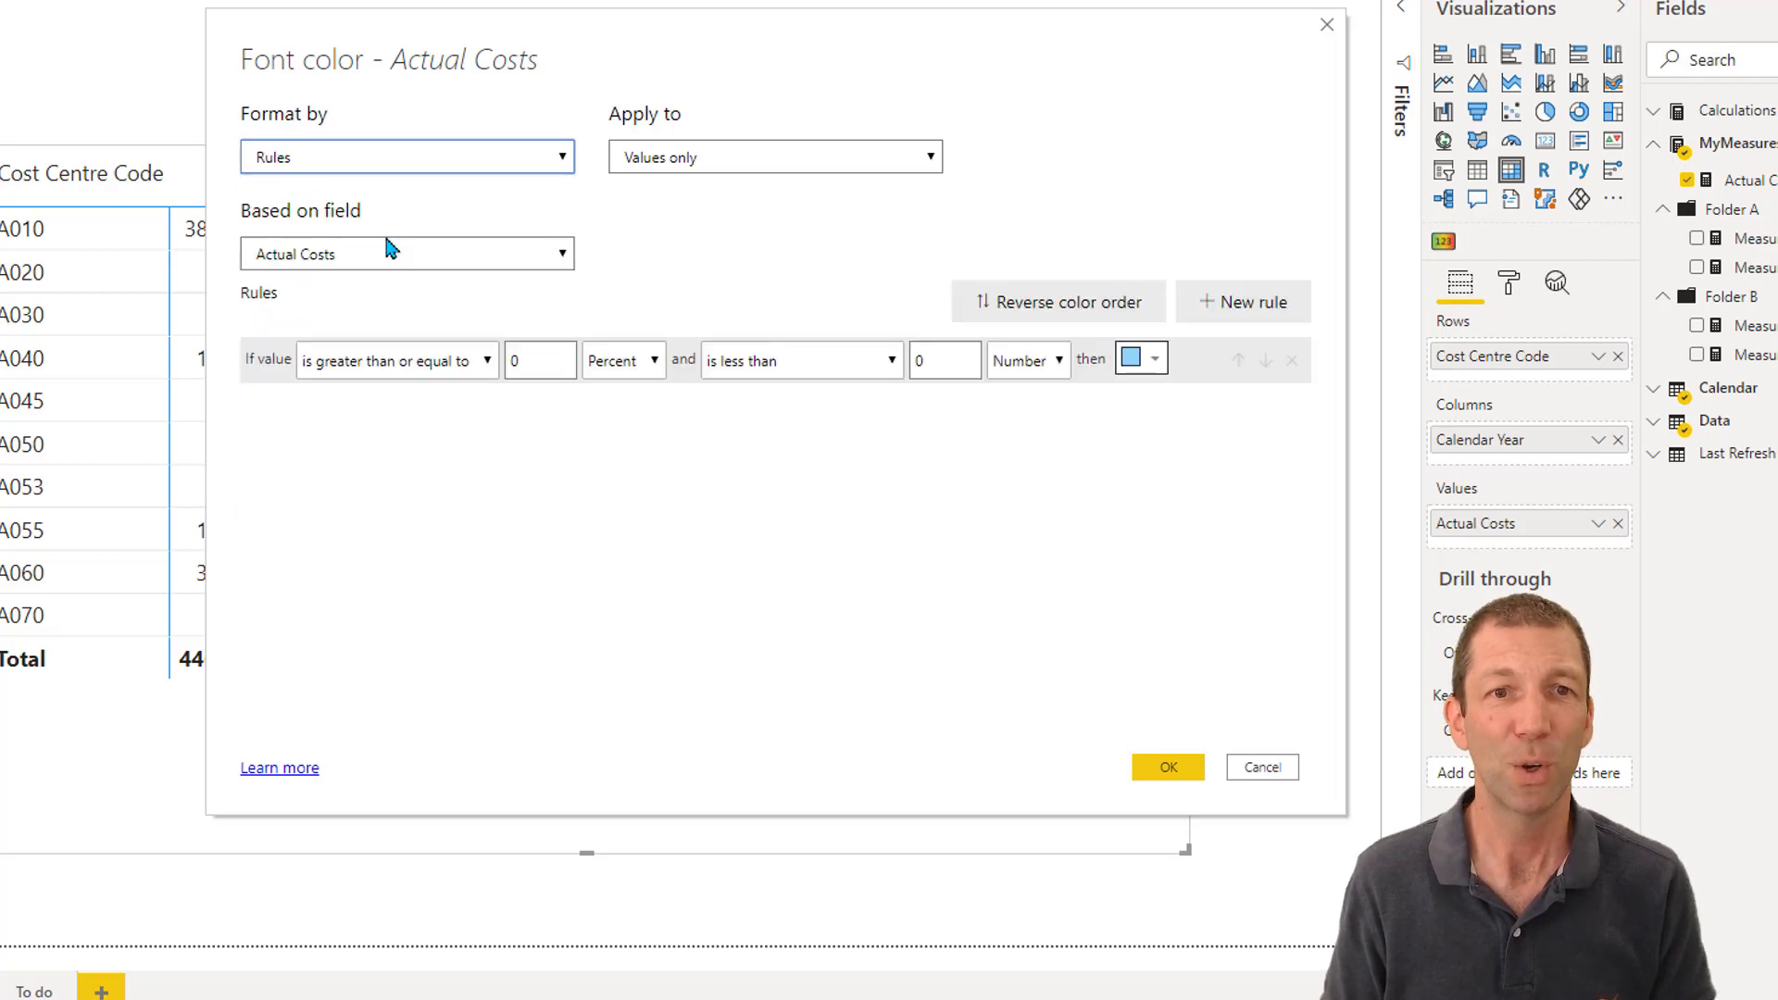
click(452, 369)
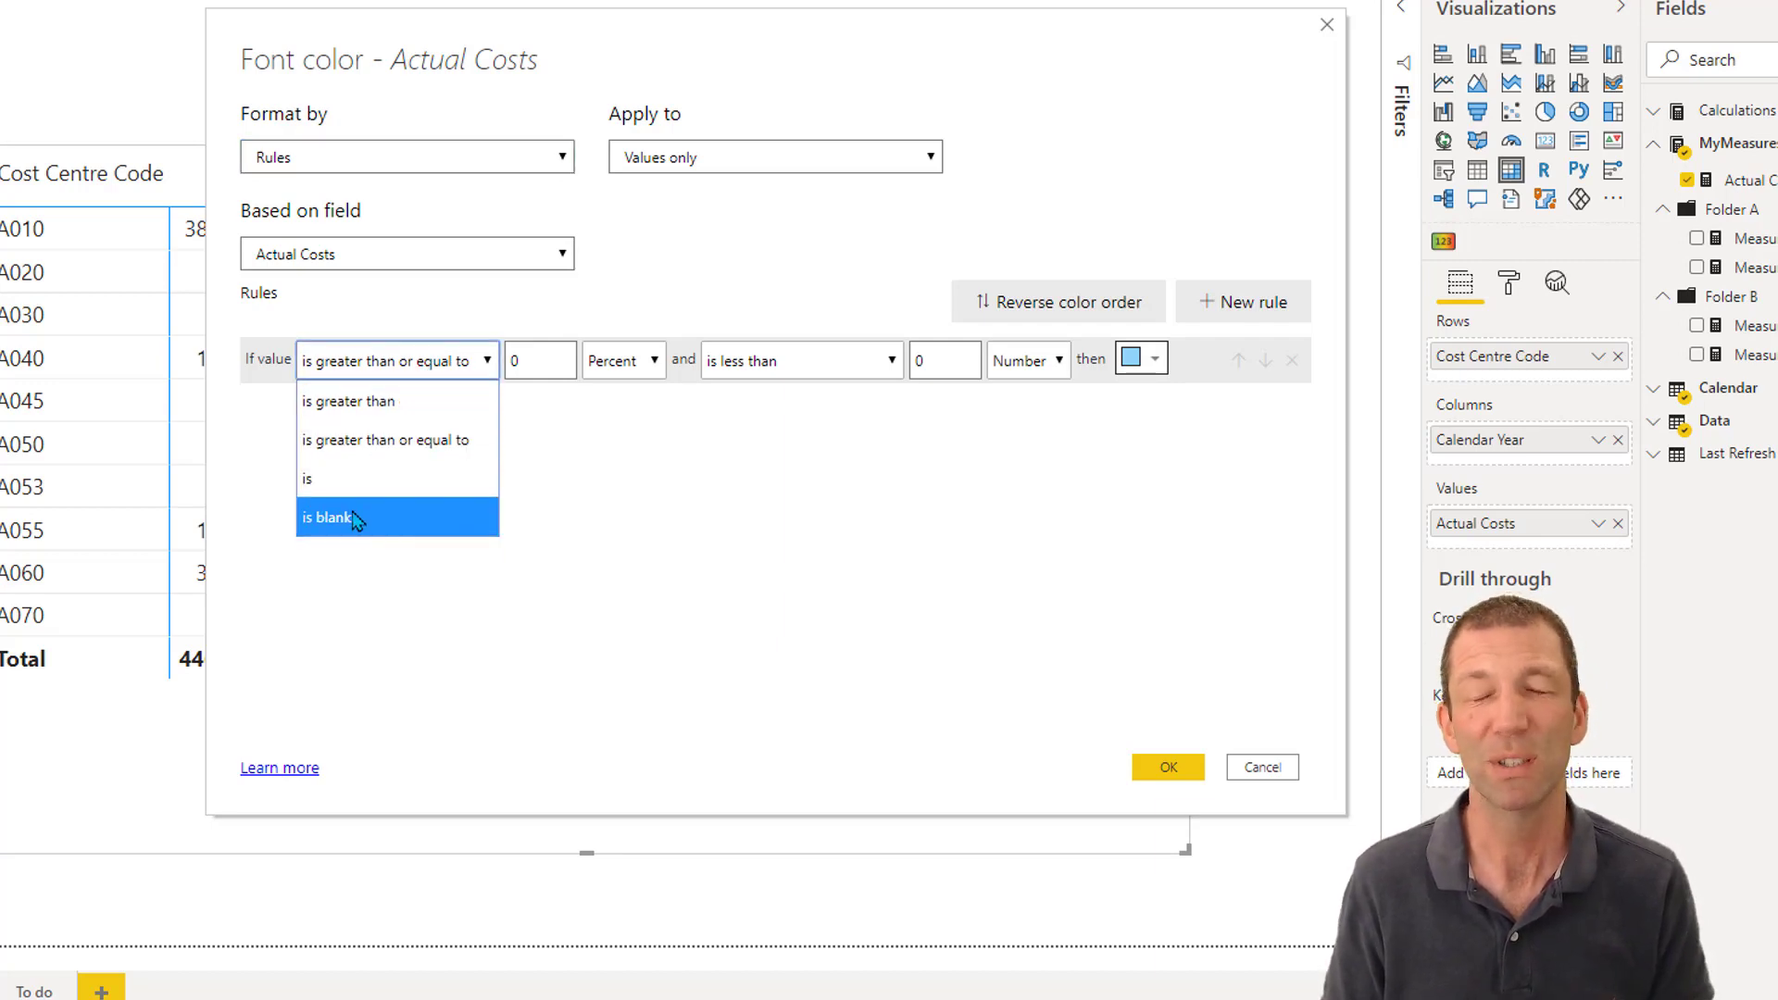
click(493, 366)
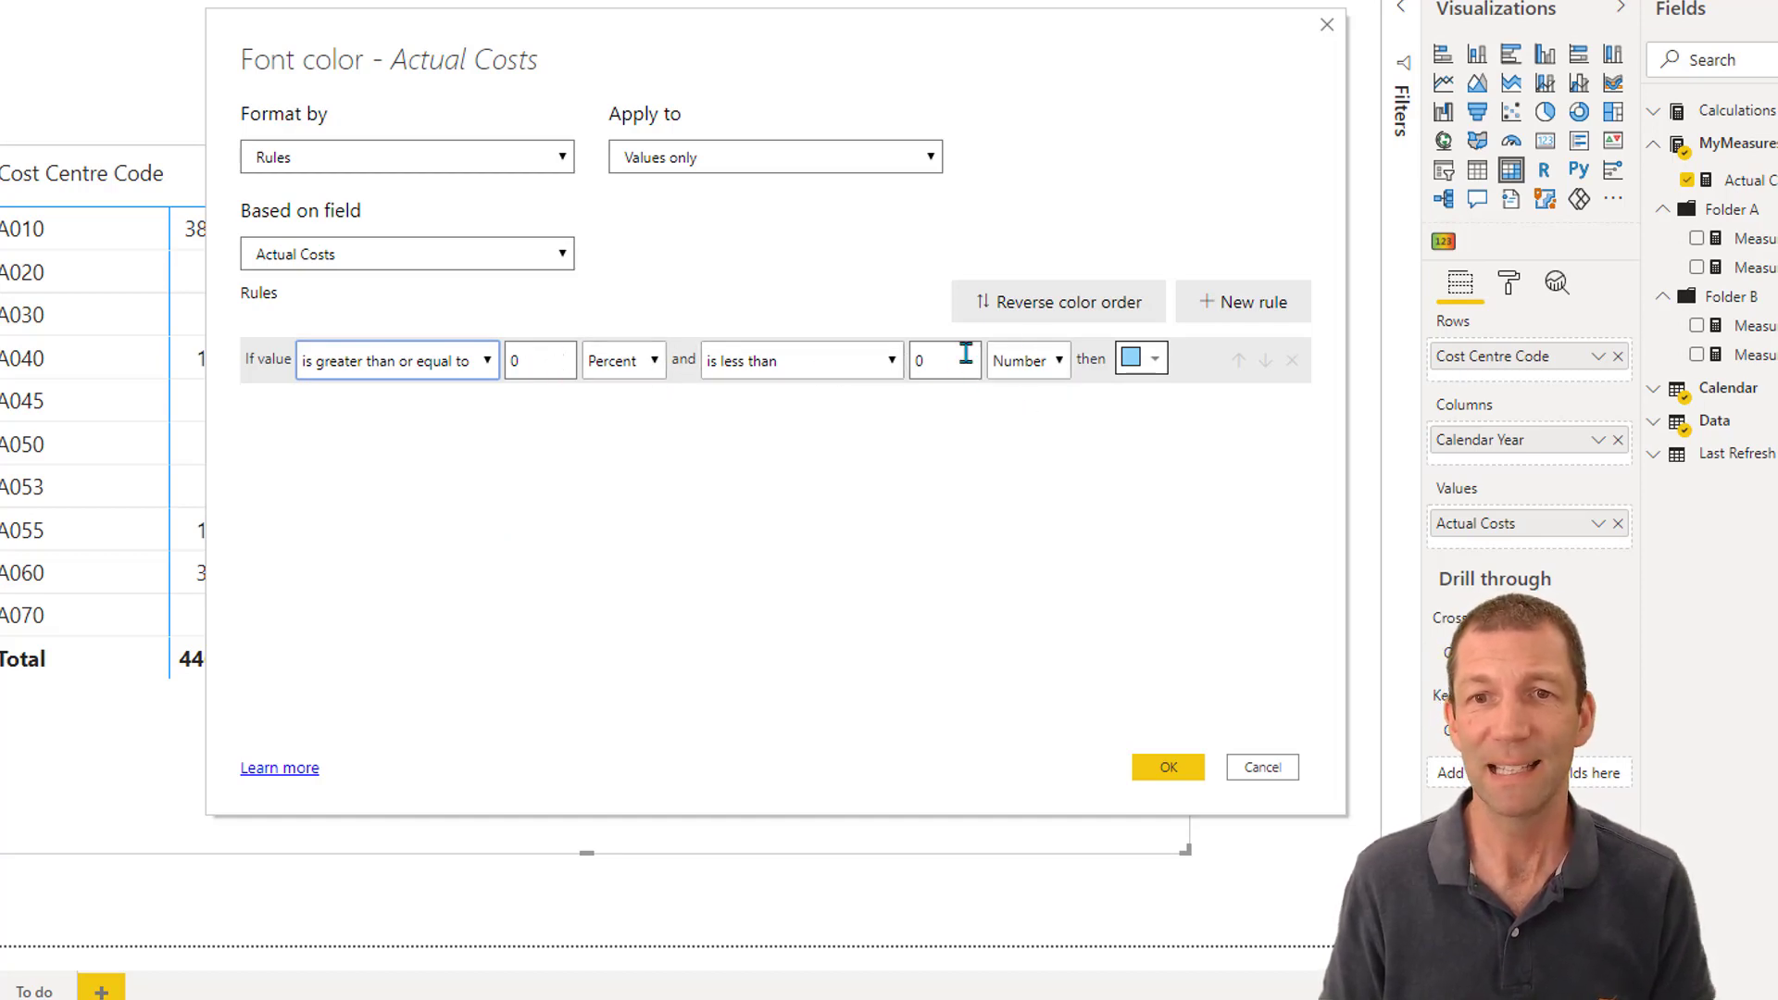
click(1157, 363)
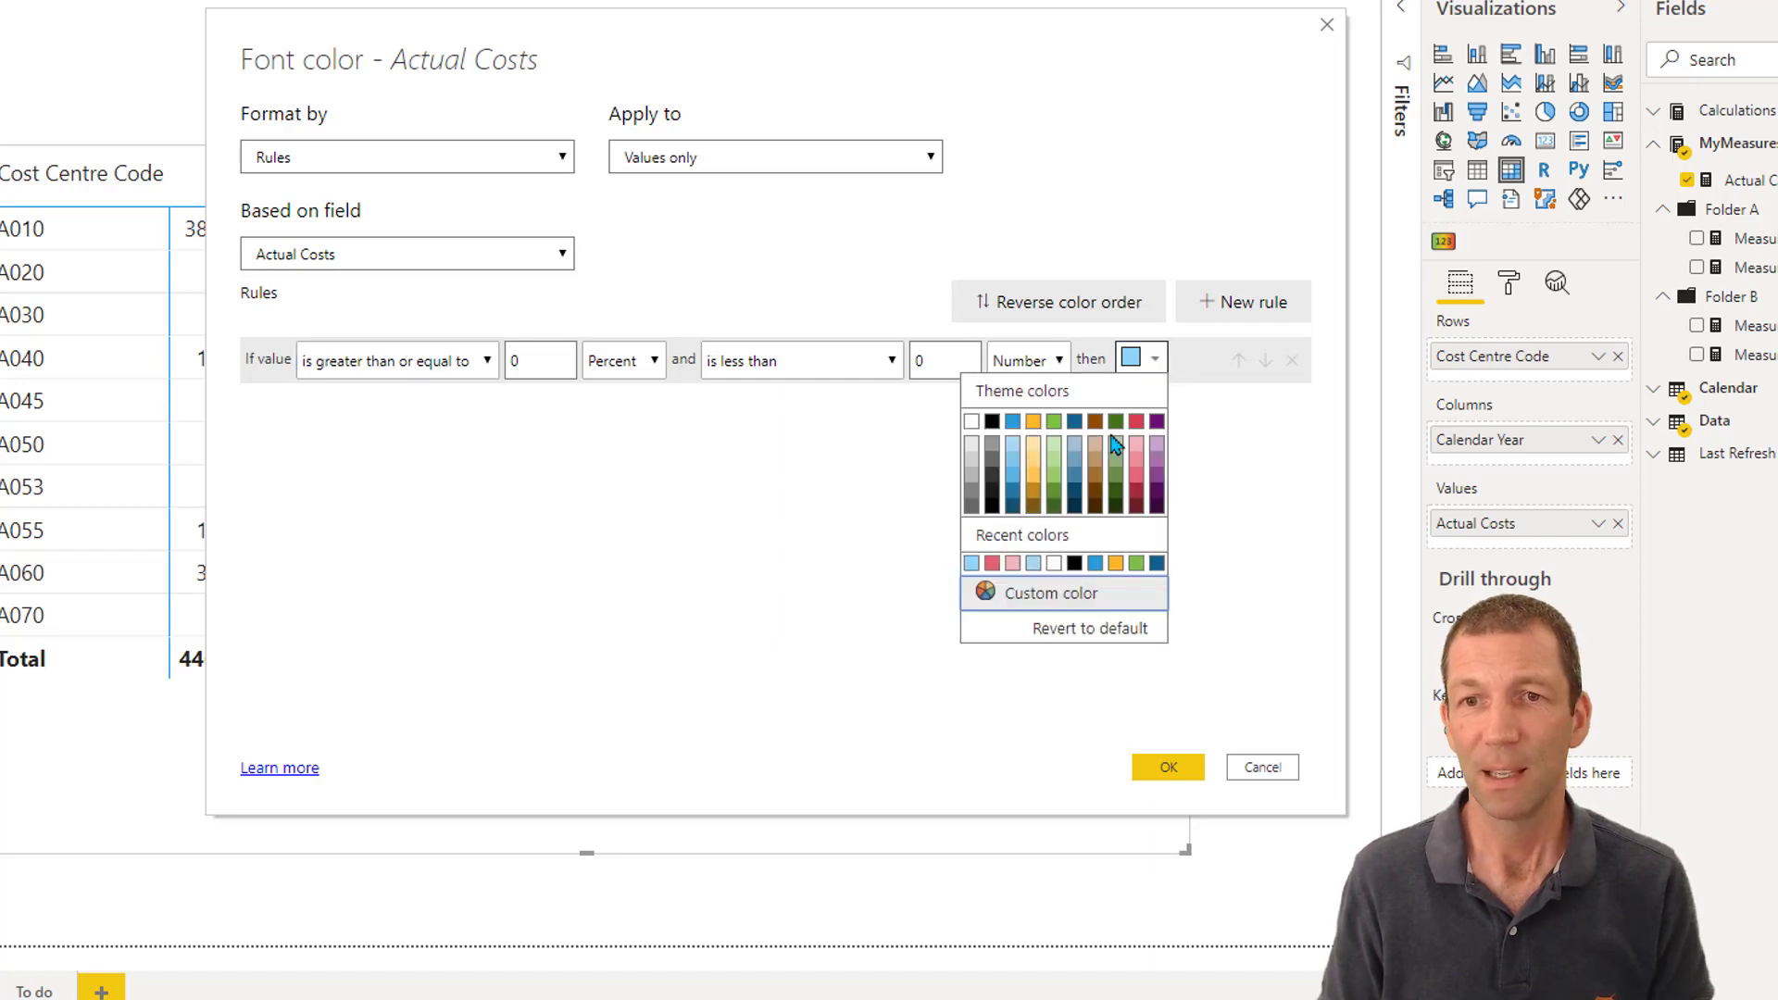
click(1138, 435)
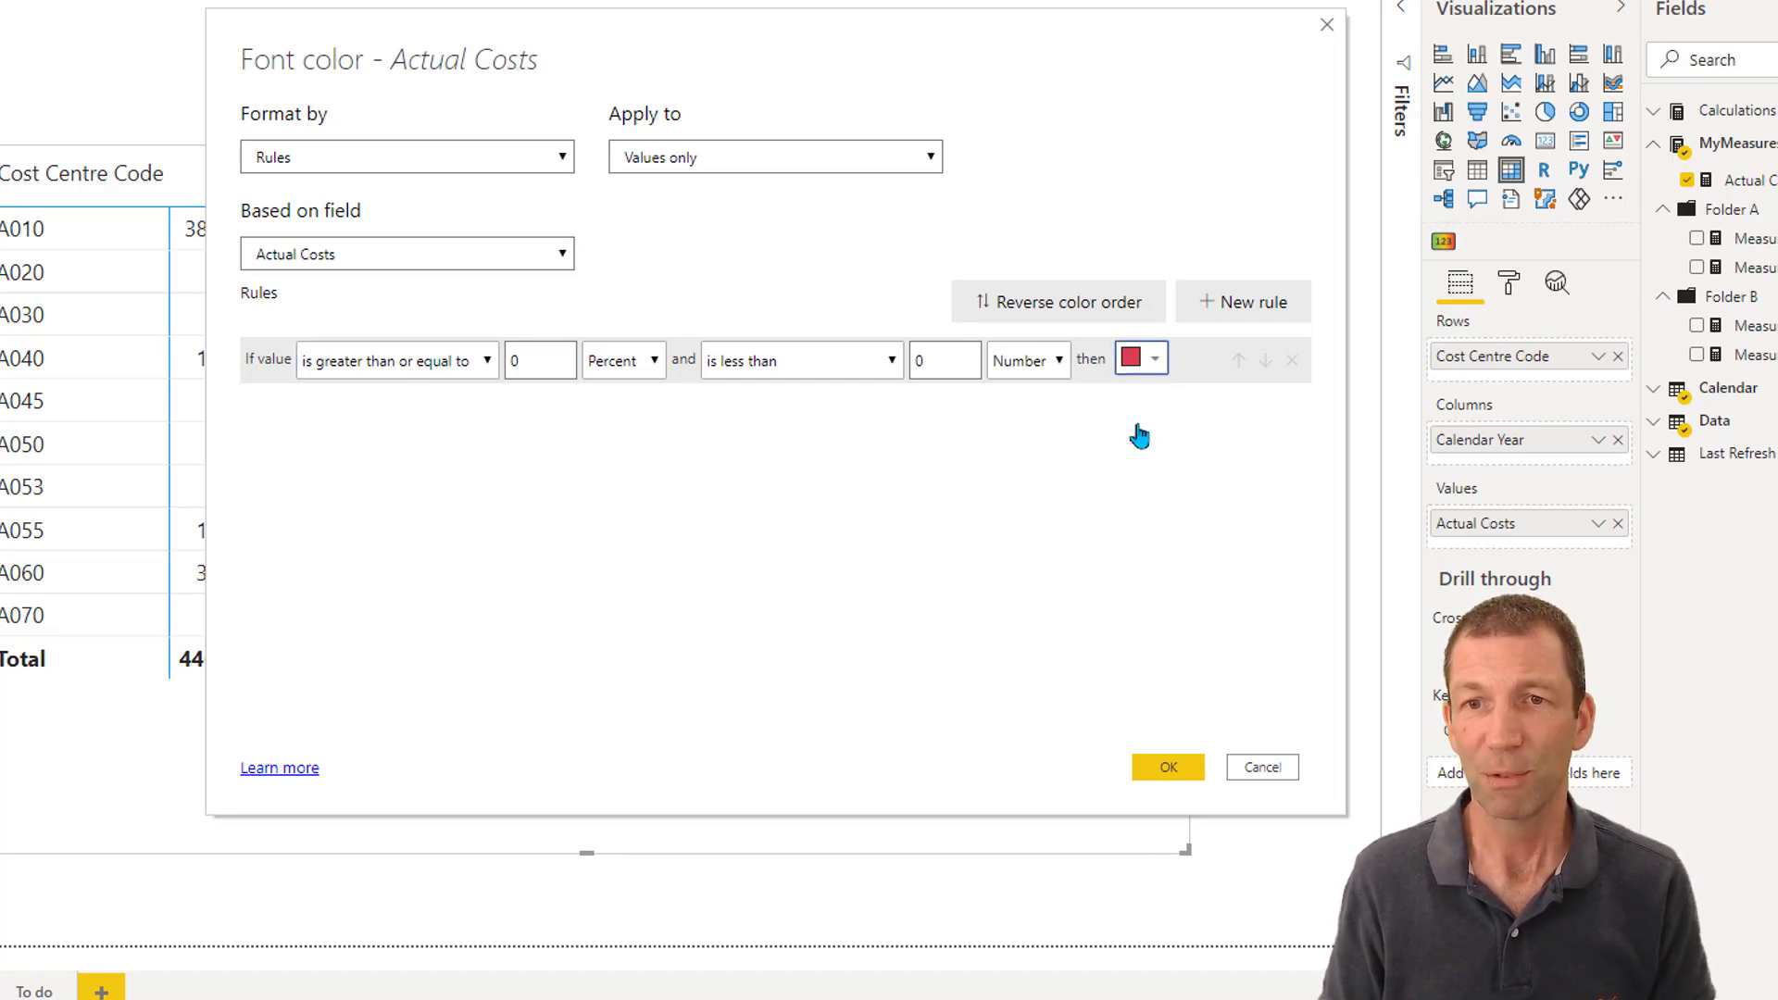
click(1166, 765)
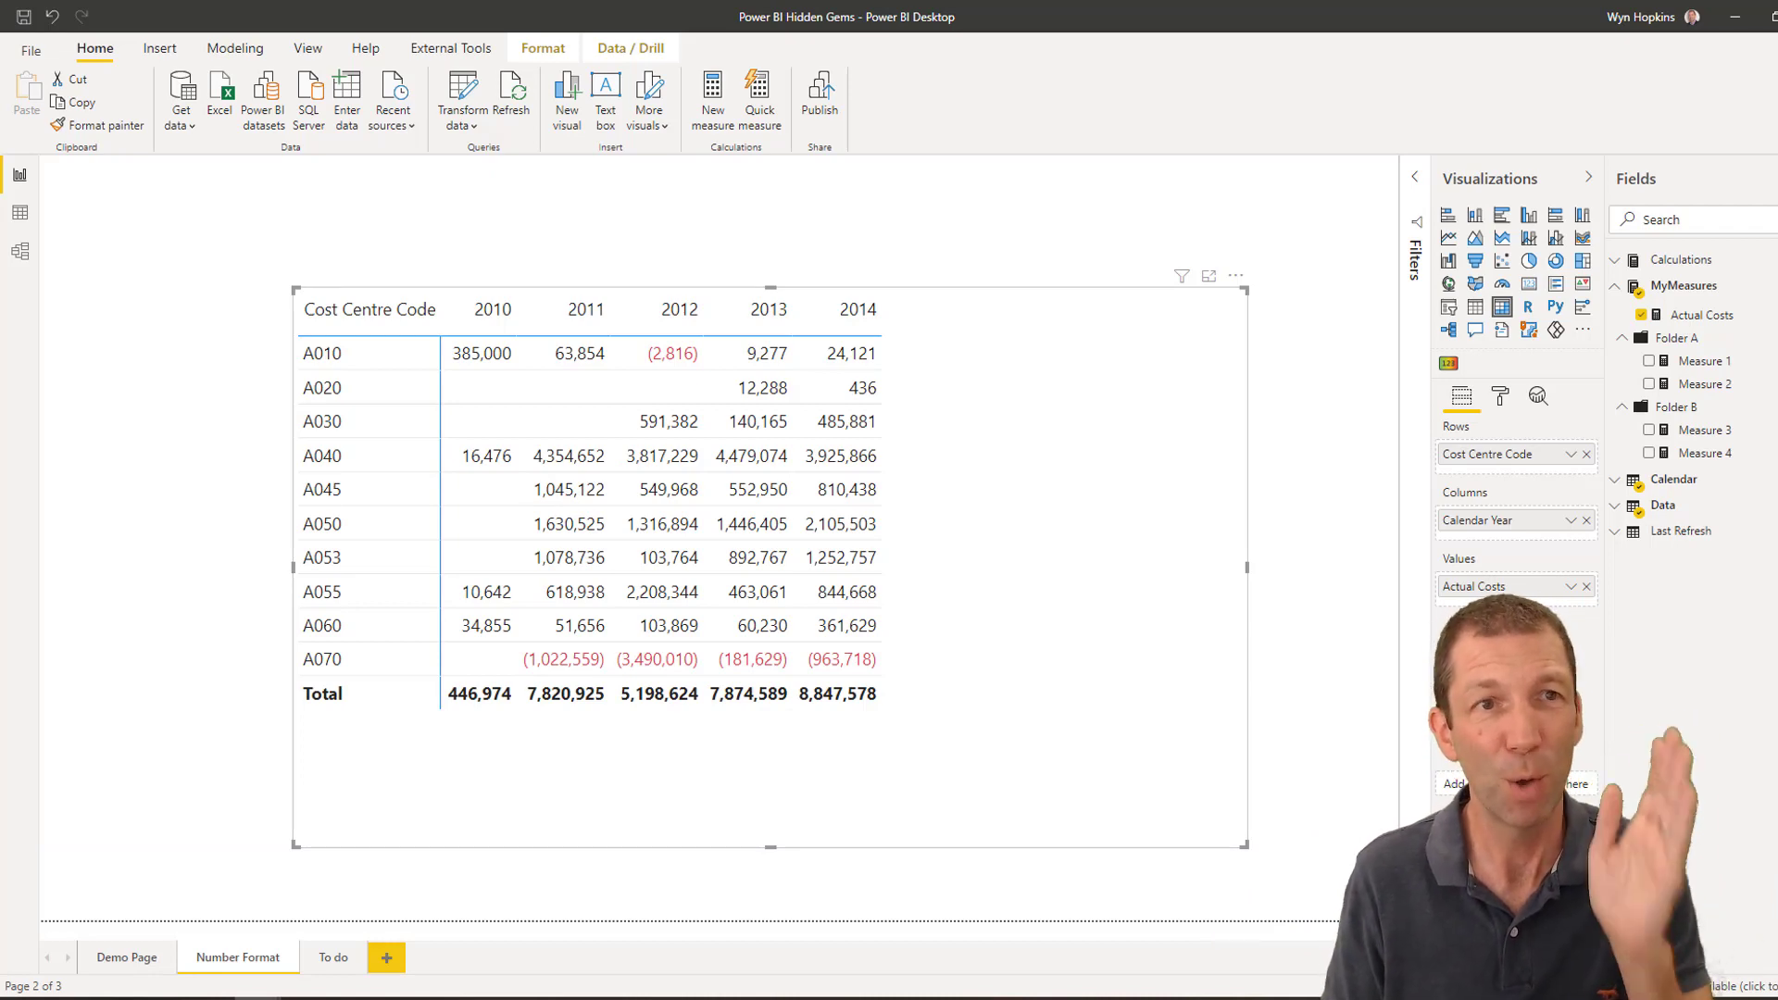
key(alt+Tab)
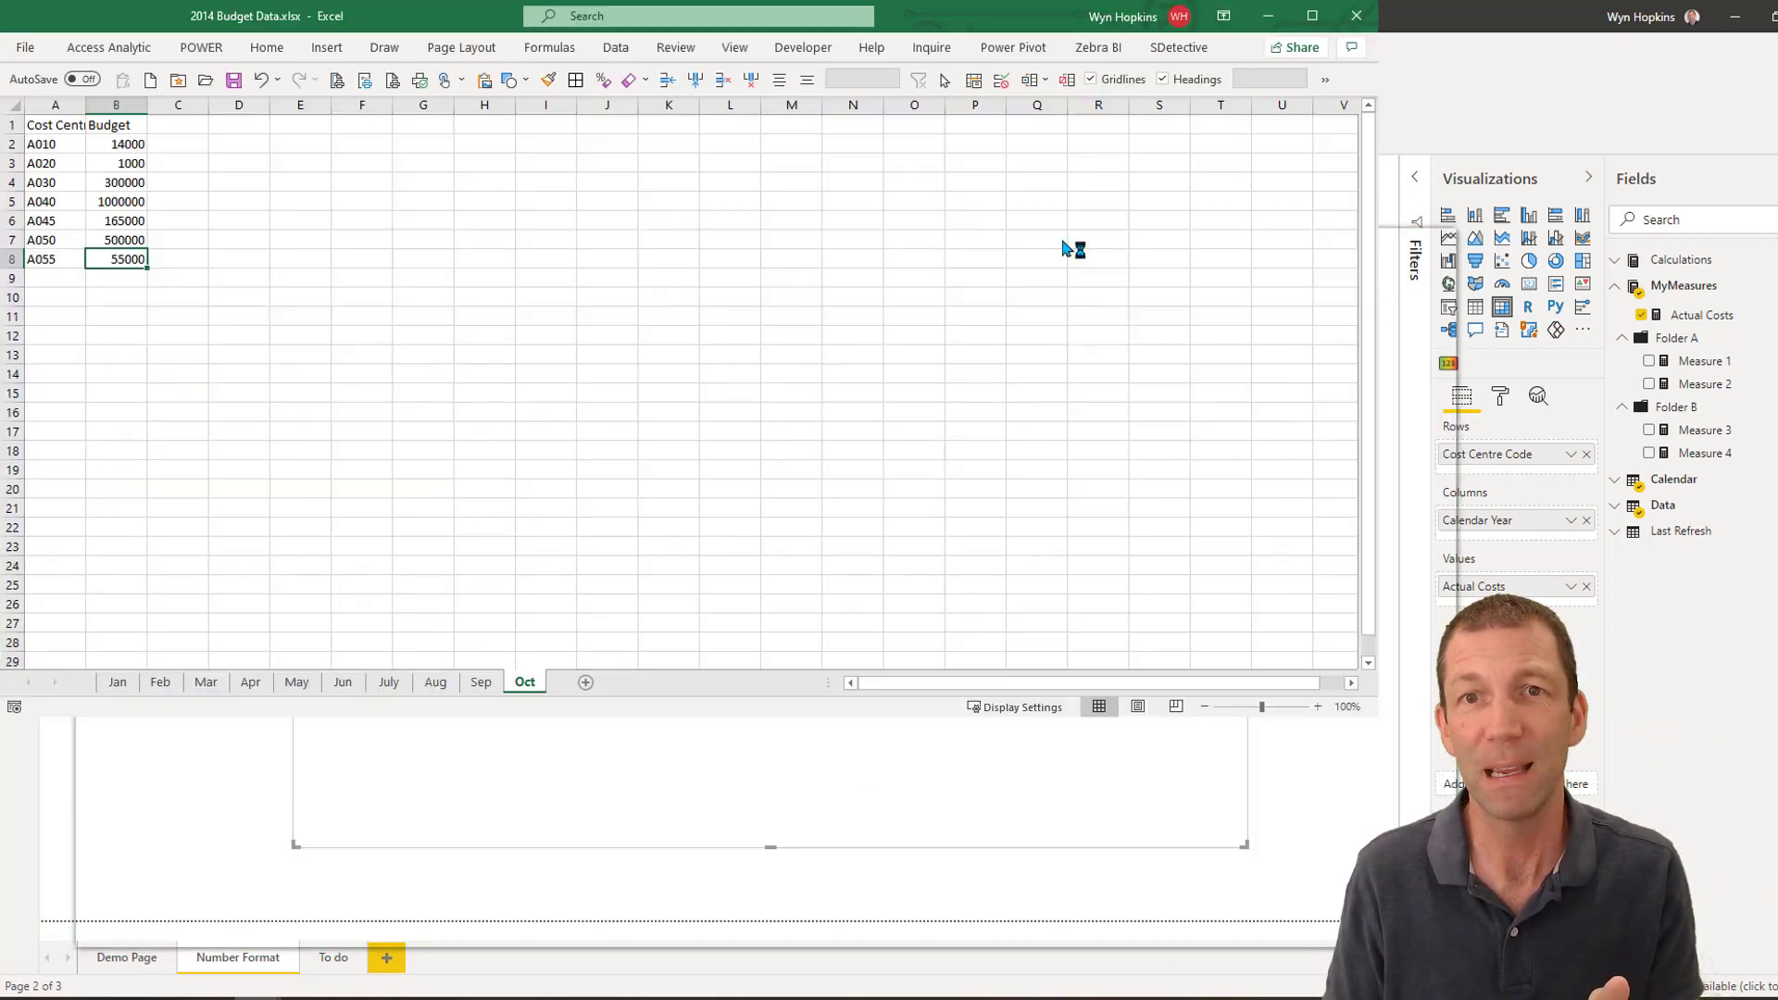
click(117, 962)
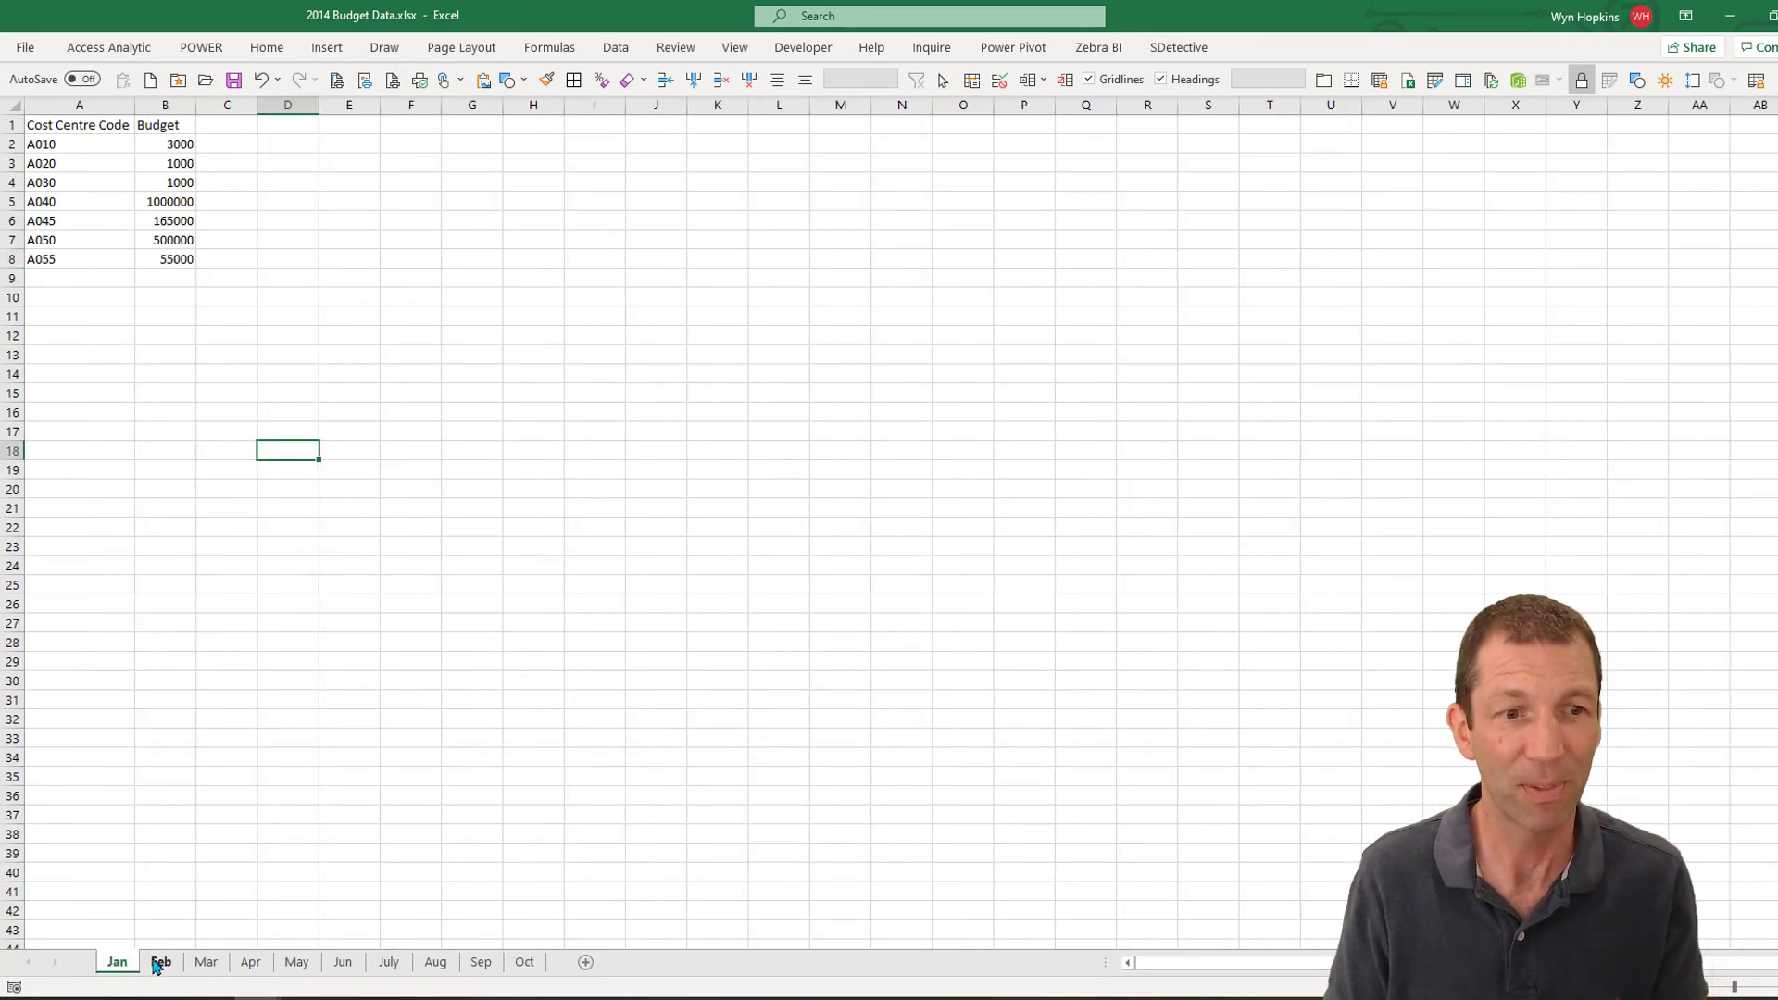
click(158, 962)
click(207, 962)
click(250, 962)
click(295, 963)
click(350, 965)
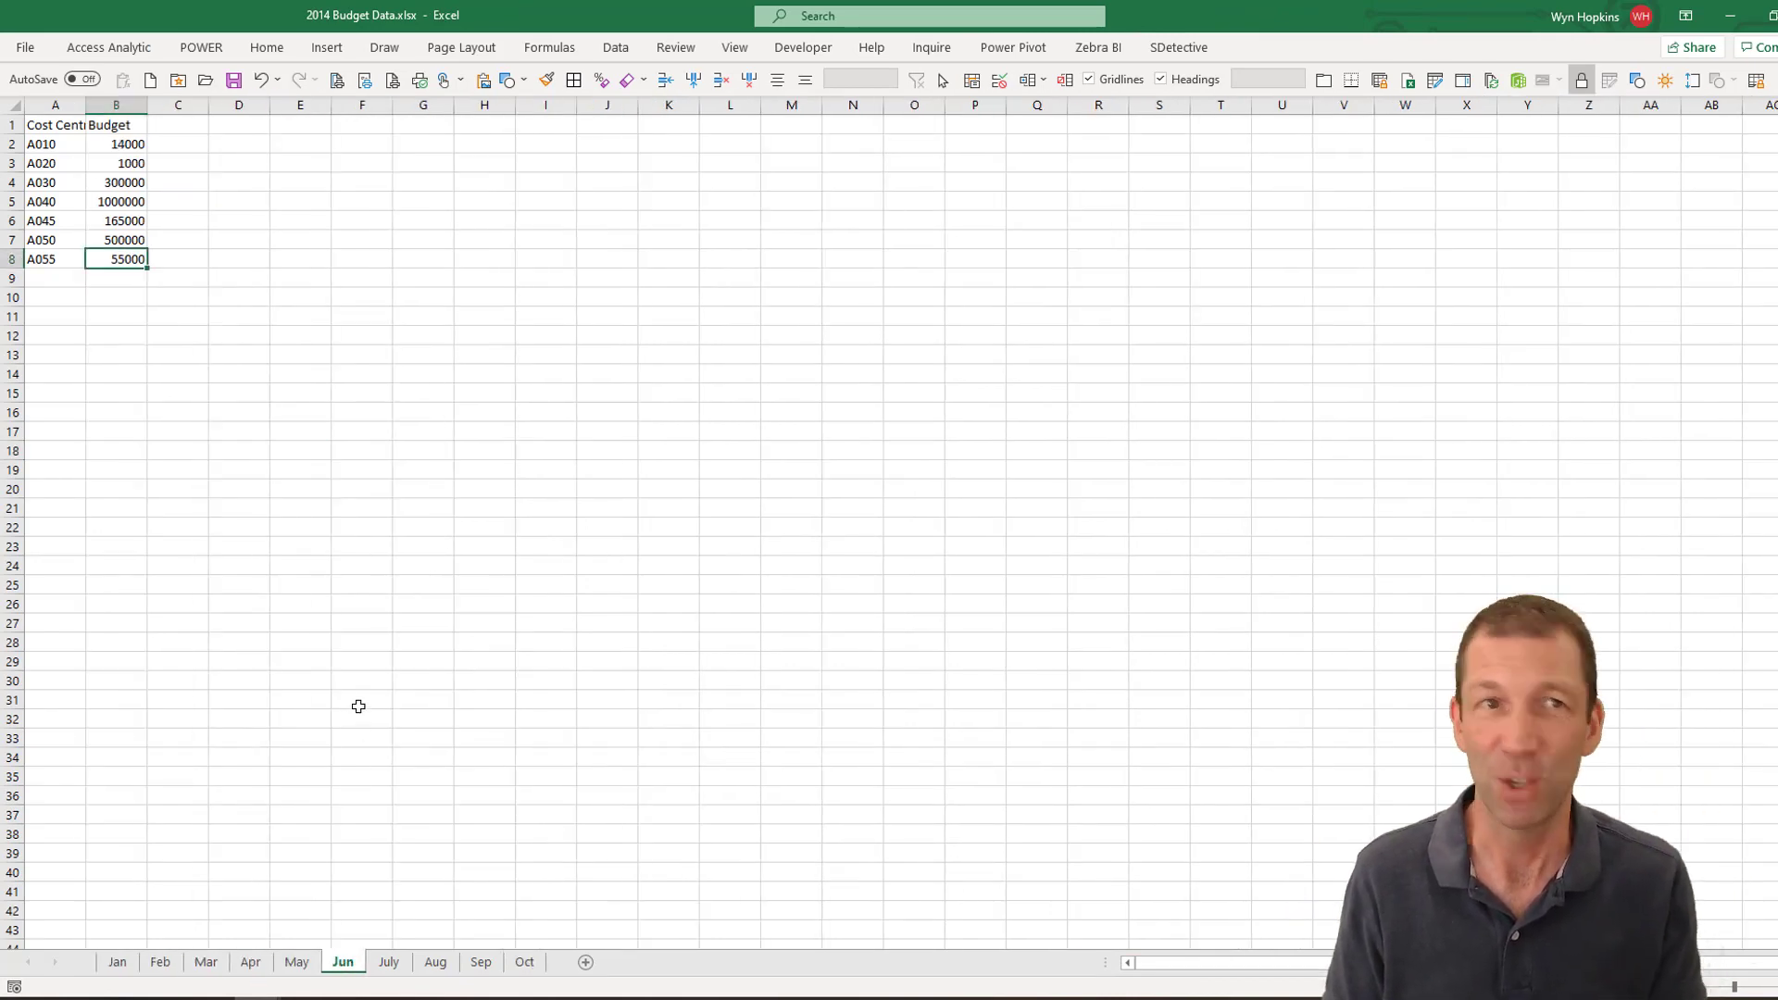
click(130, 965)
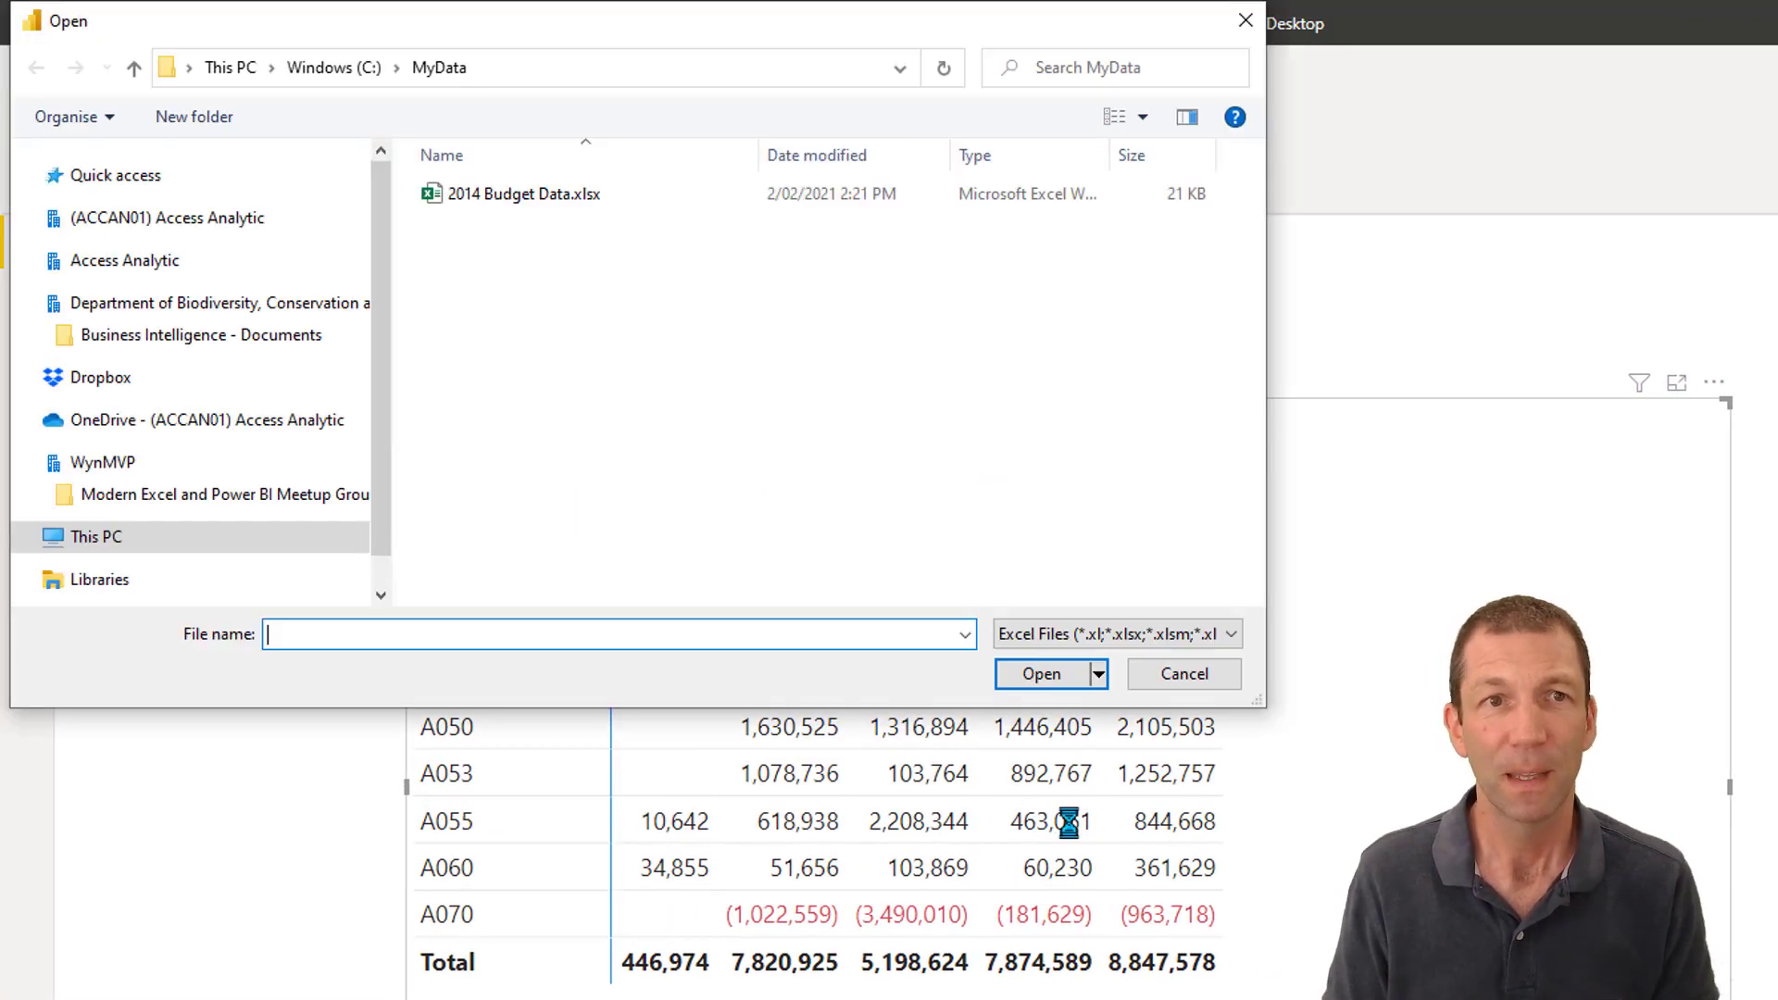
- Connect to 2014 Budget Data.xlsx and send the whole workbook, all month sheets, to Power Query
double_click(524, 194)
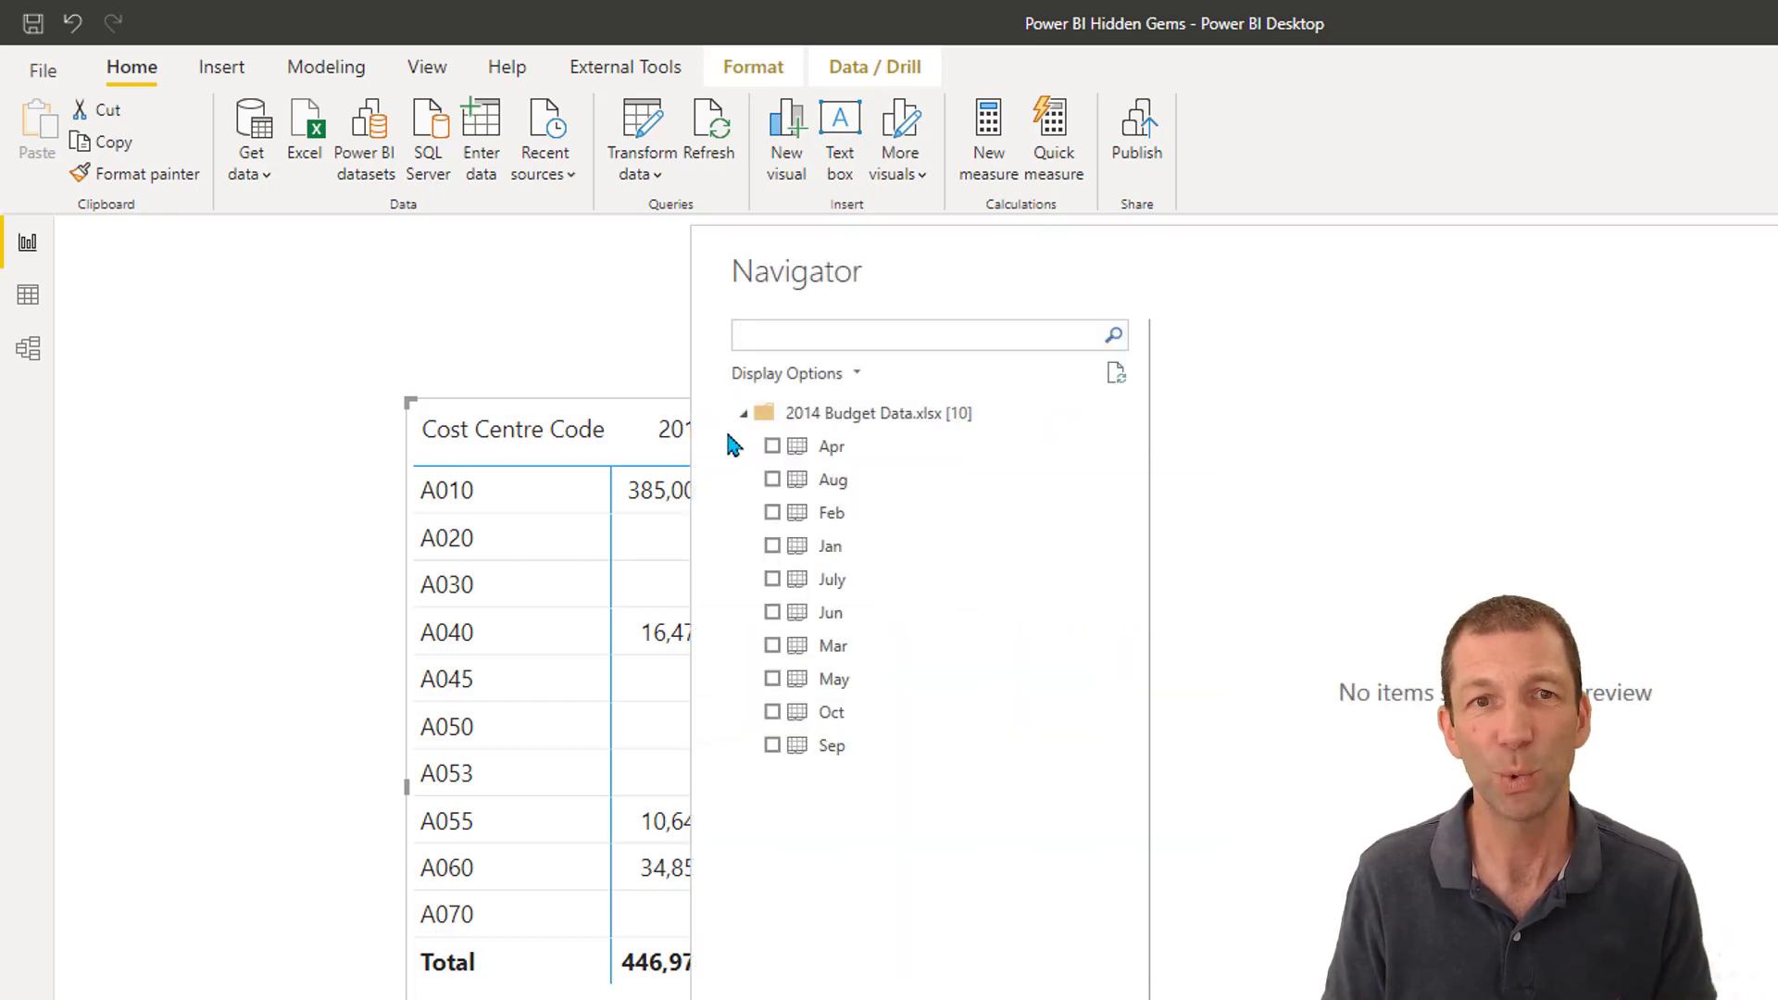
click(772, 446)
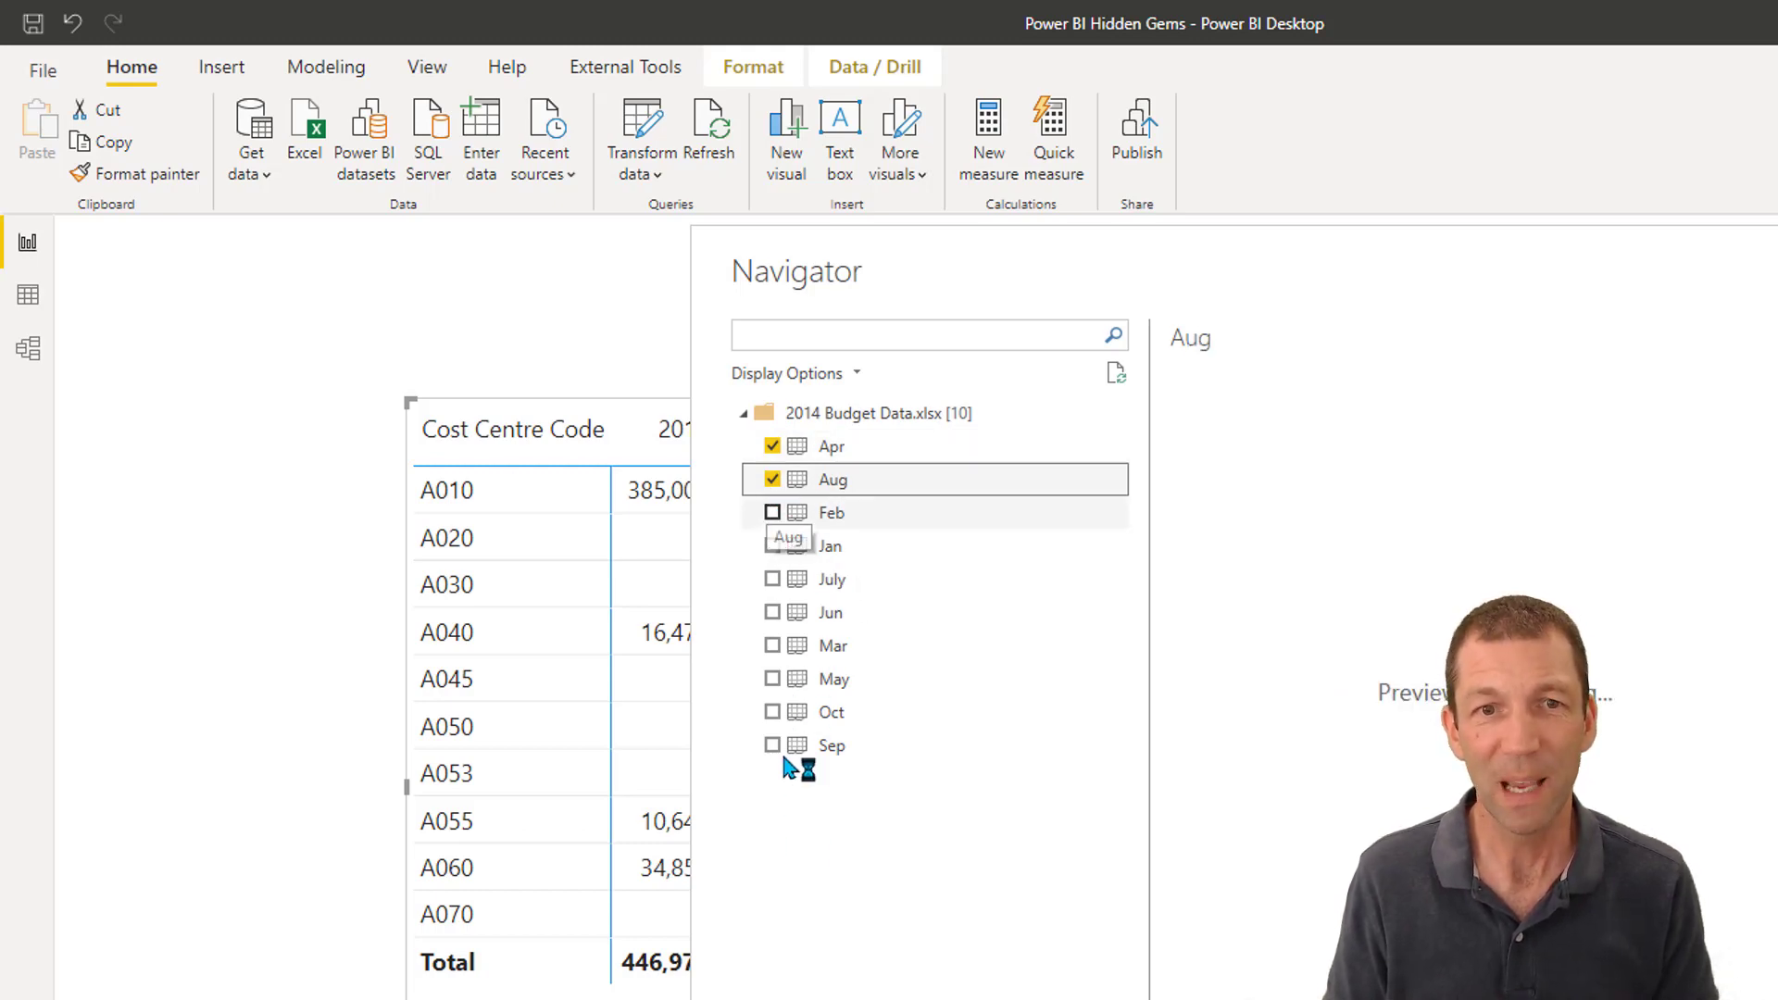
click(772, 512)
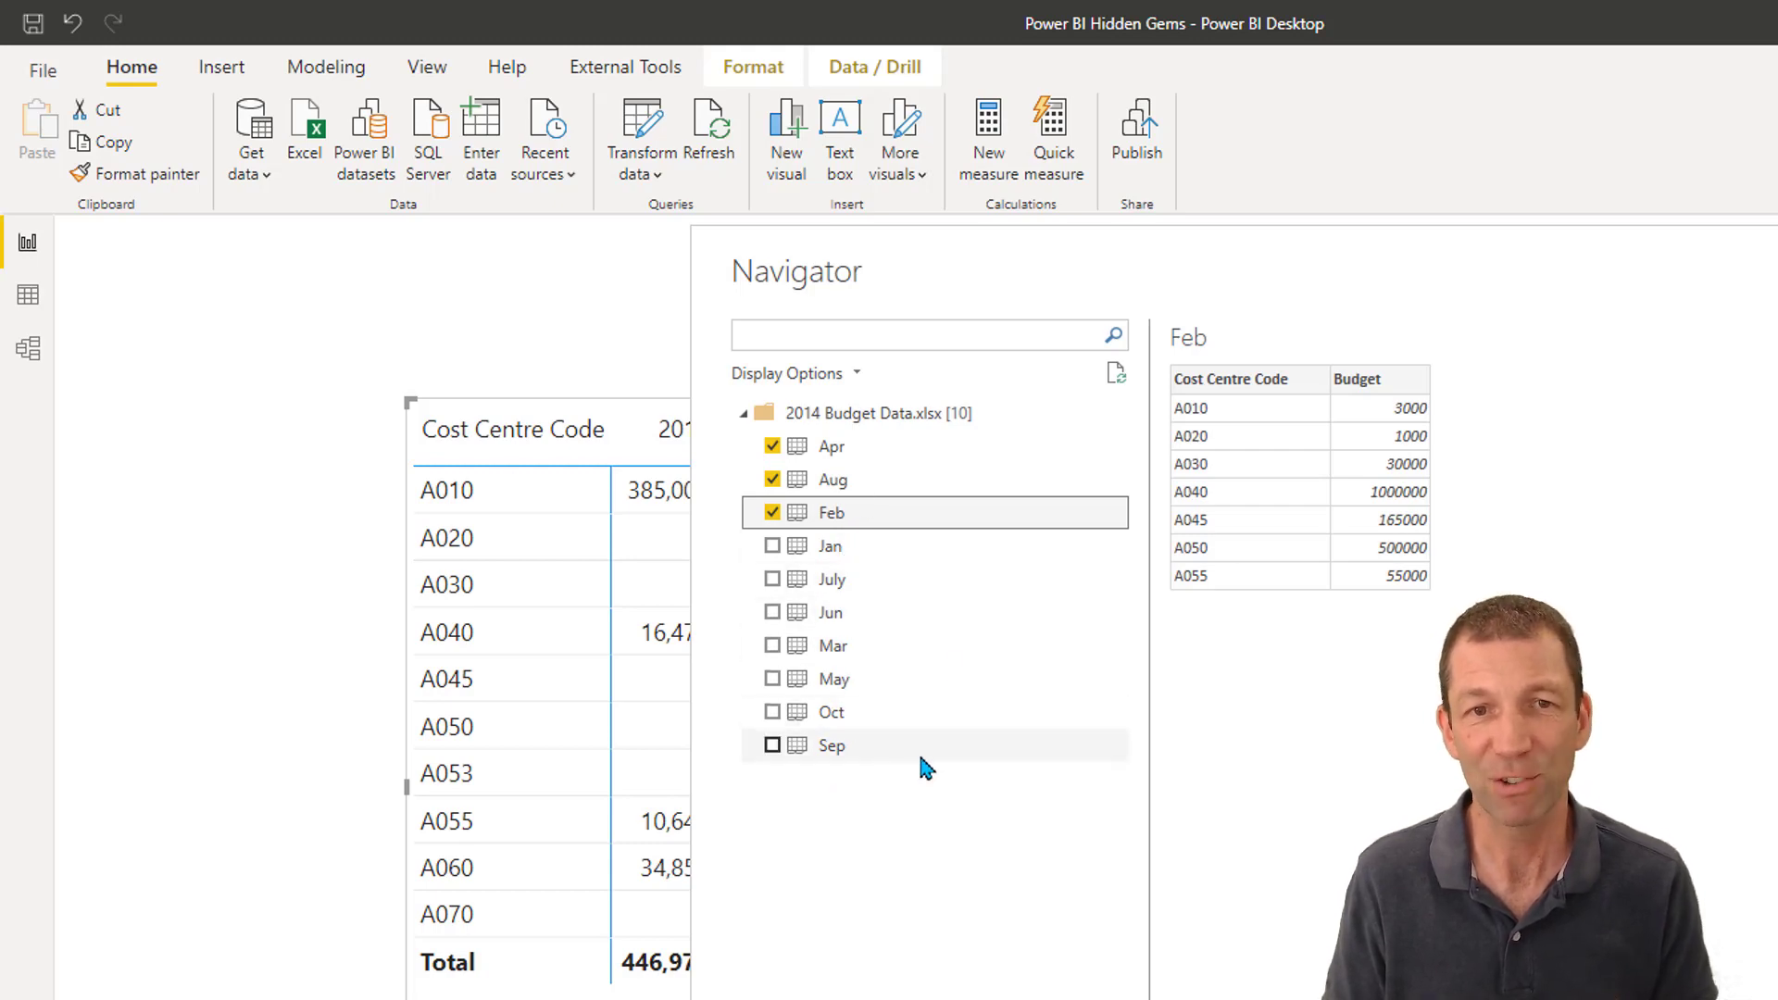
click(772, 512)
click(785, 479)
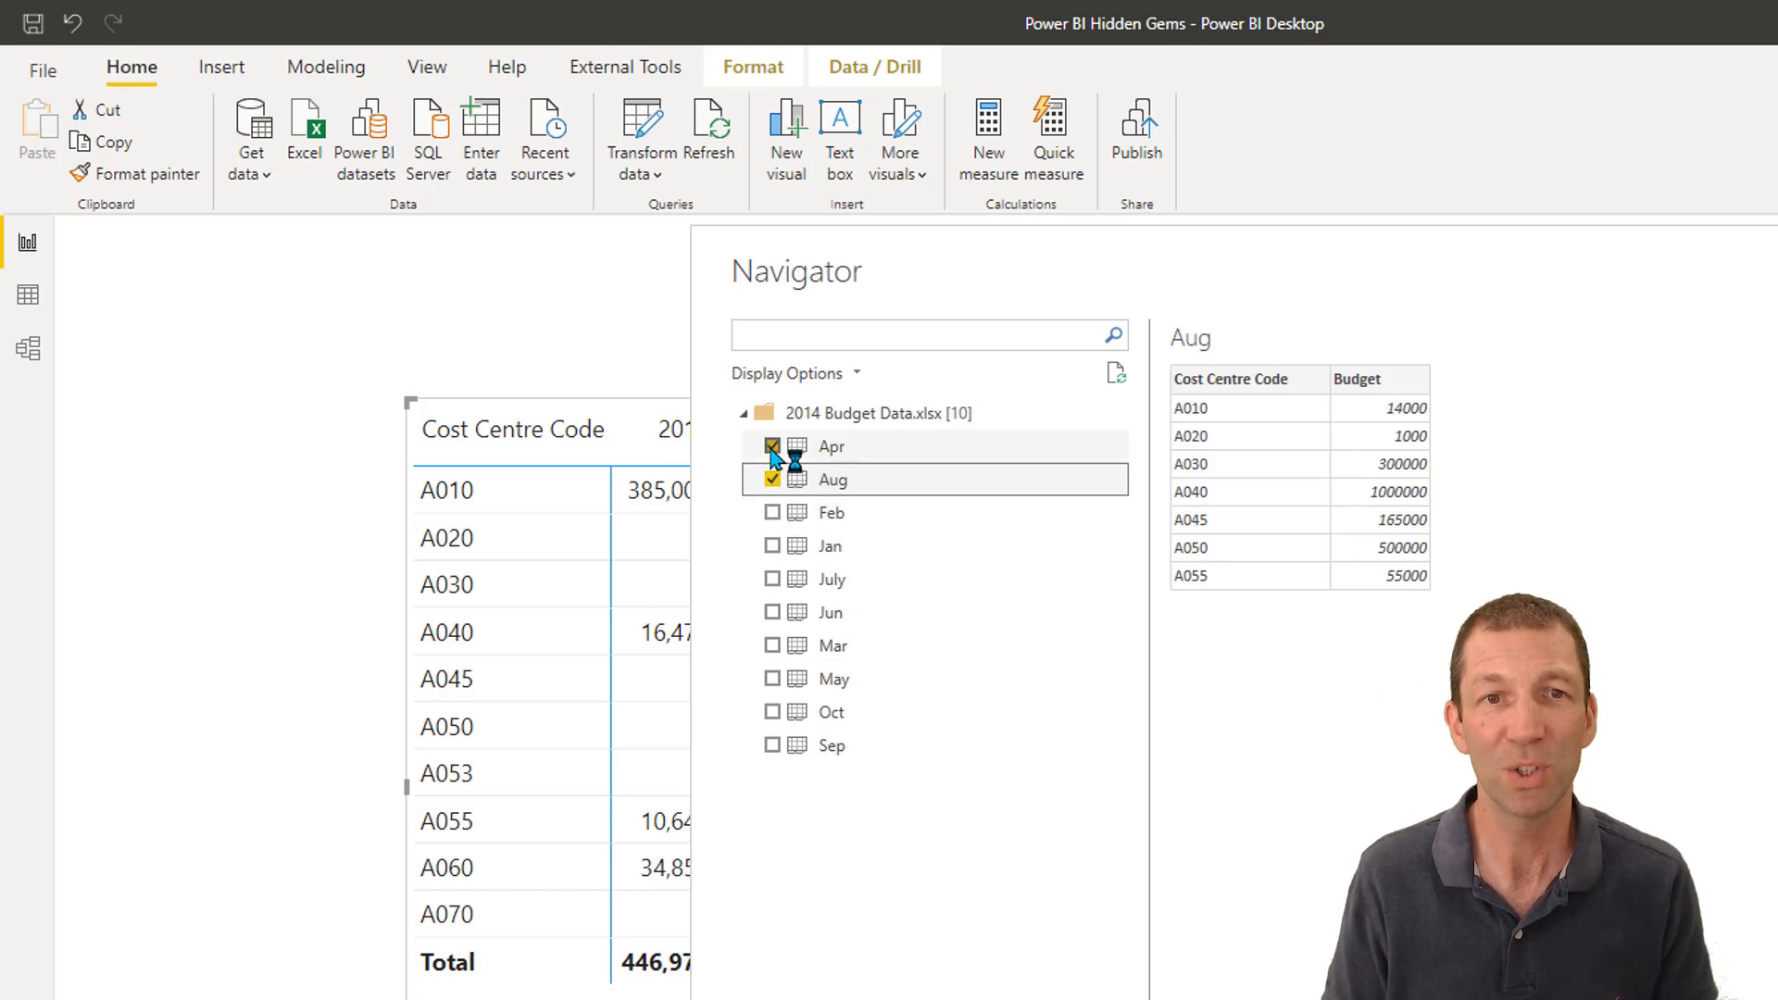
click(773, 446)
click(785, 480)
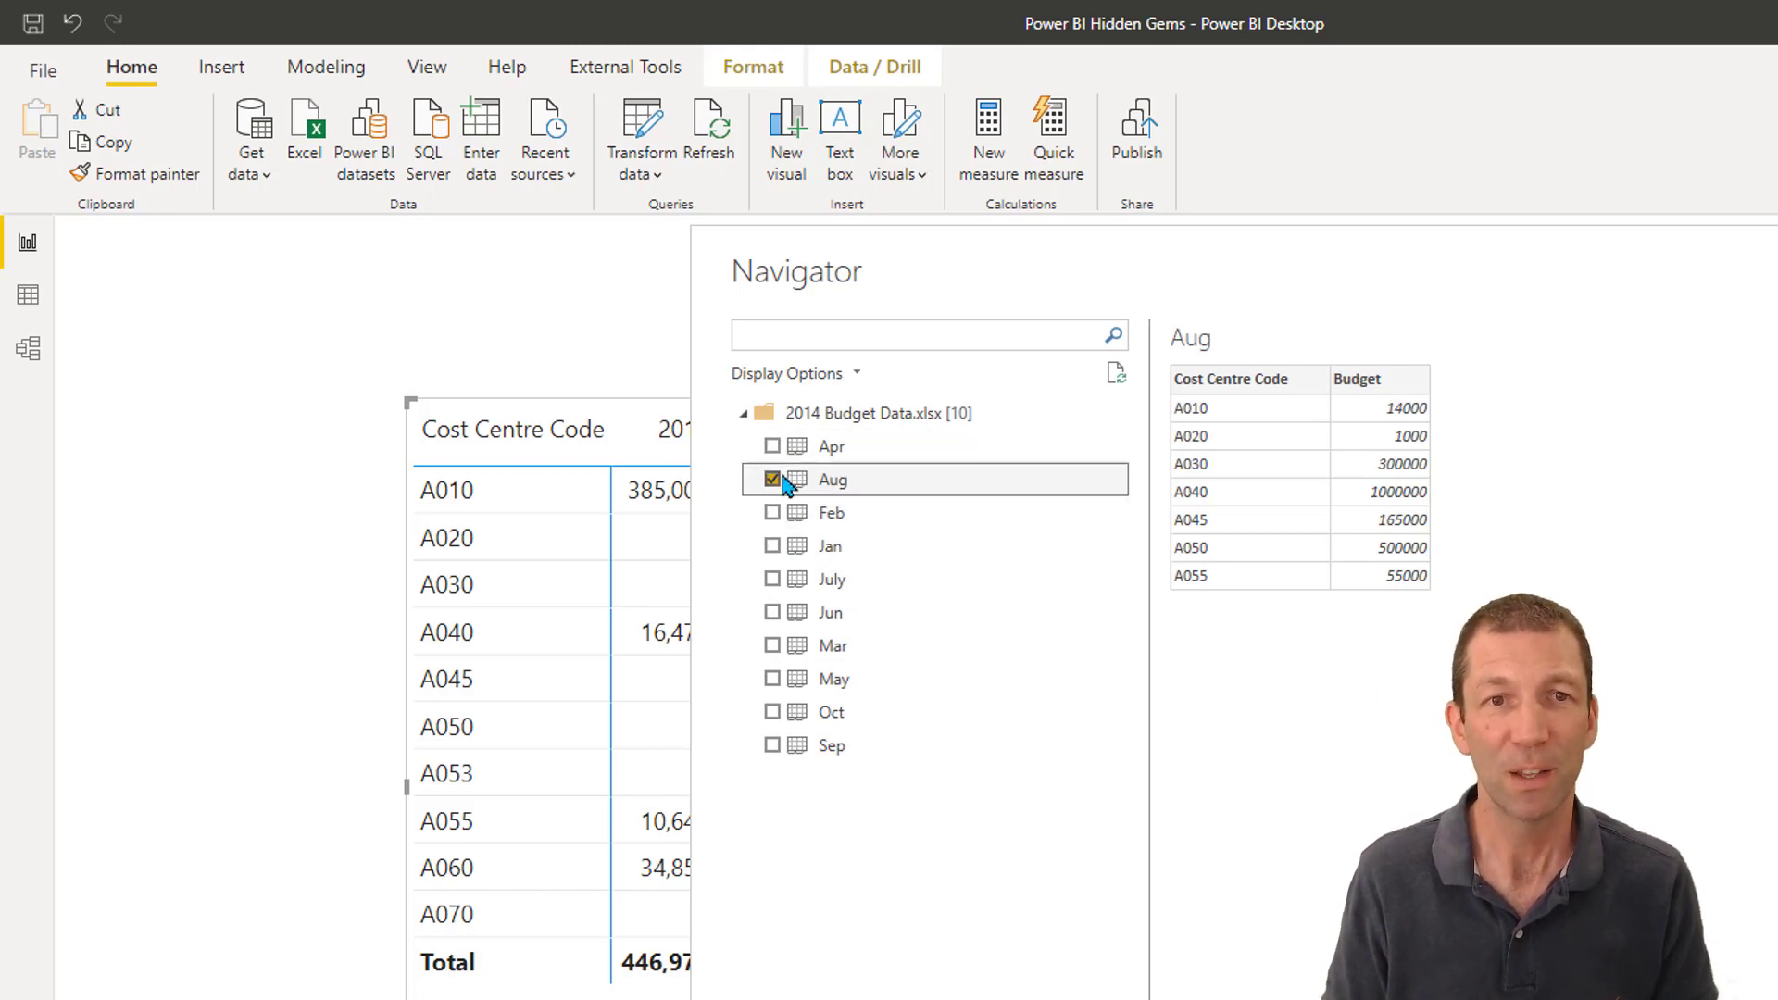
click(772, 479)
right_click(822, 419)
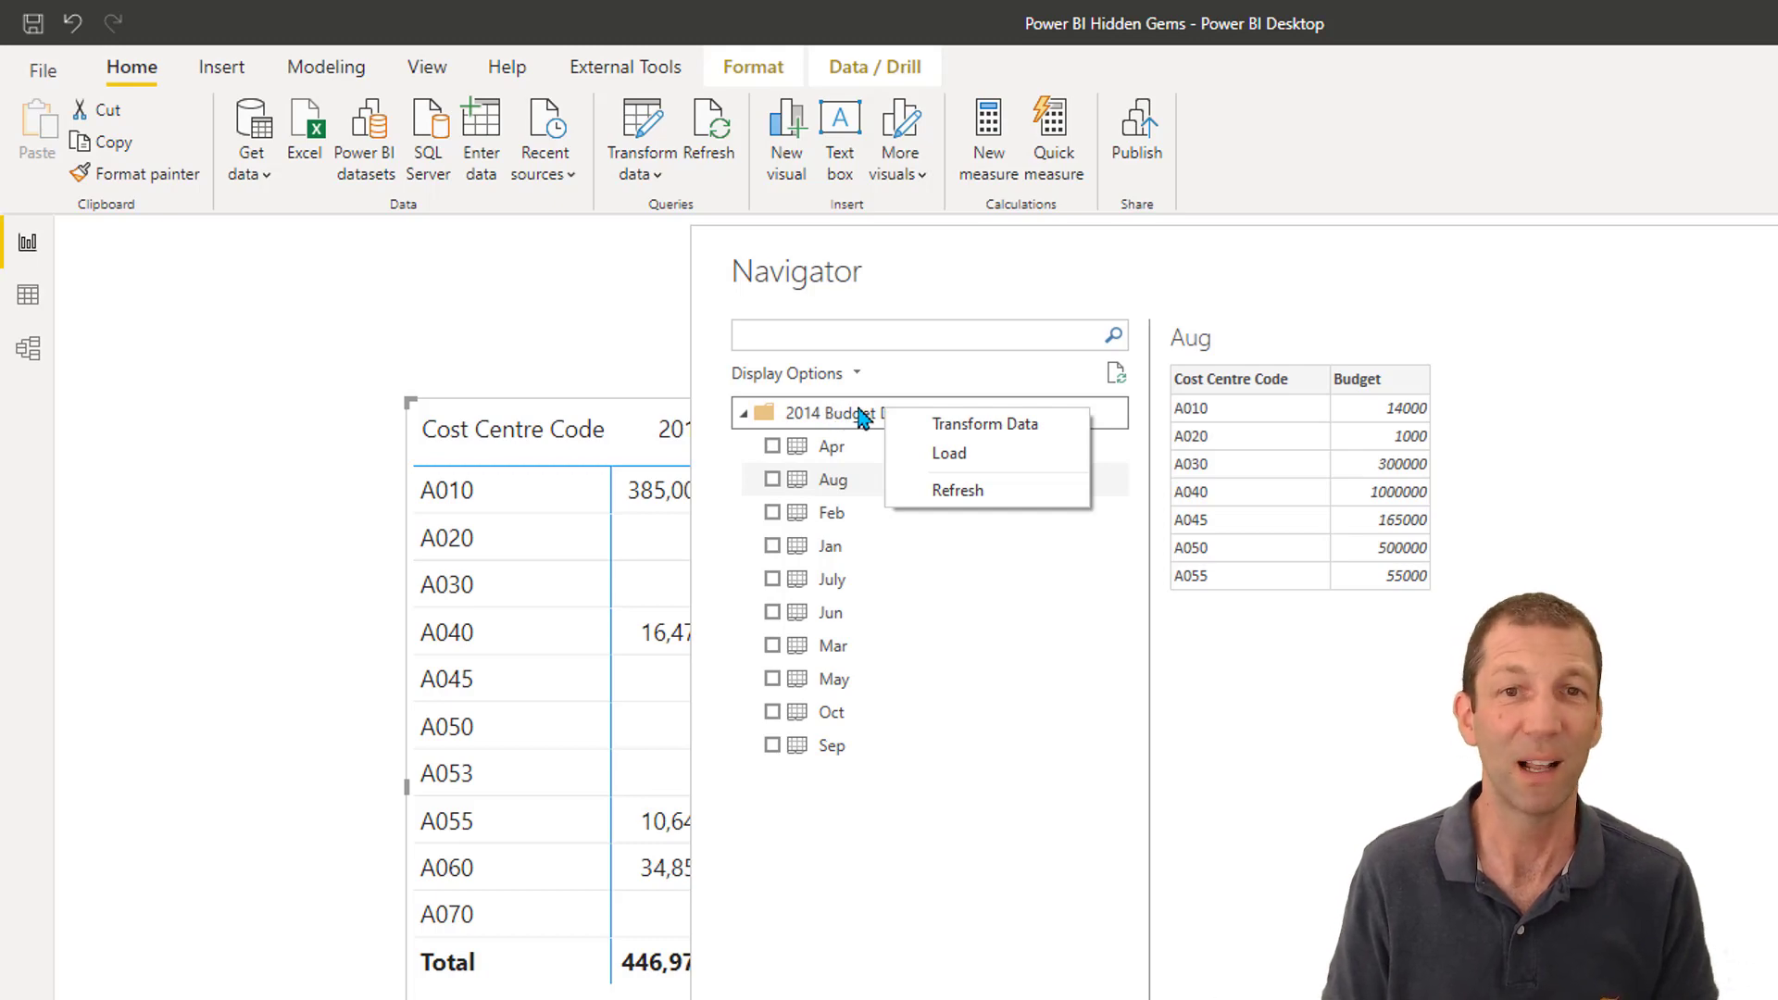
click(1004, 426)
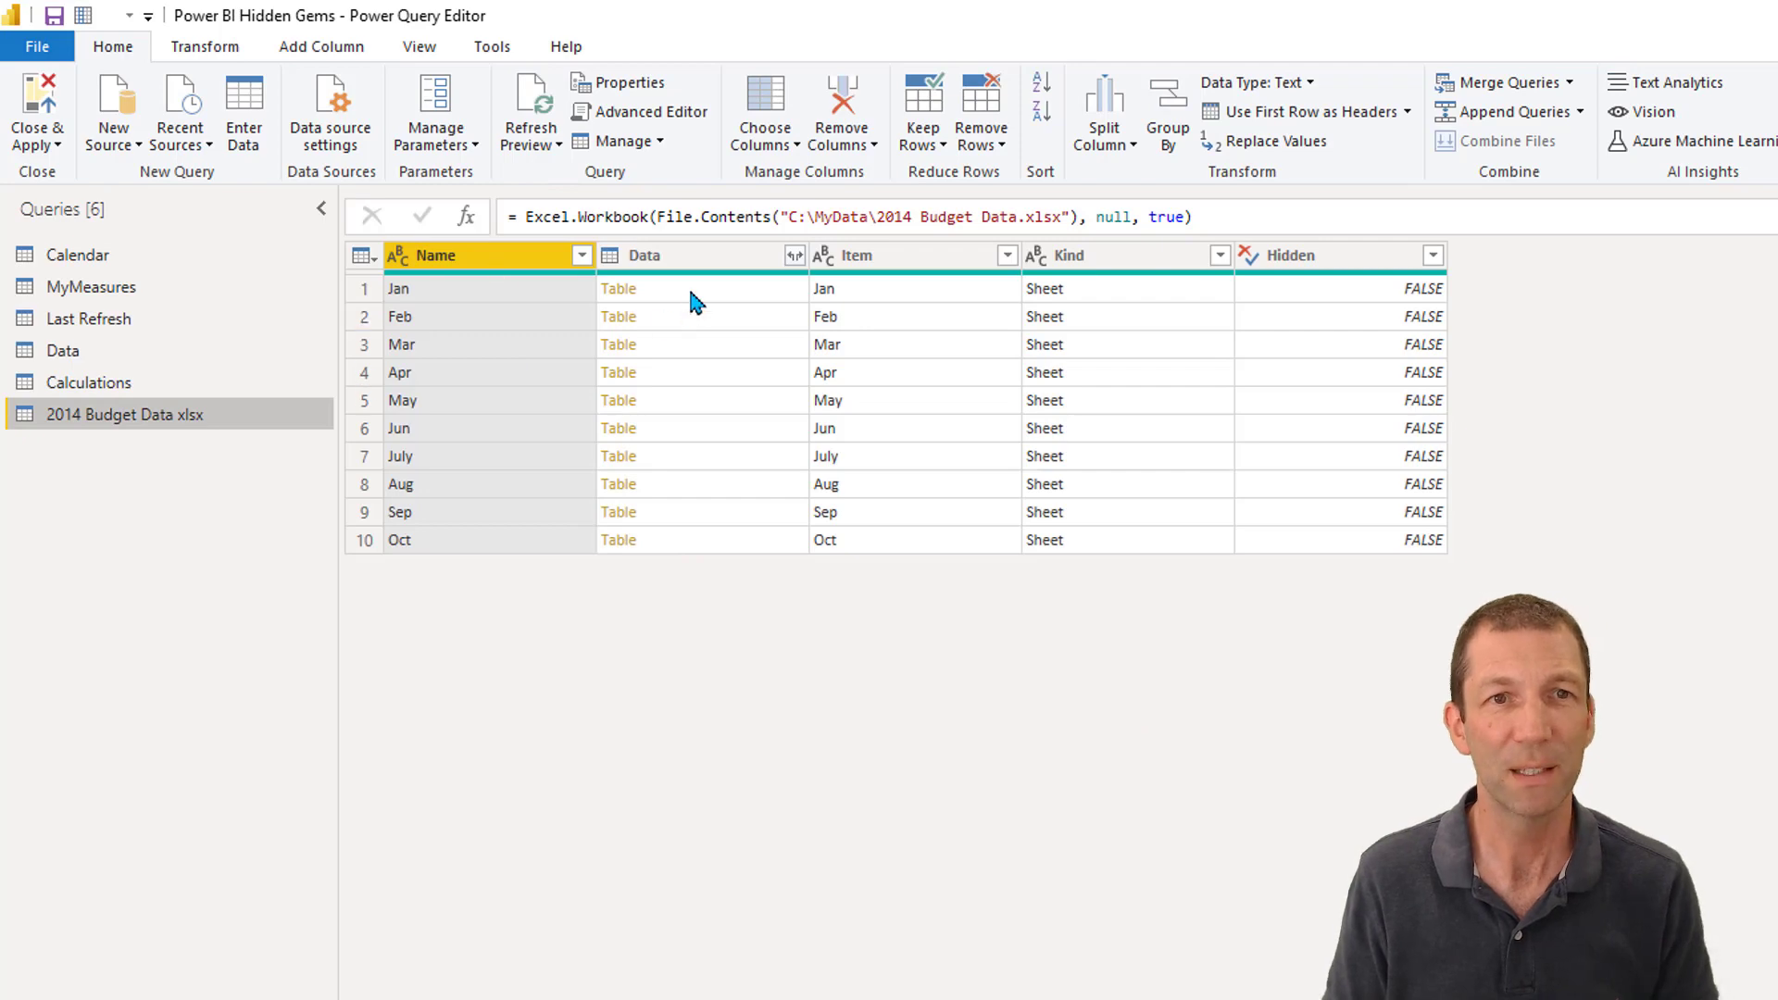
- Remove every column except Name and Data
ctrl+click(722, 259)
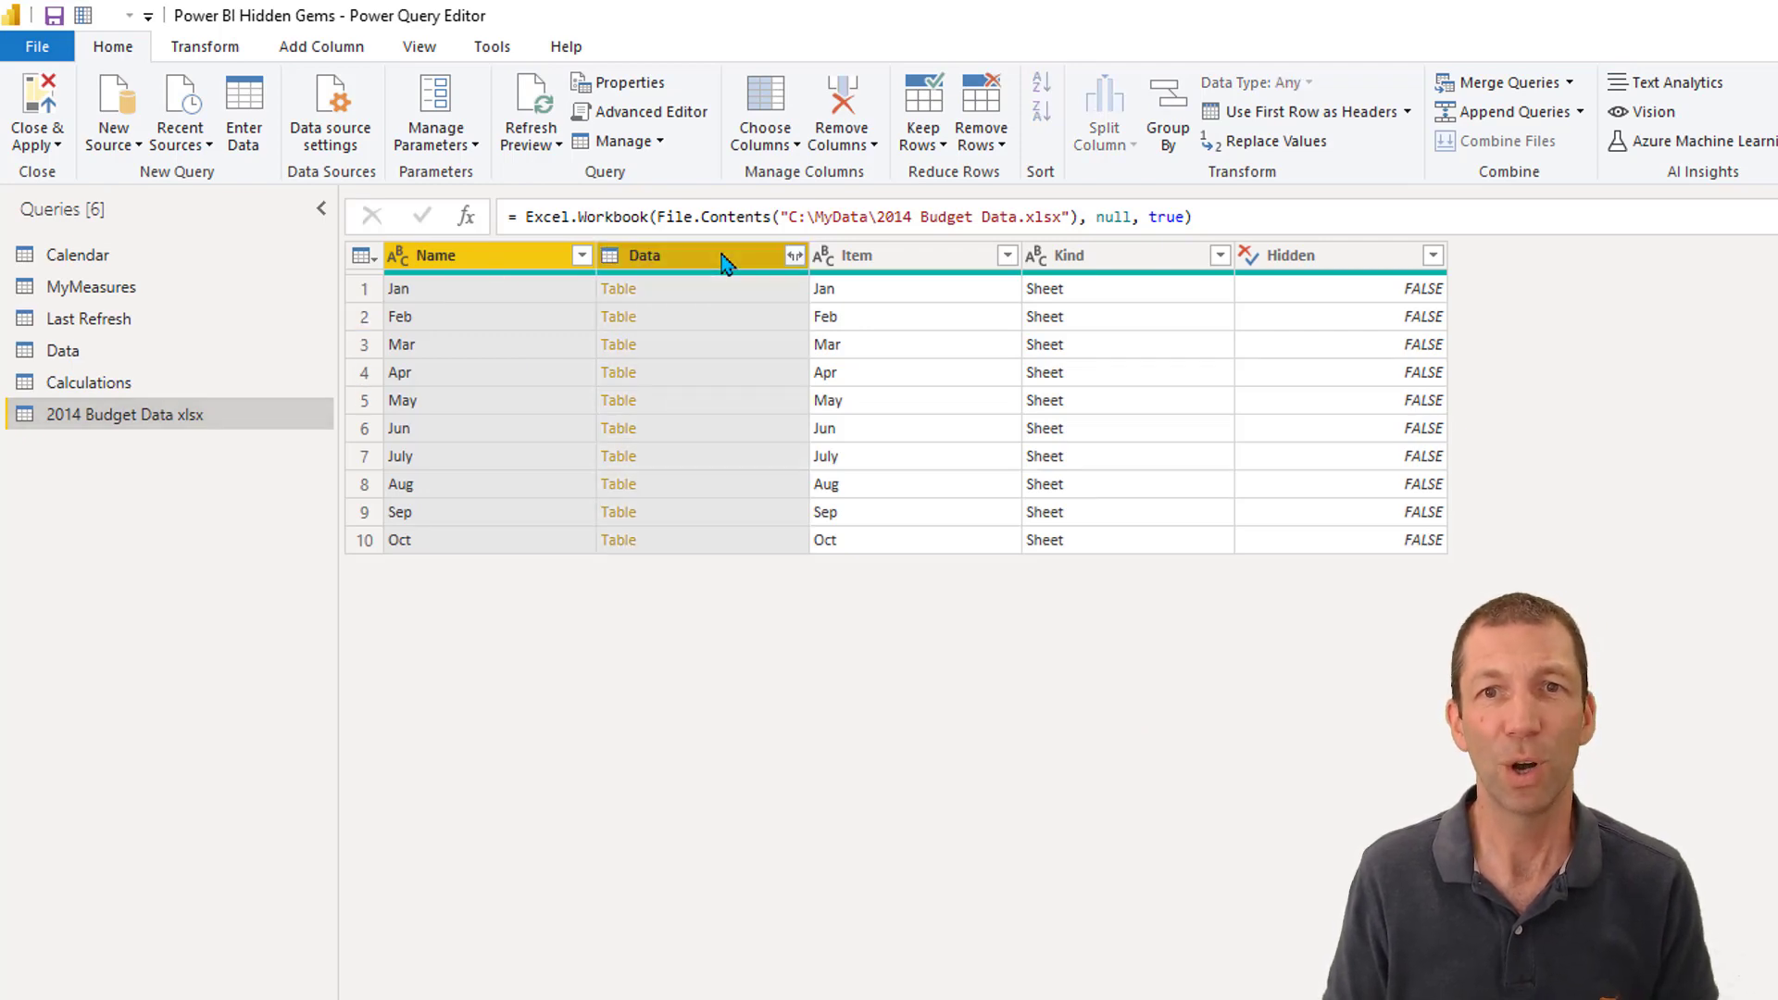
right_click(723, 264)
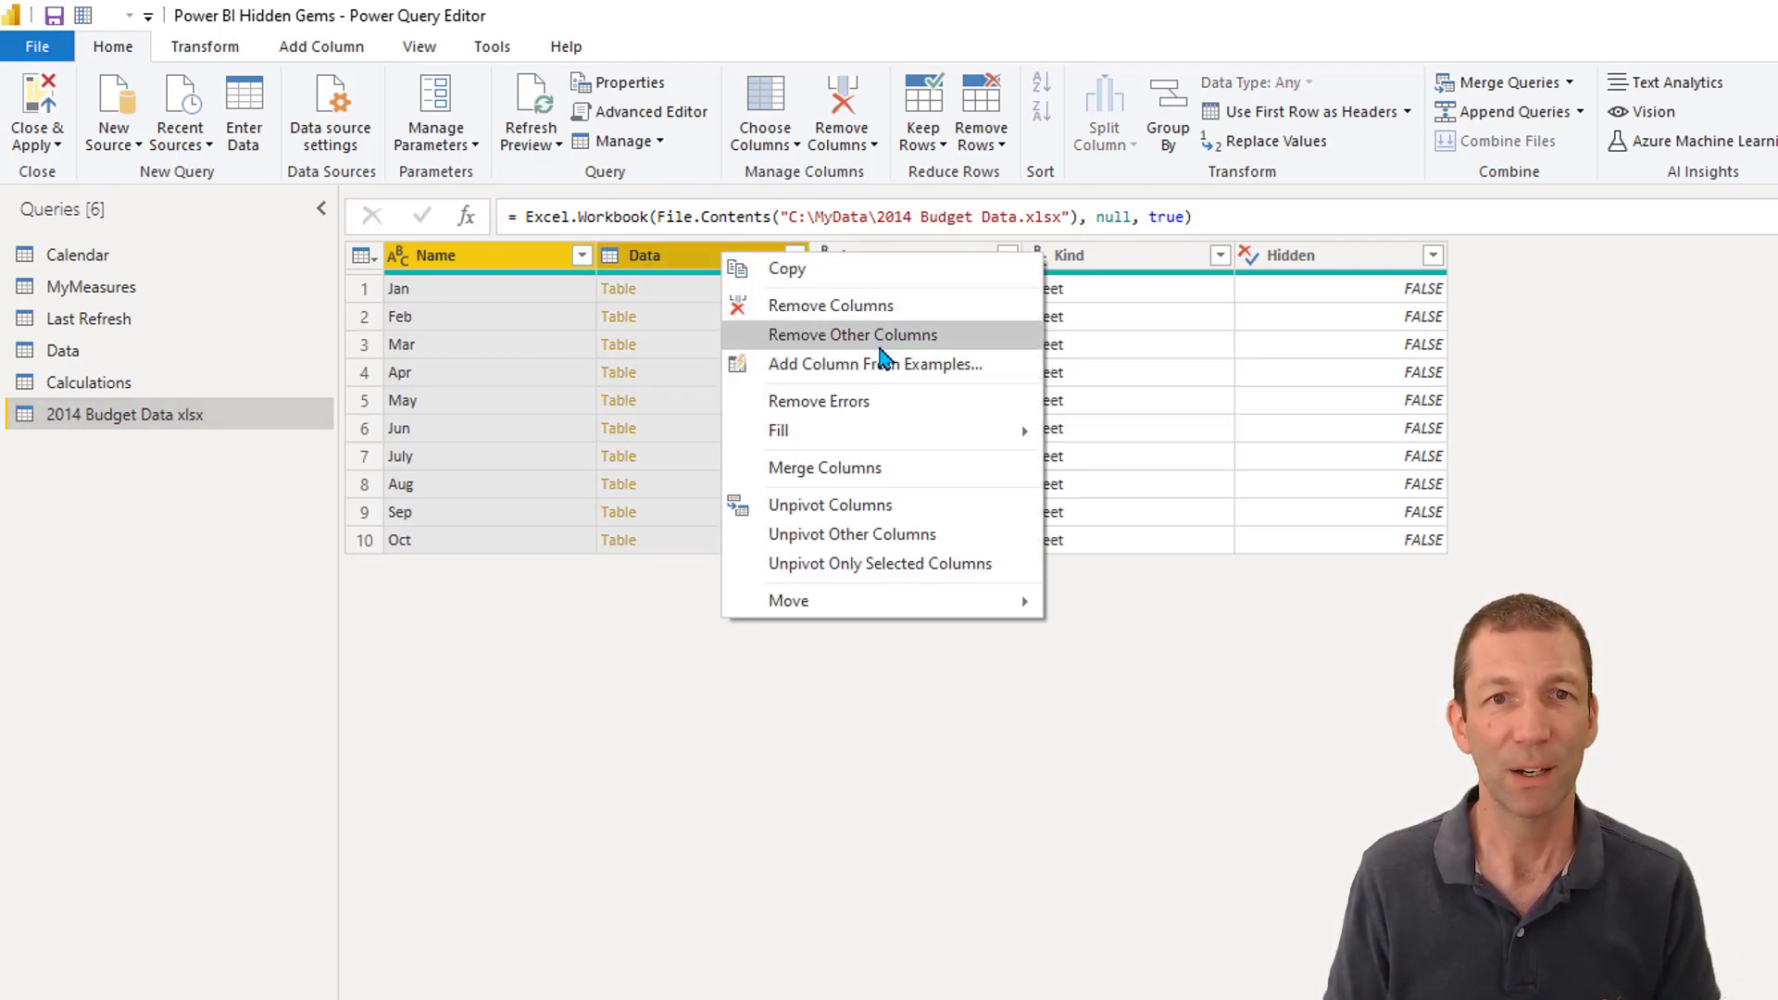
click(761, 335)
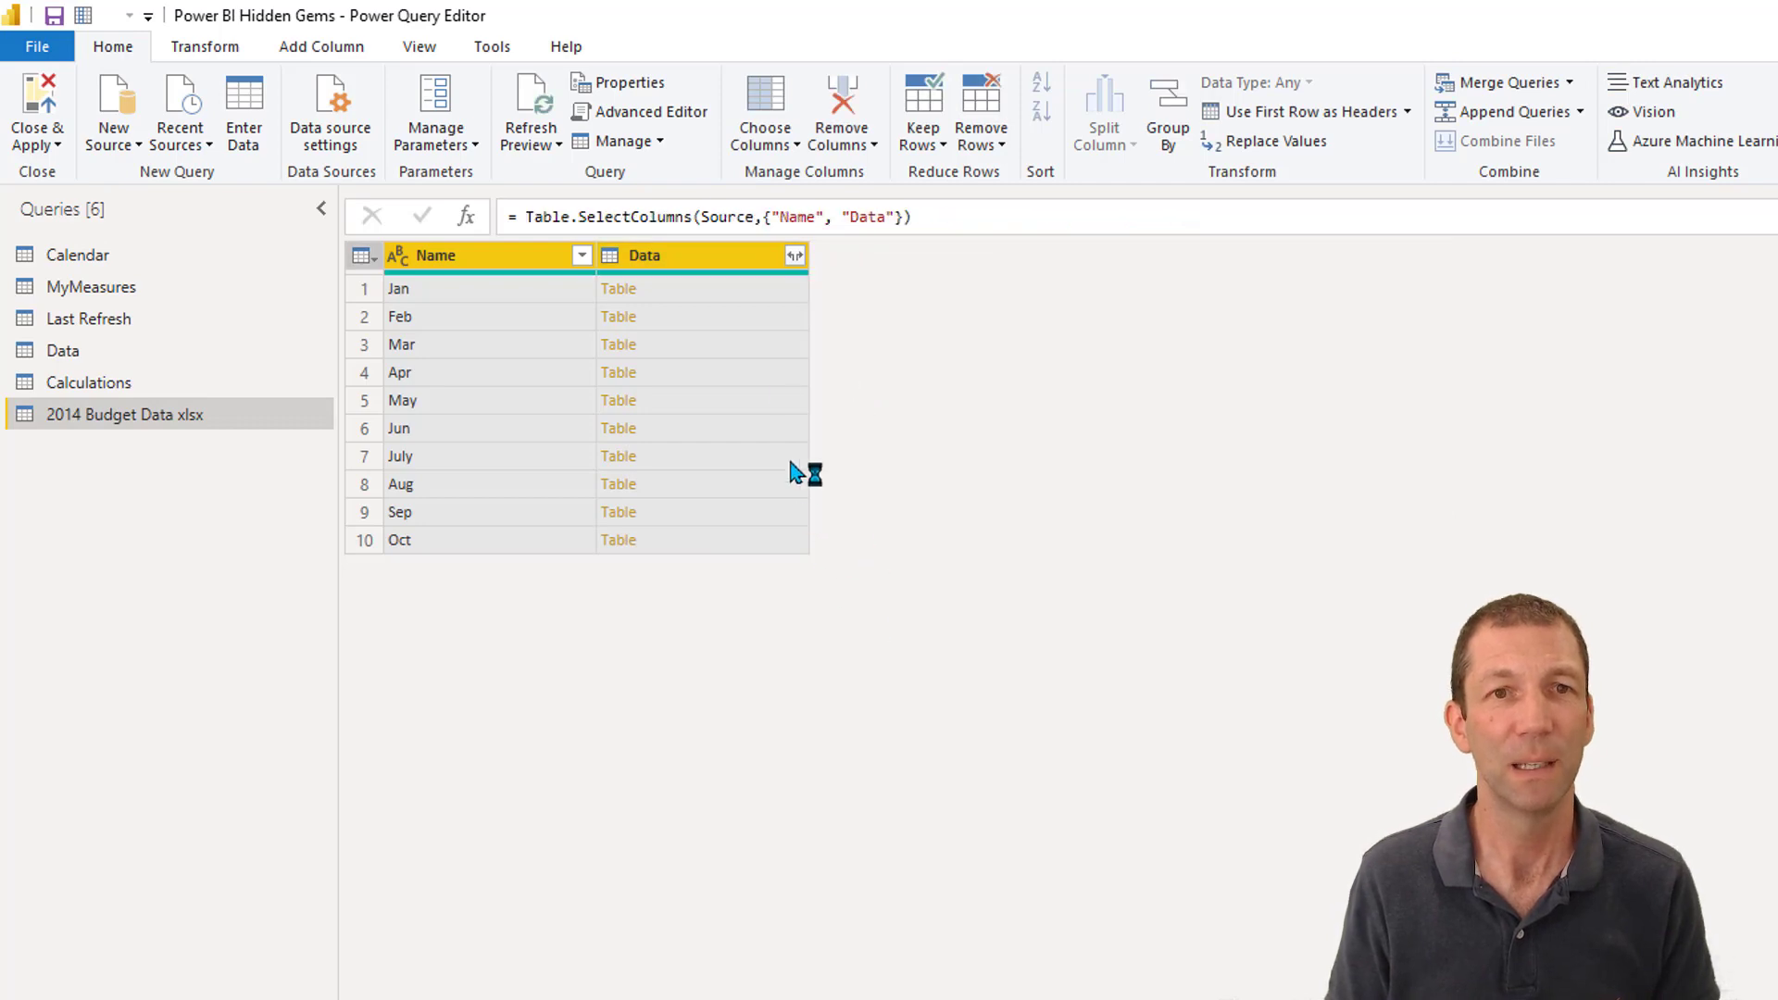
- Expand the Data tables into Column1 and Column2 without the Data prefix
click(796, 256)
click(475, 534)
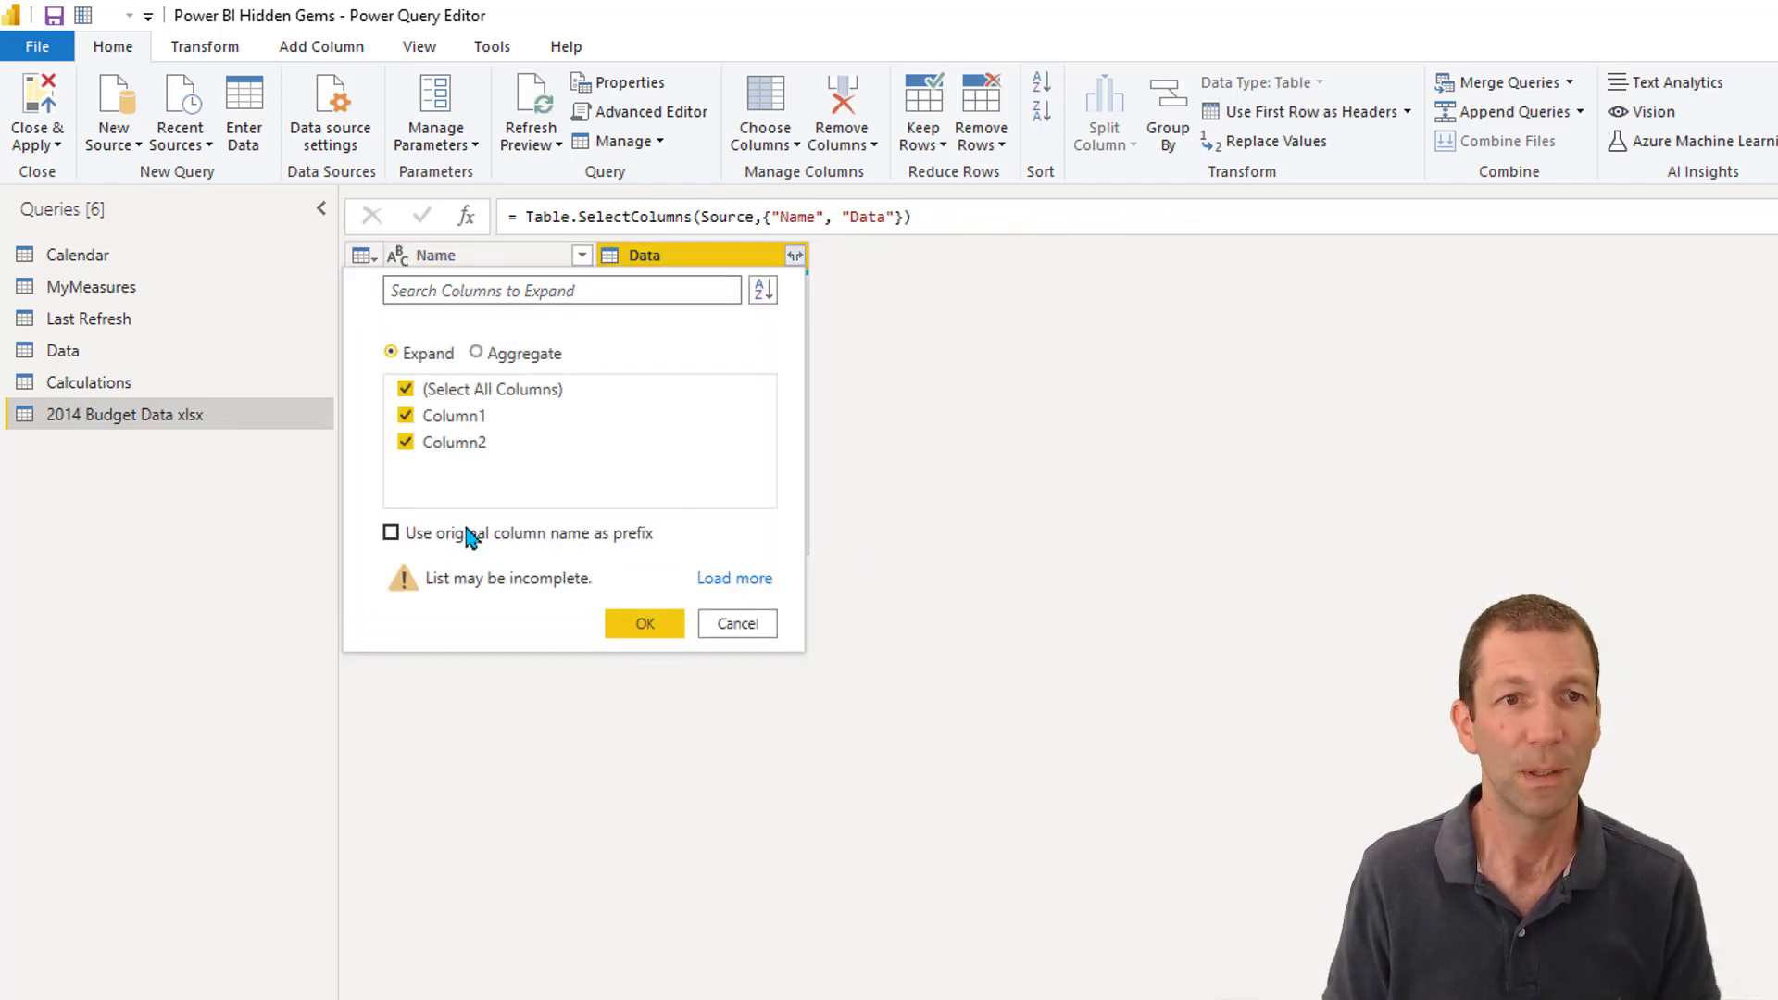
click(645, 623)
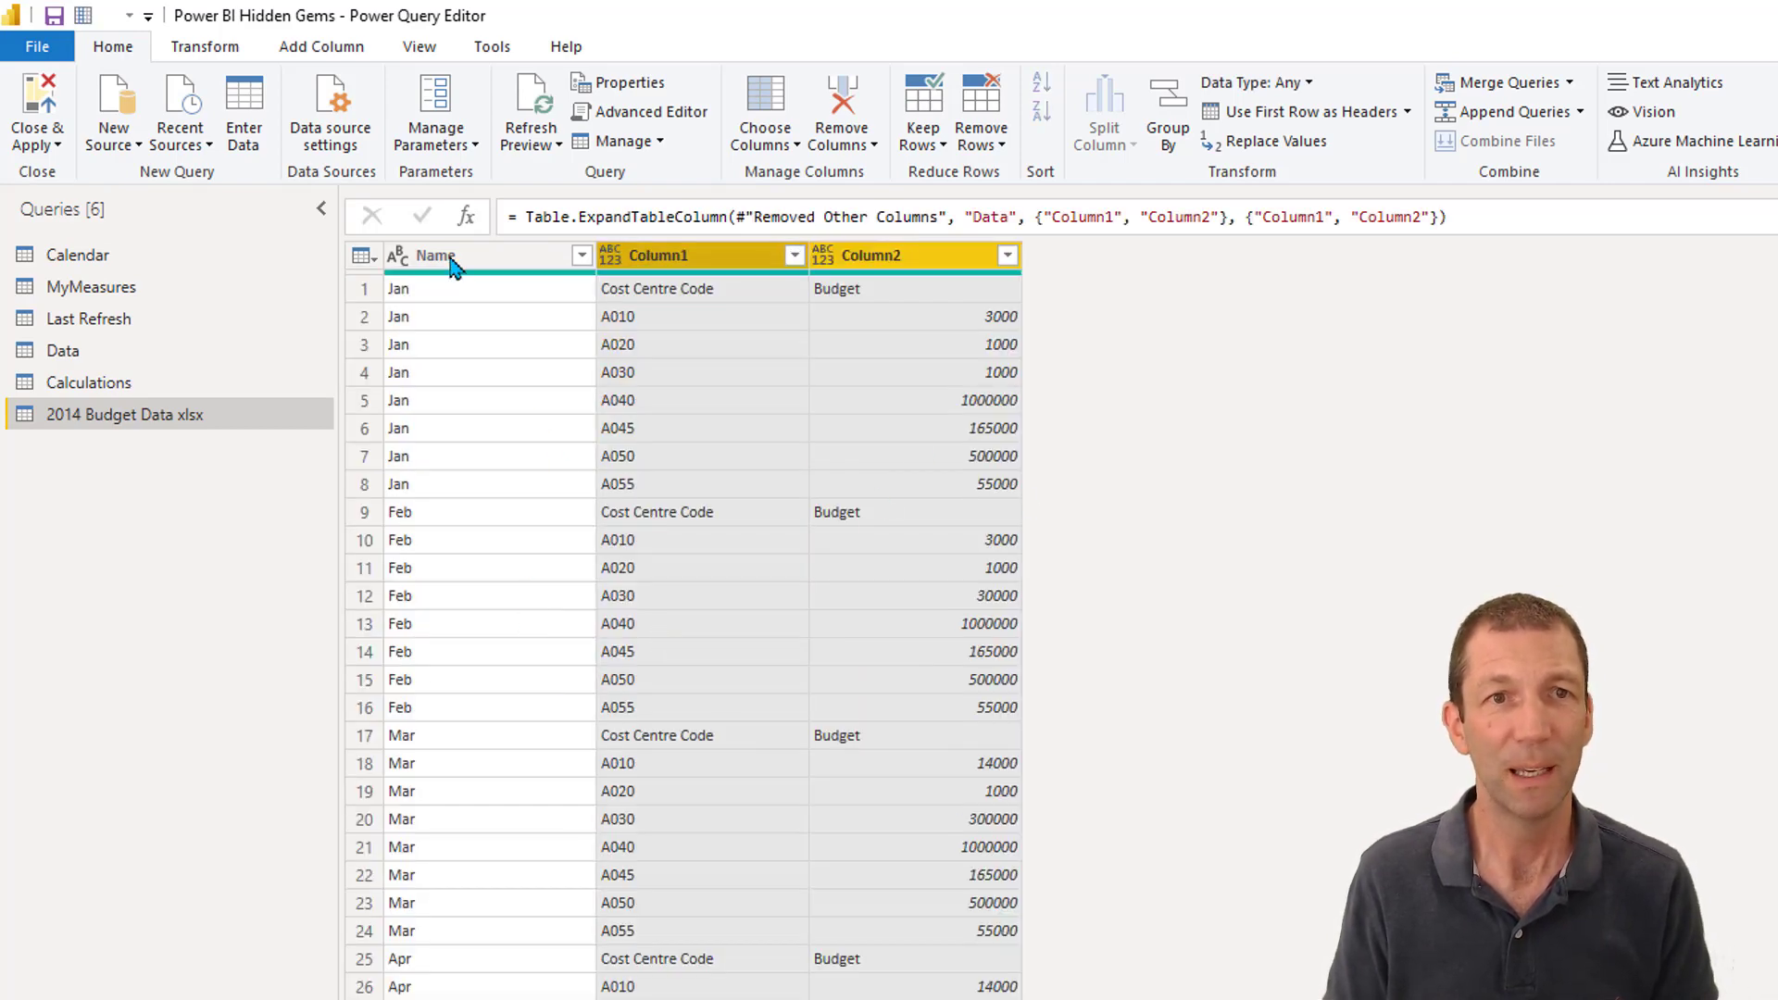
click(481, 263)
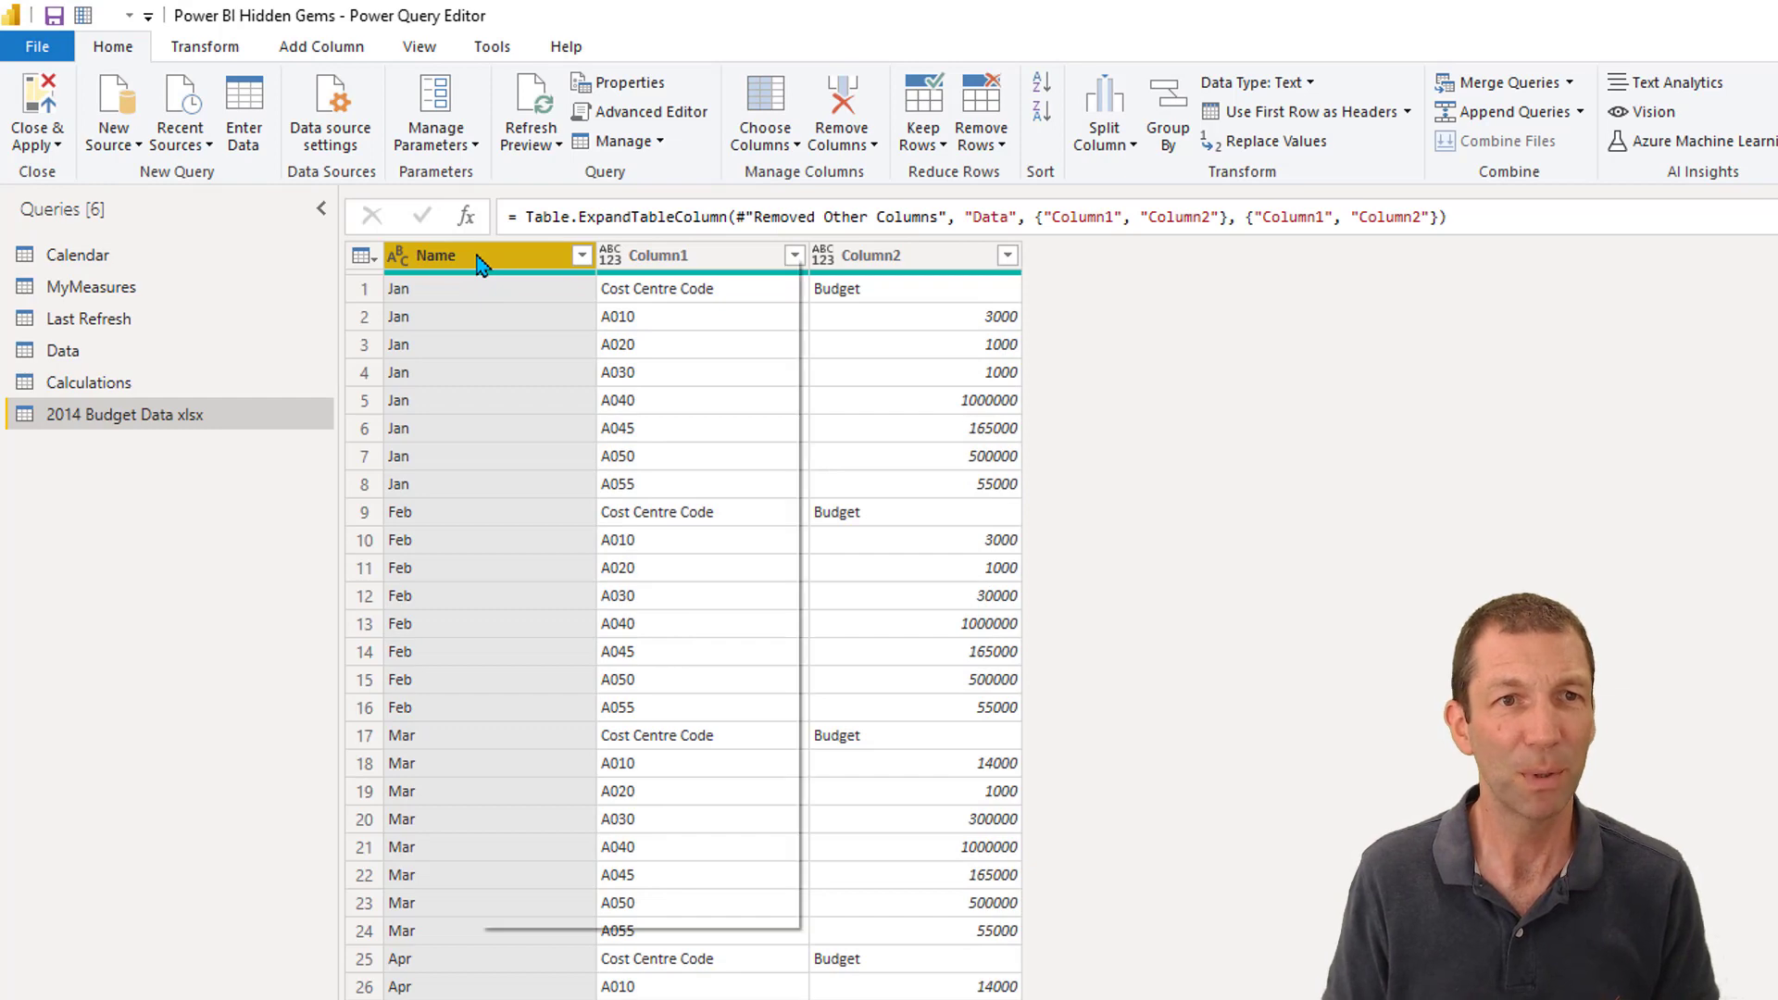
right_click(481, 264)
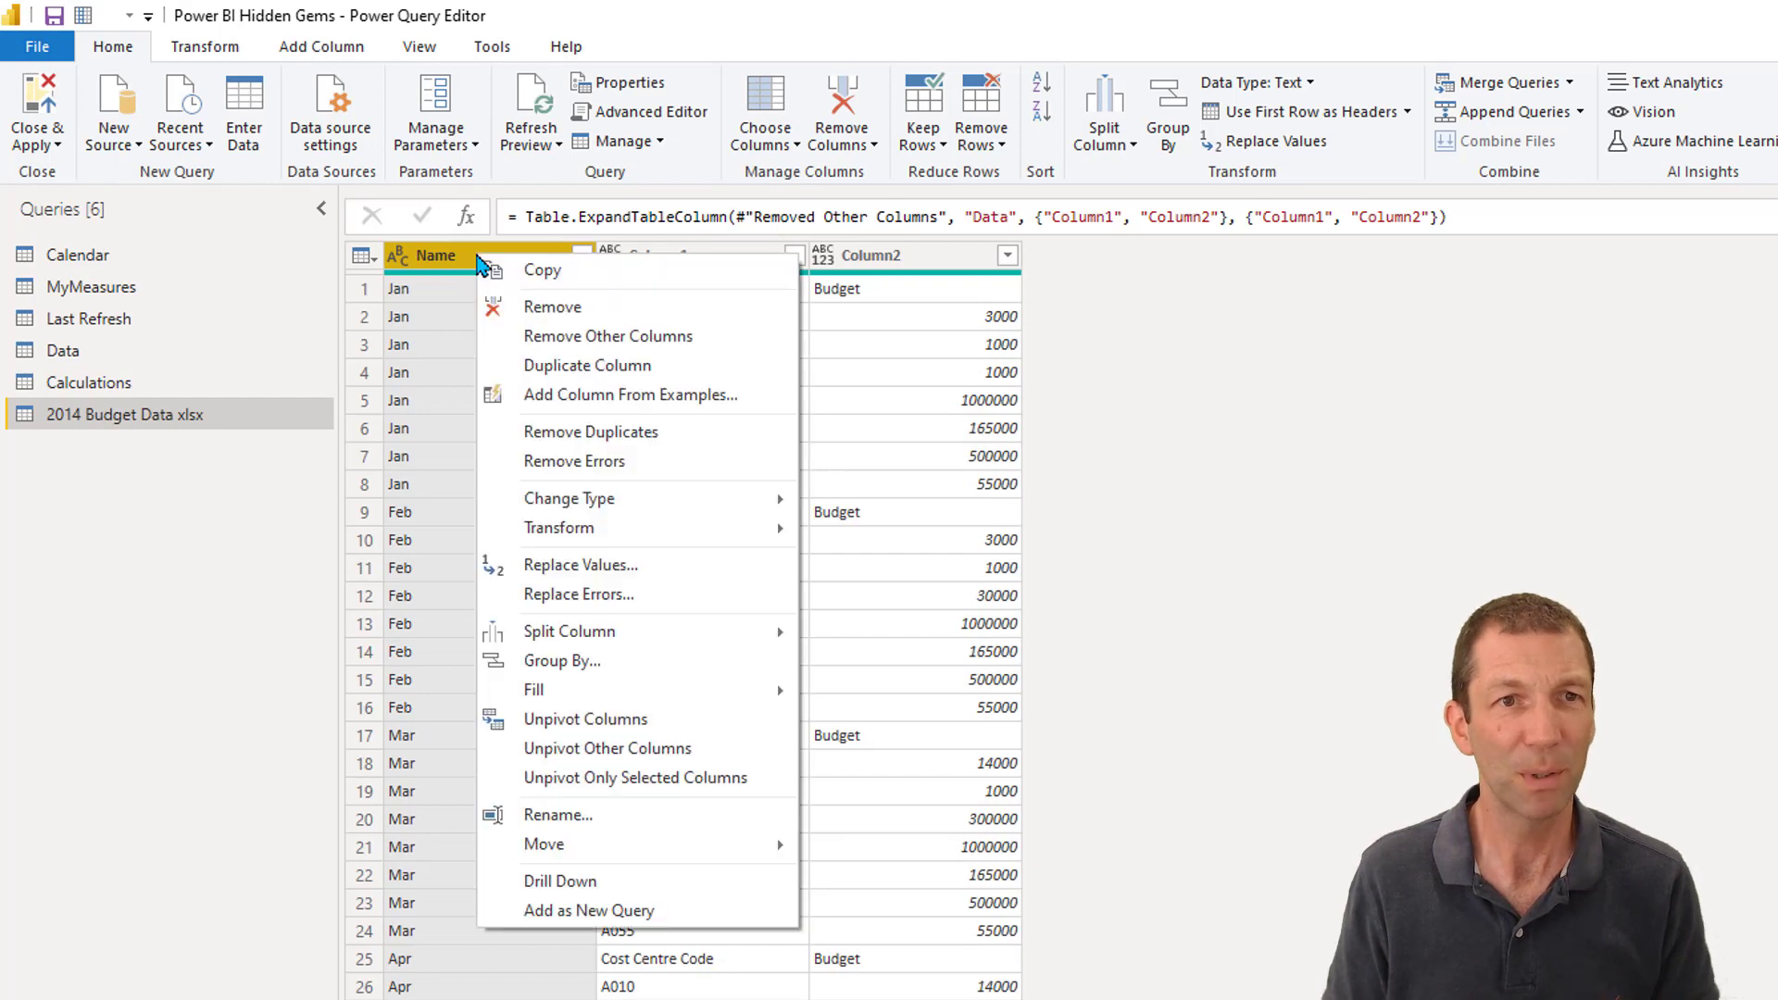
- Build a column from examples with '01 Jan 2014' as the first value and name it Date
click(602, 395)
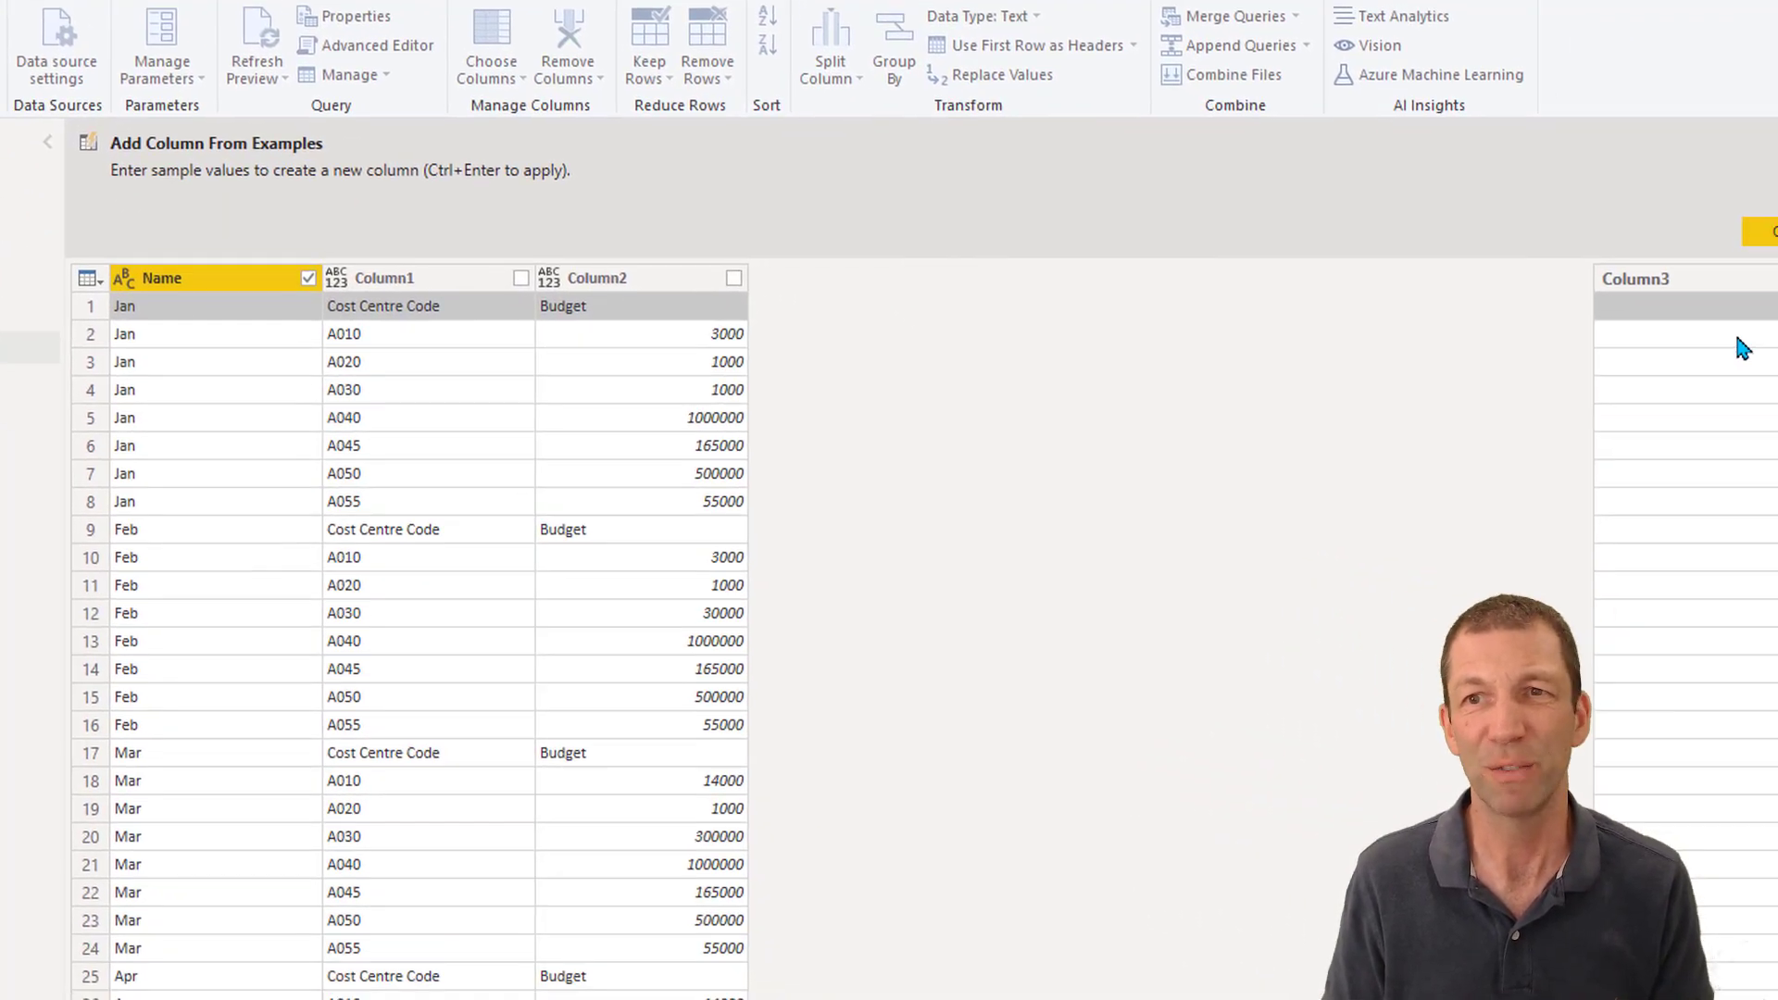
text(01 Jan 2014)
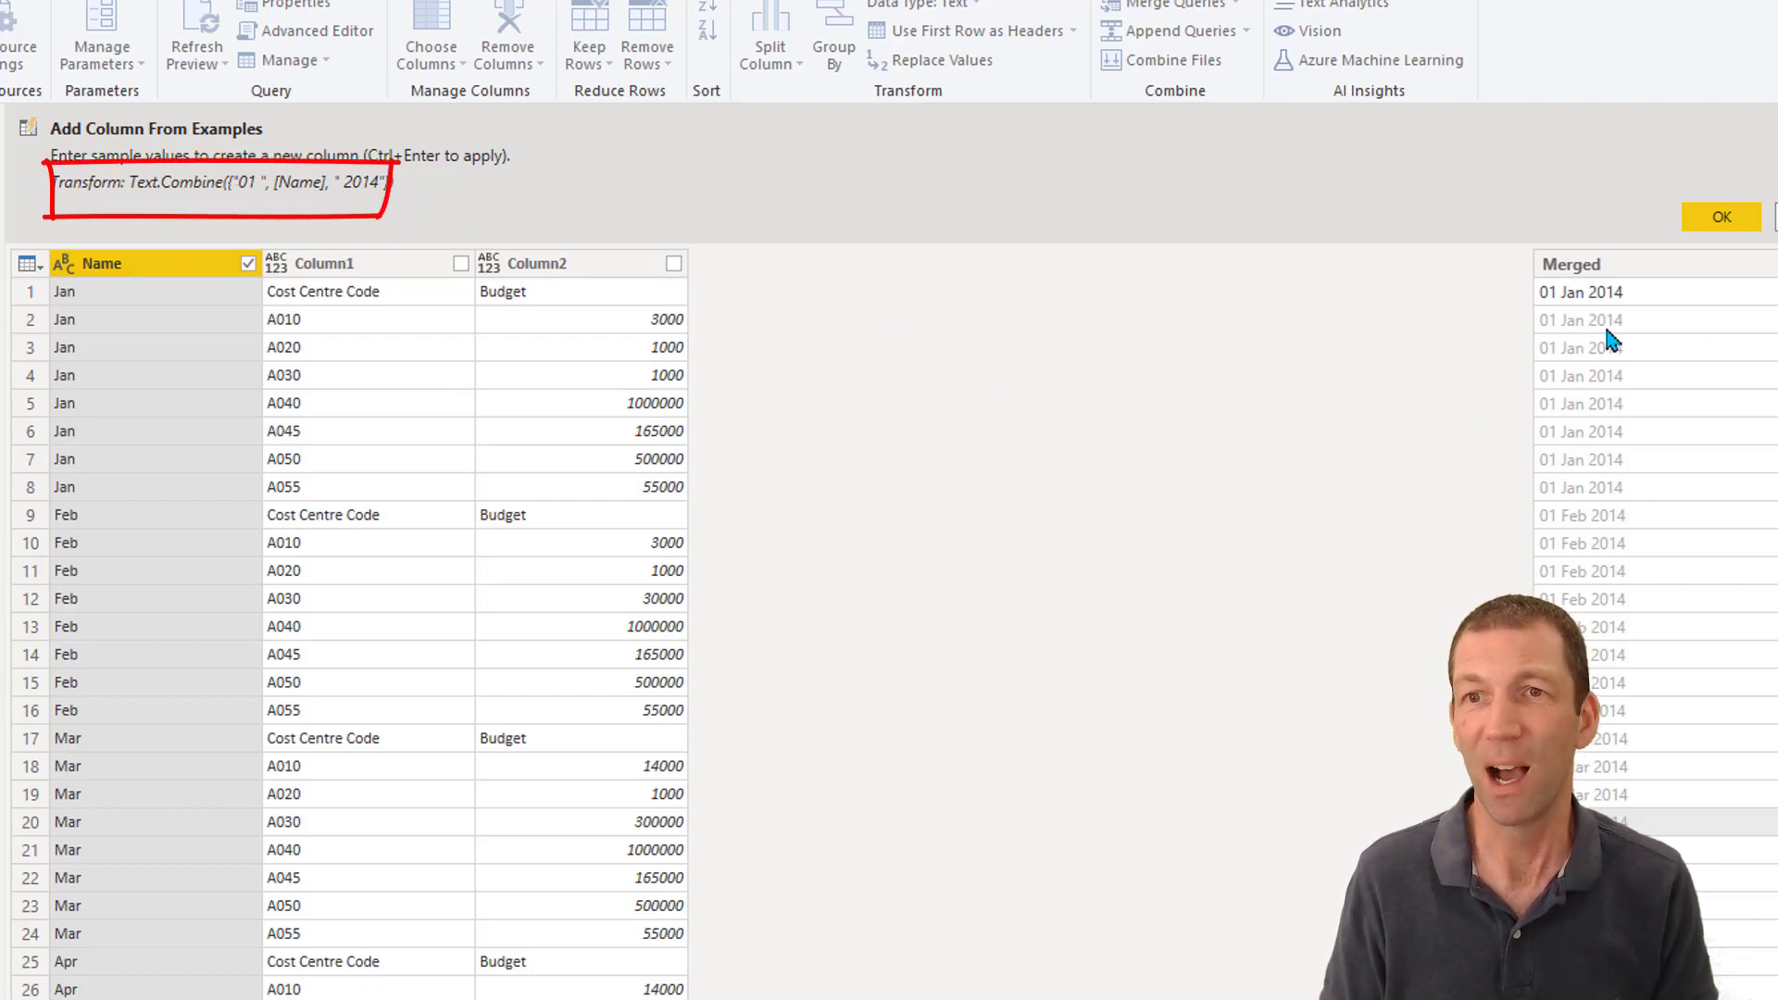
double_click(1616, 268)
text(Date)
key(Return)
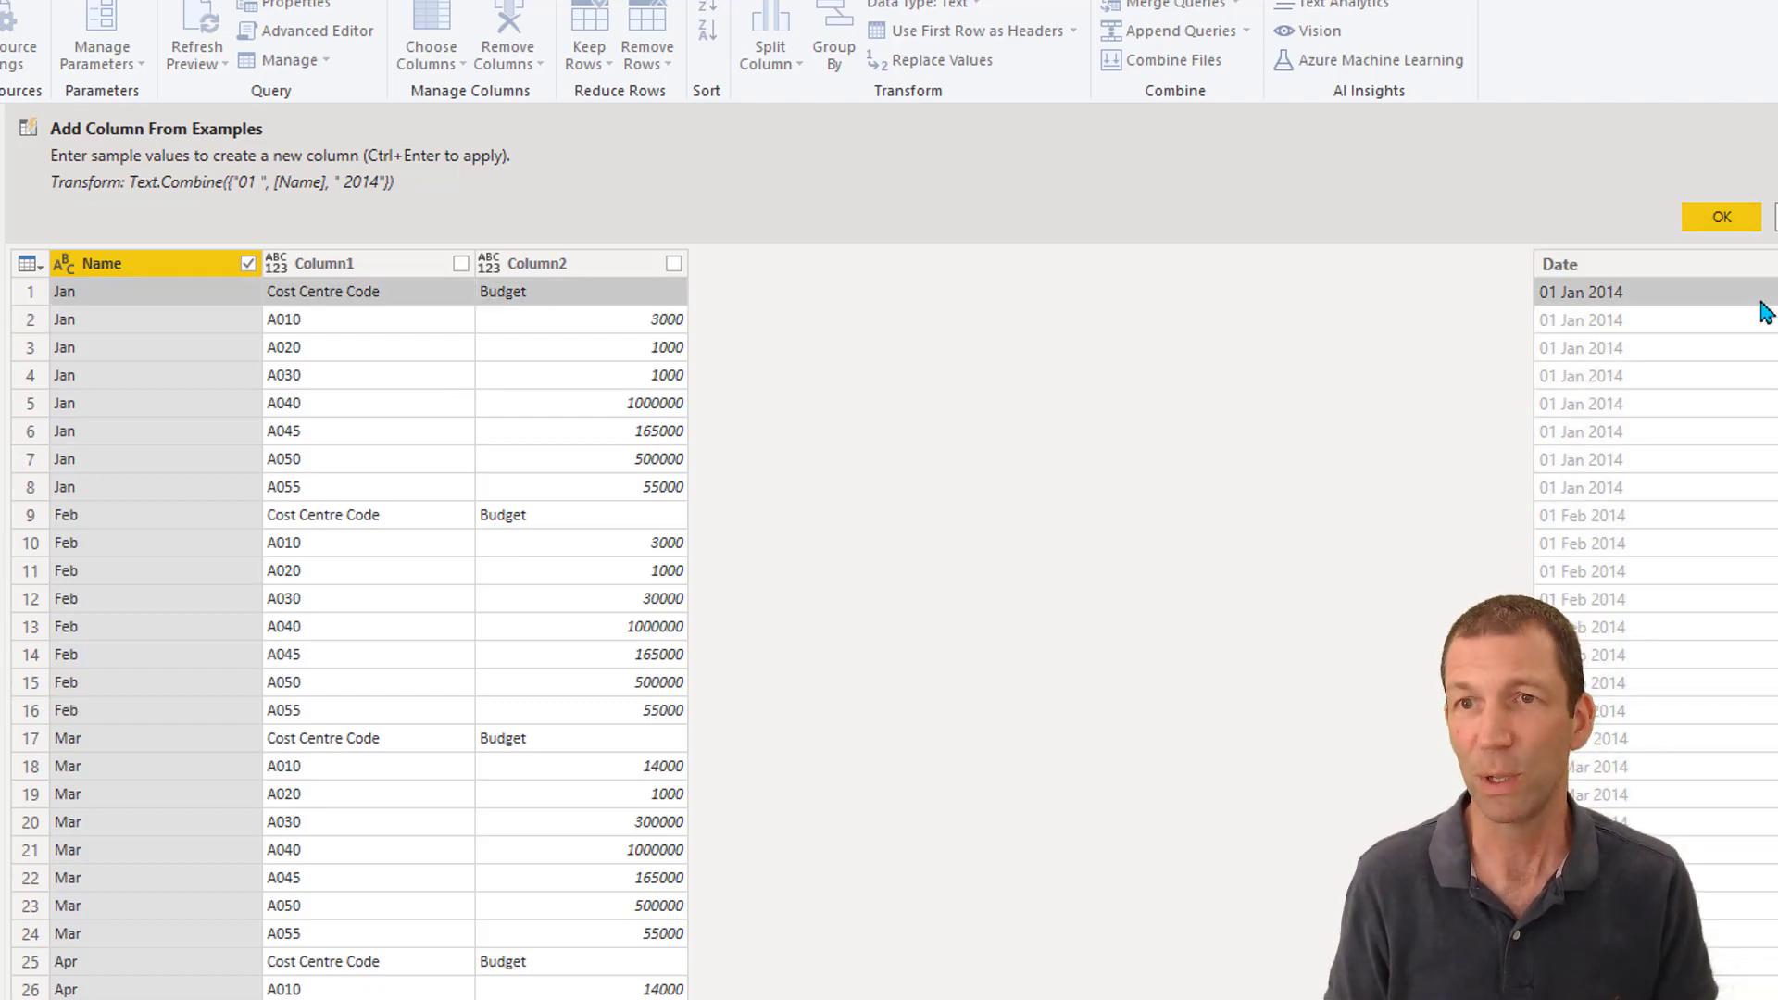
click(1725, 215)
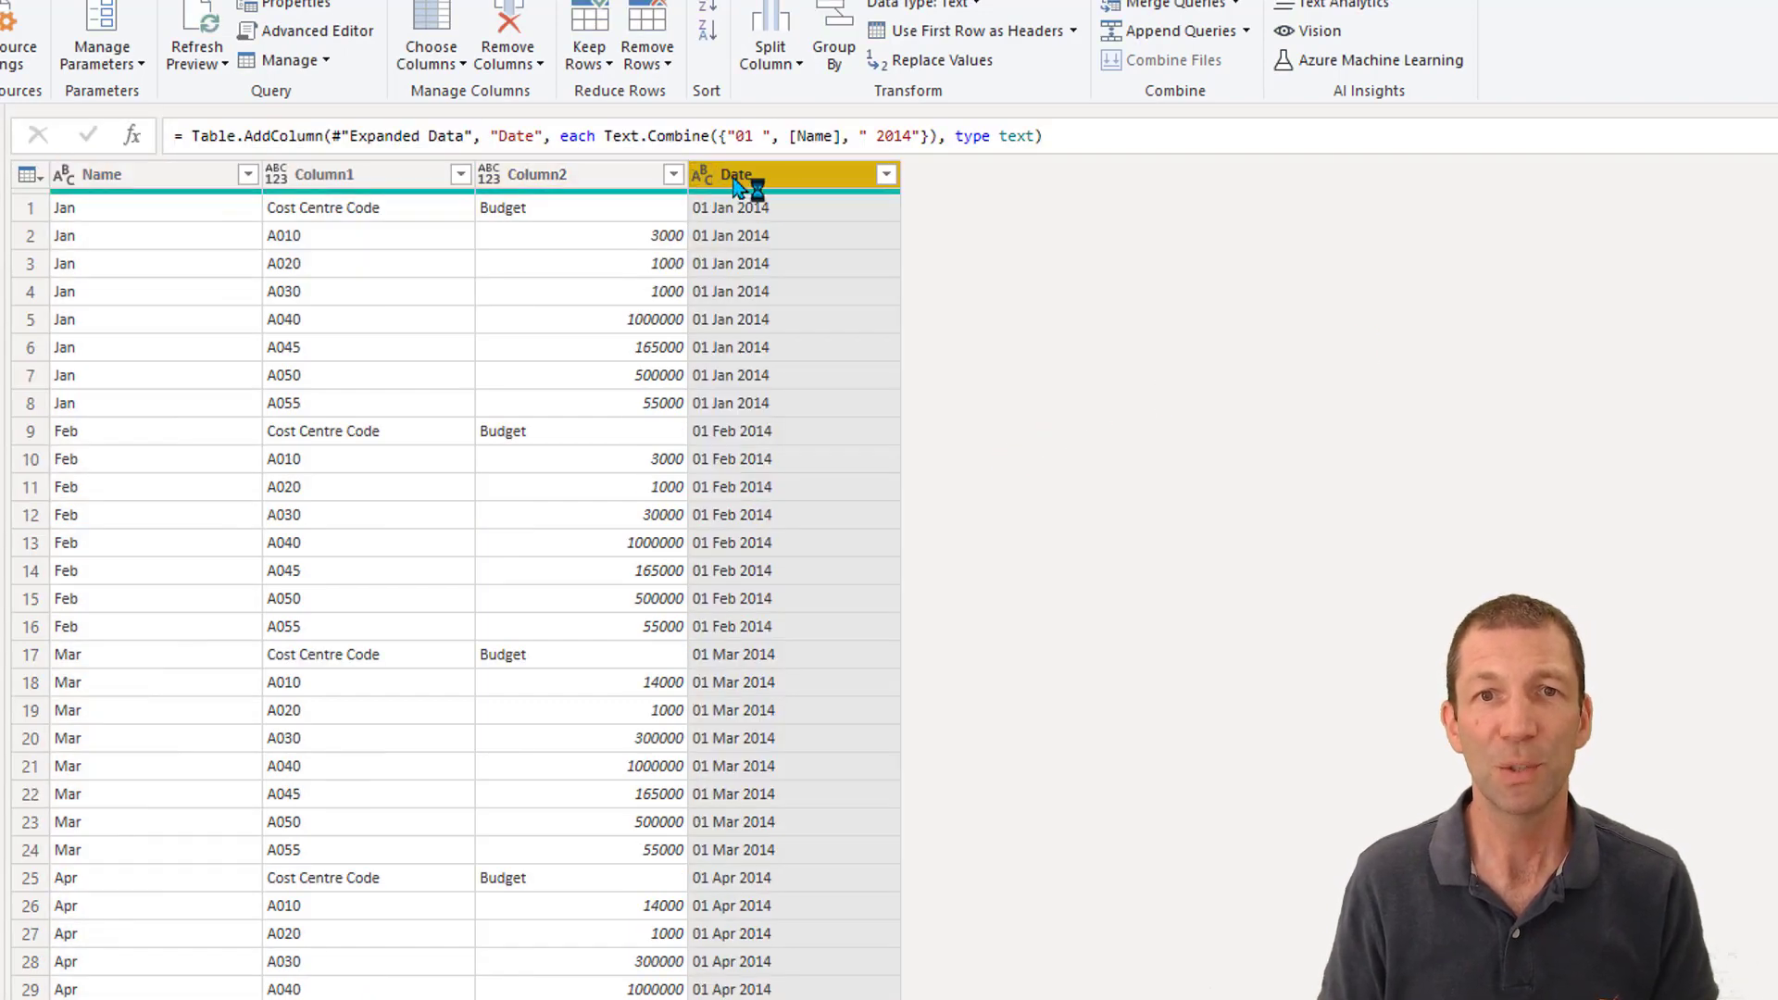
- Type the Date column as a date and convert it to end-of-month dates
click(701, 179)
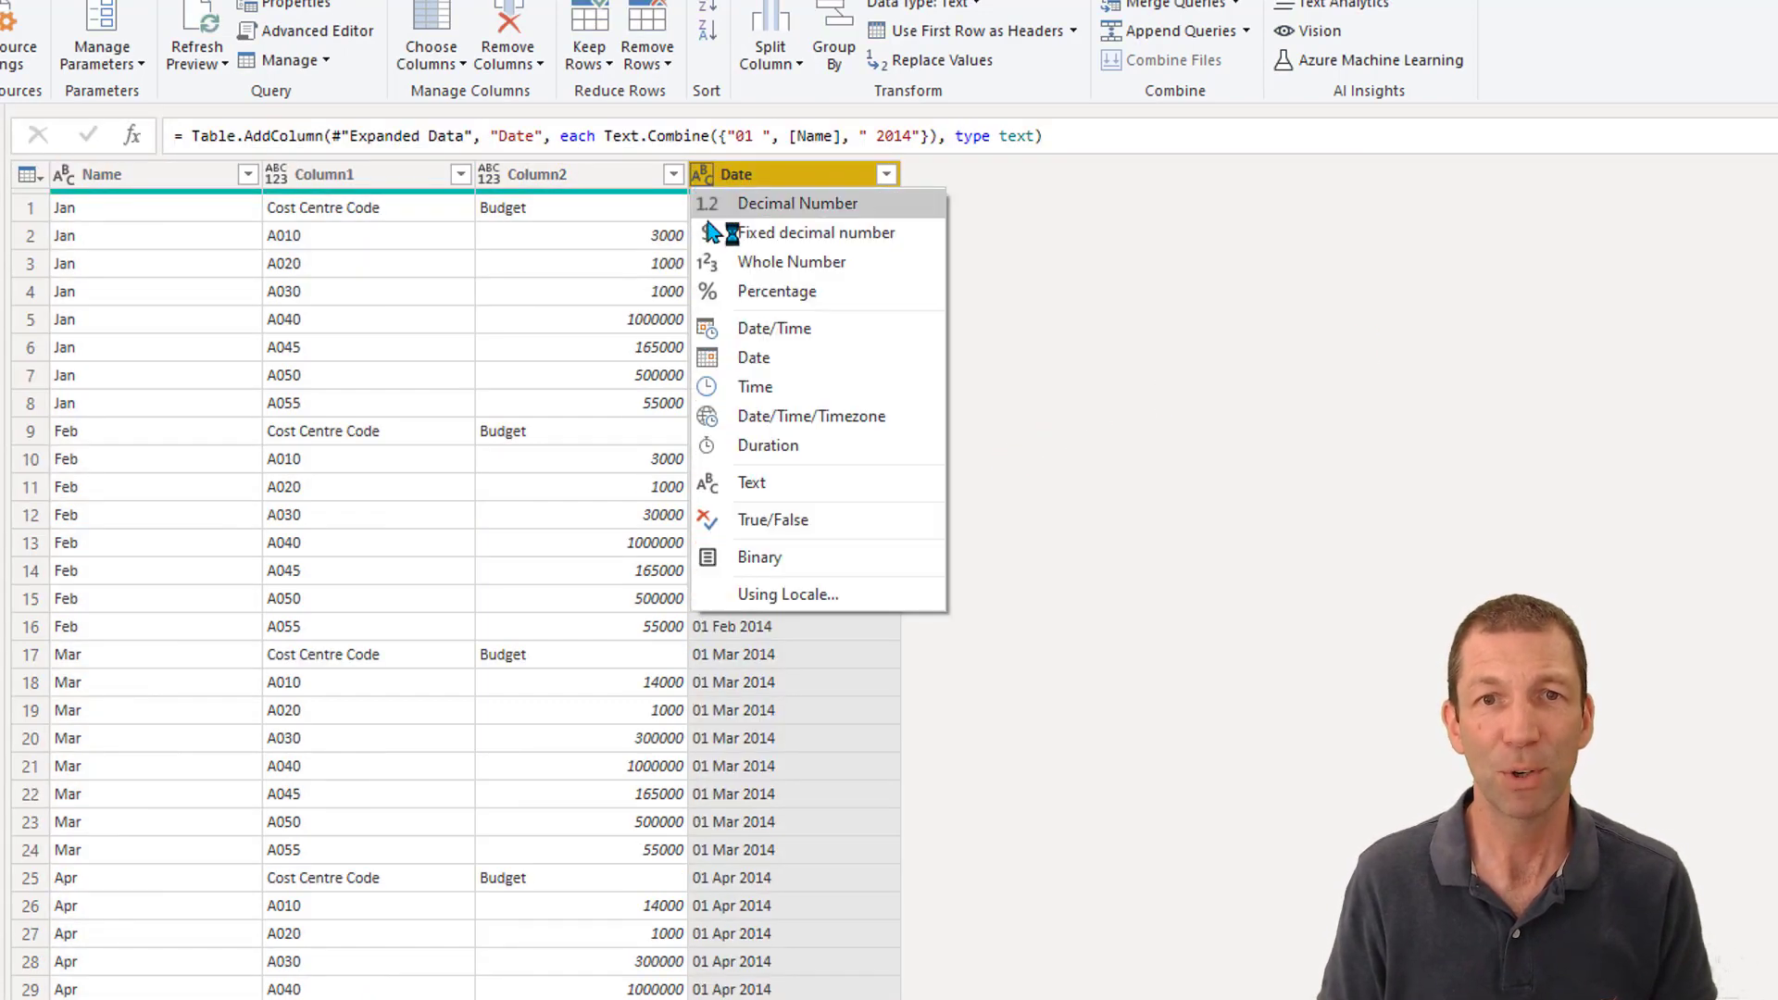
click(750, 363)
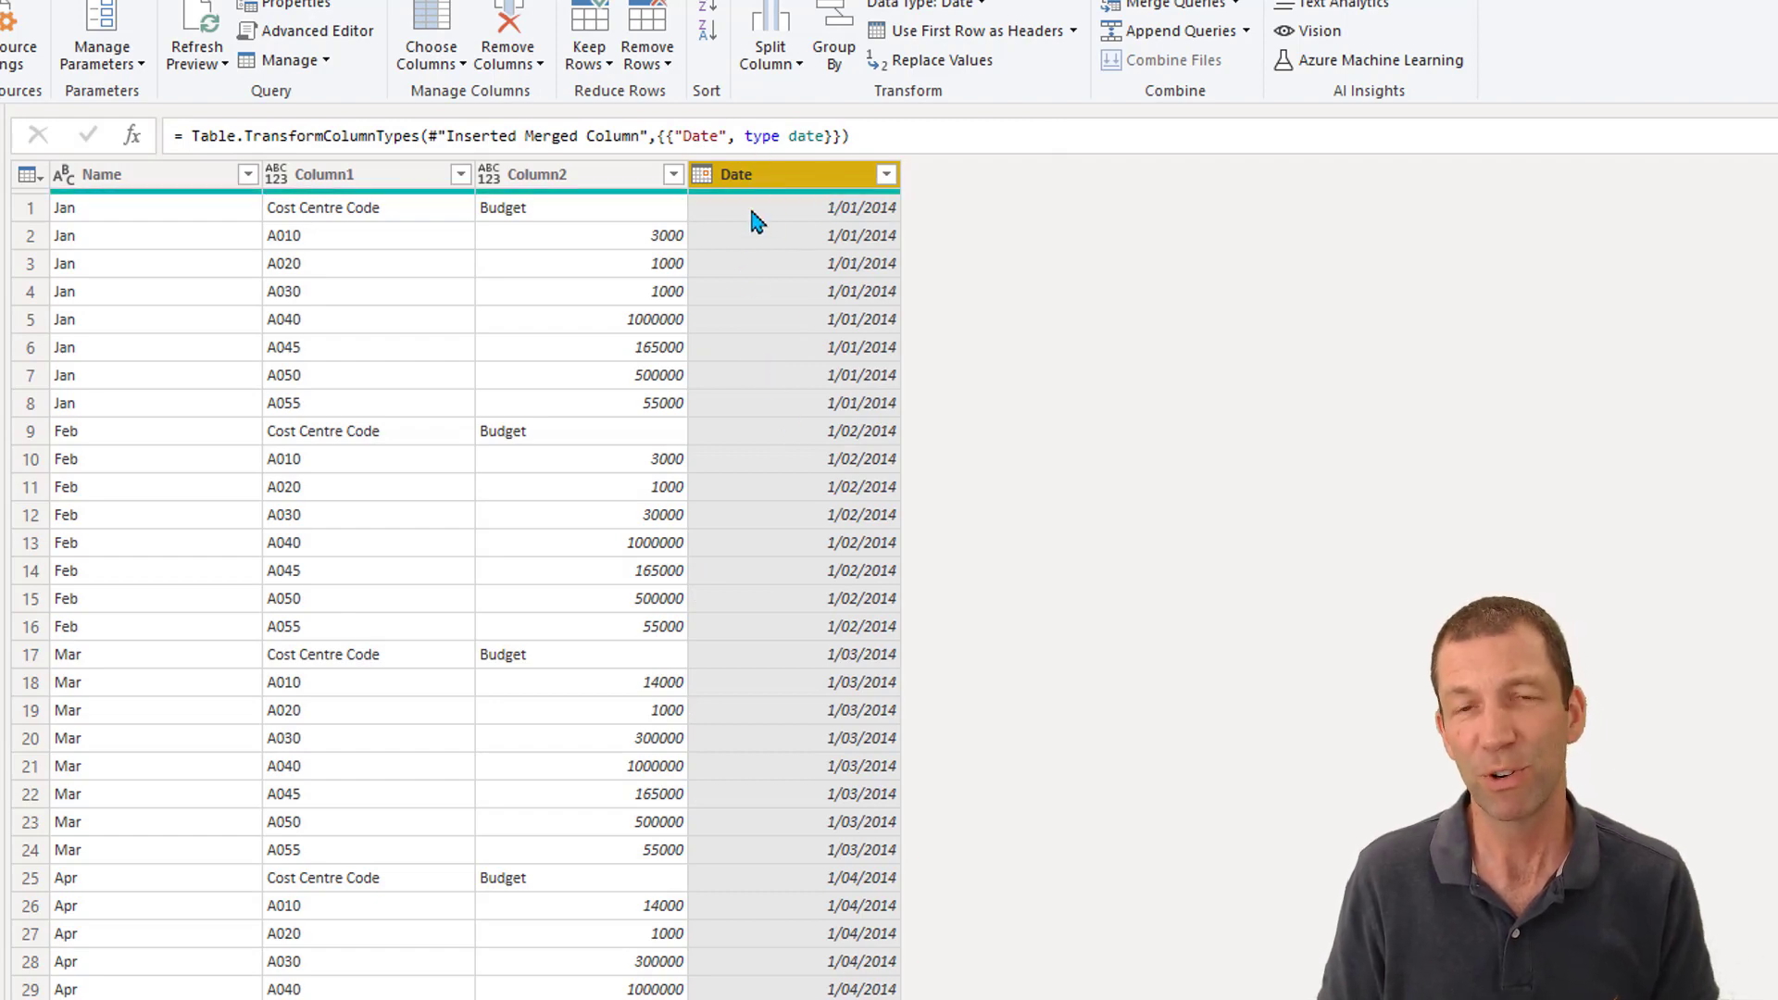
right_click(772, 178)
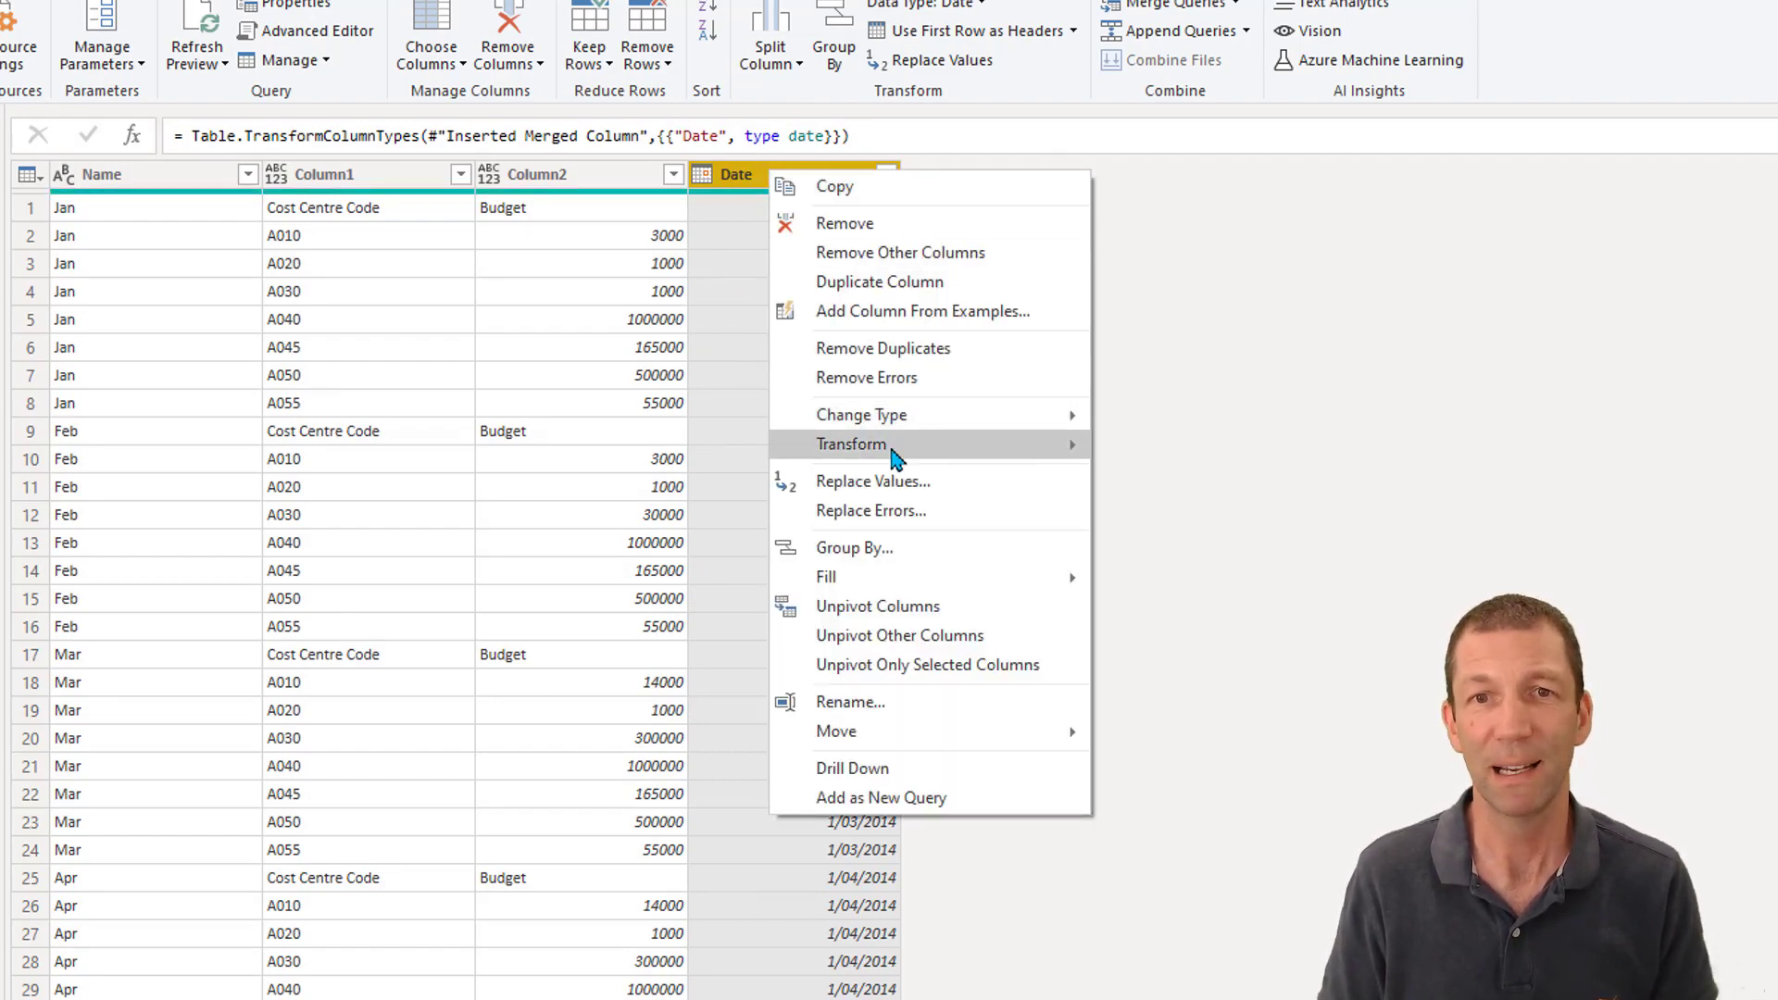
mouse_move(1037, 461)
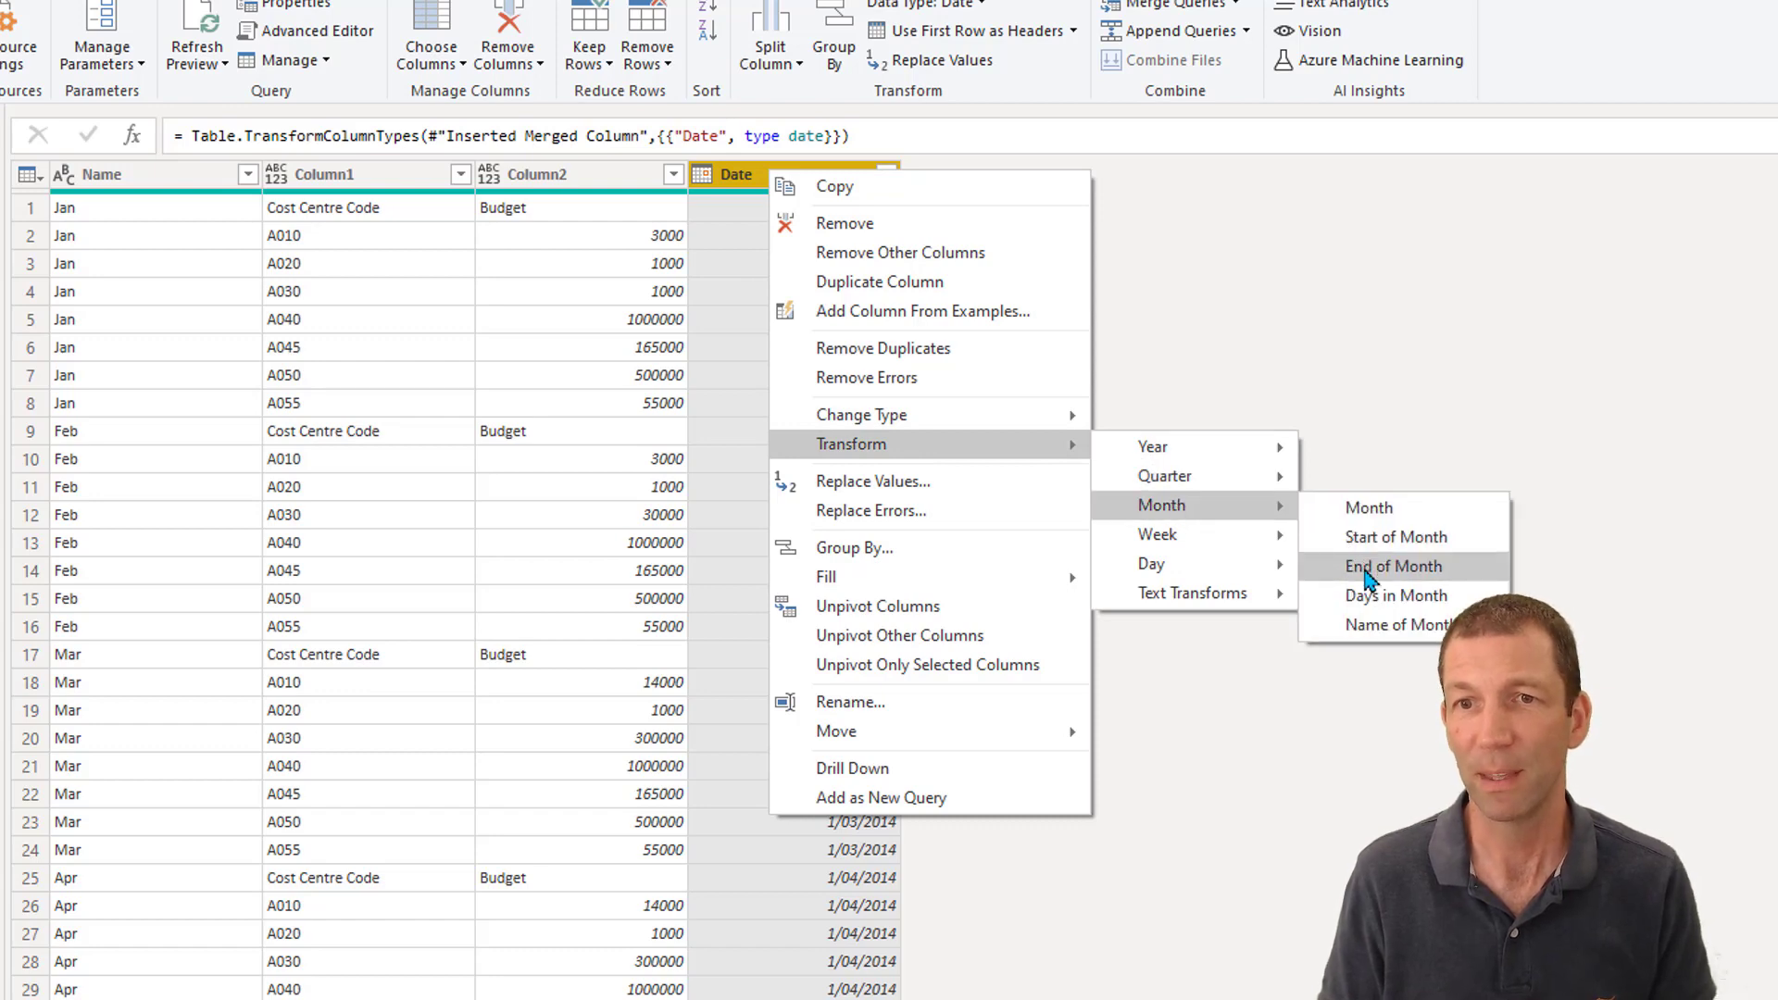
click(1370, 578)
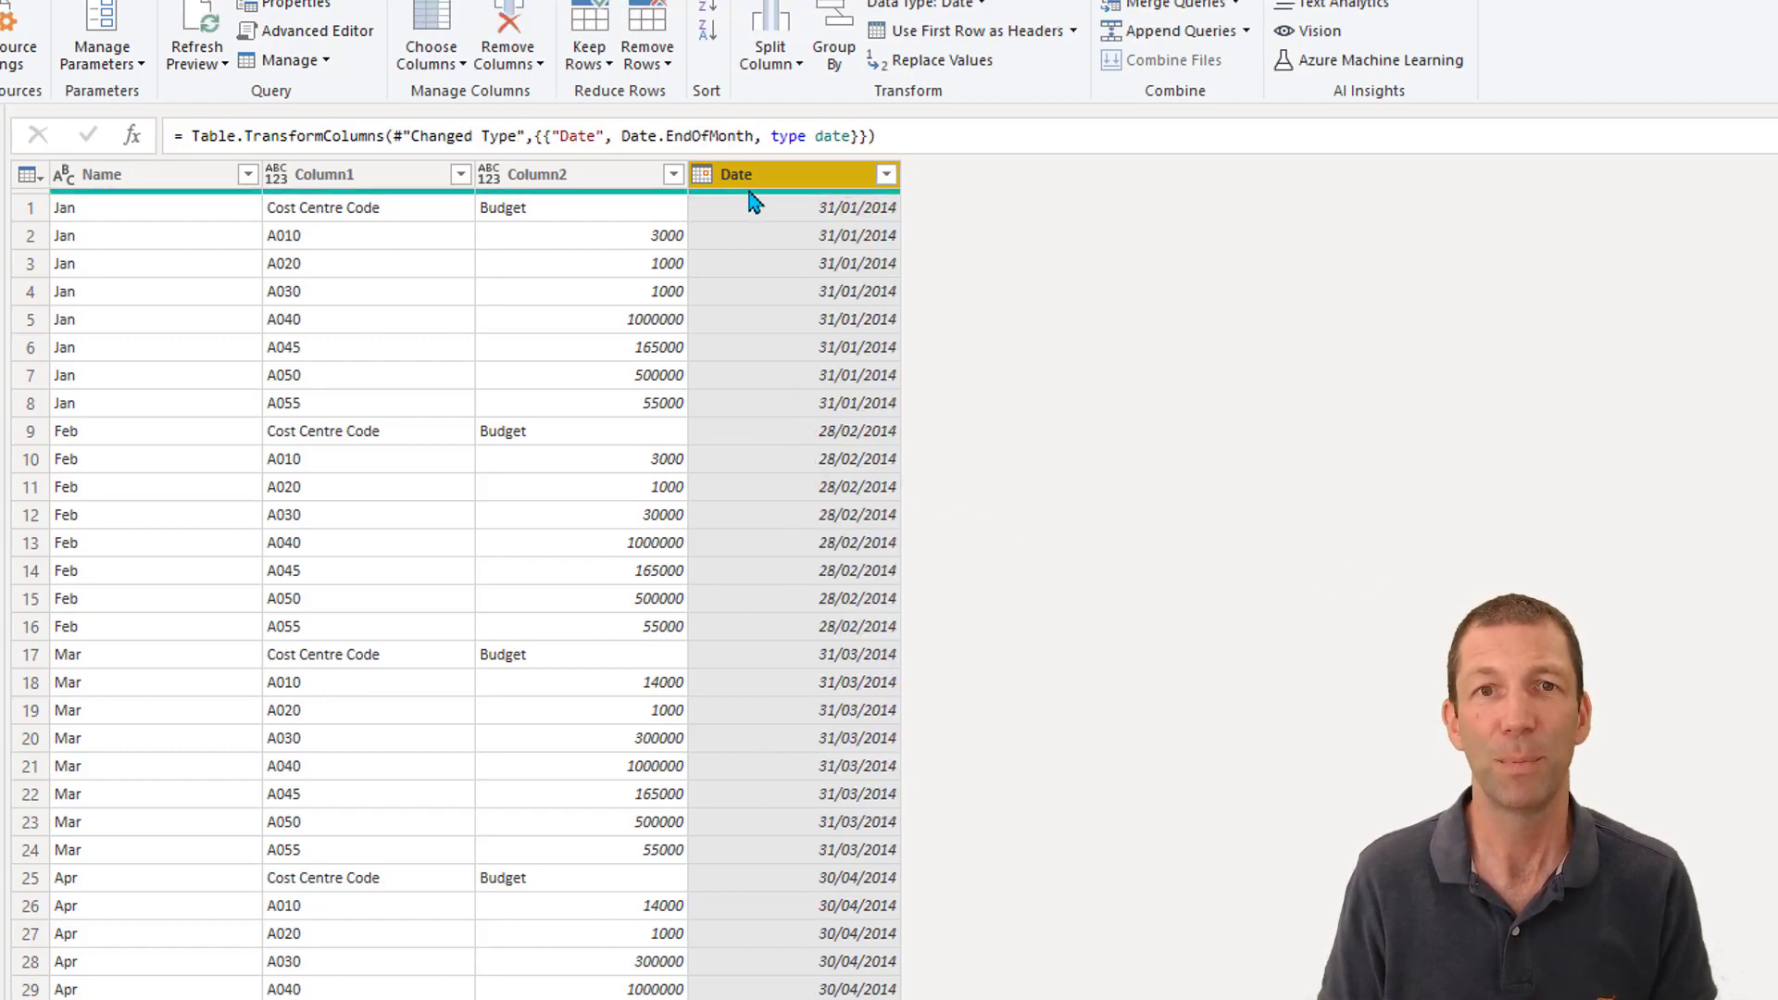
- Rename Column1 to Cost Centre Code and Column2 to Budget
double_click(342, 176)
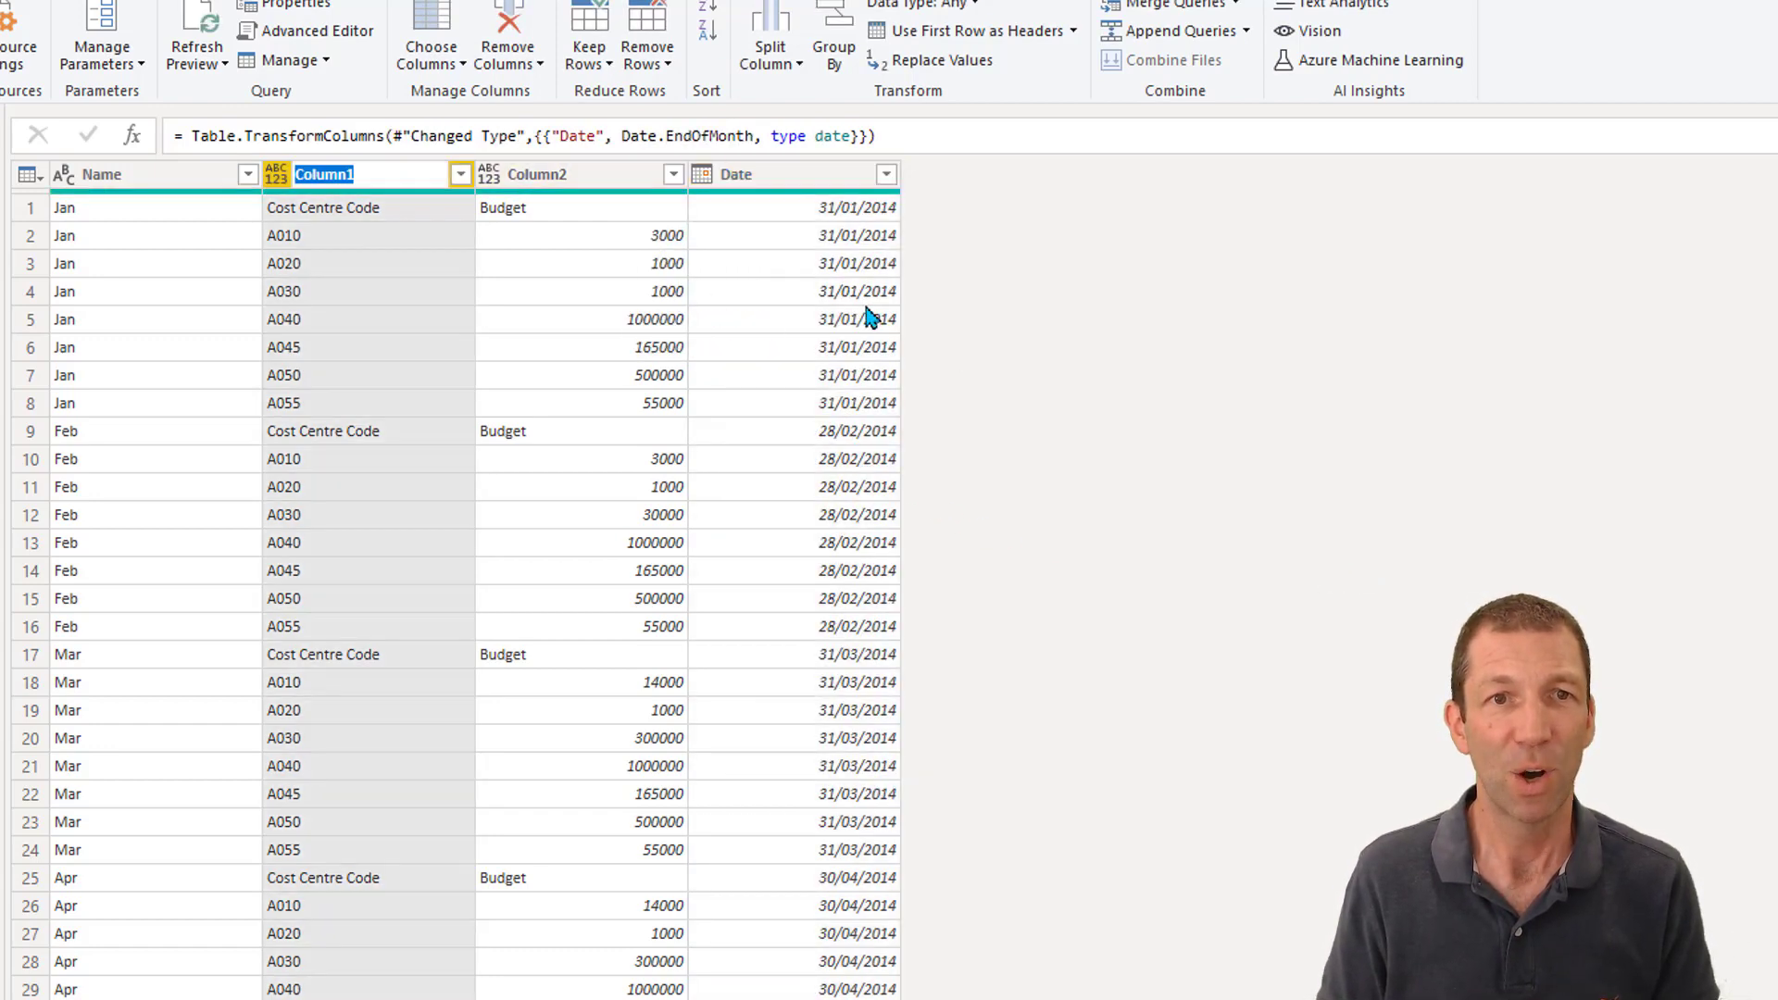
text(Cost Centr)
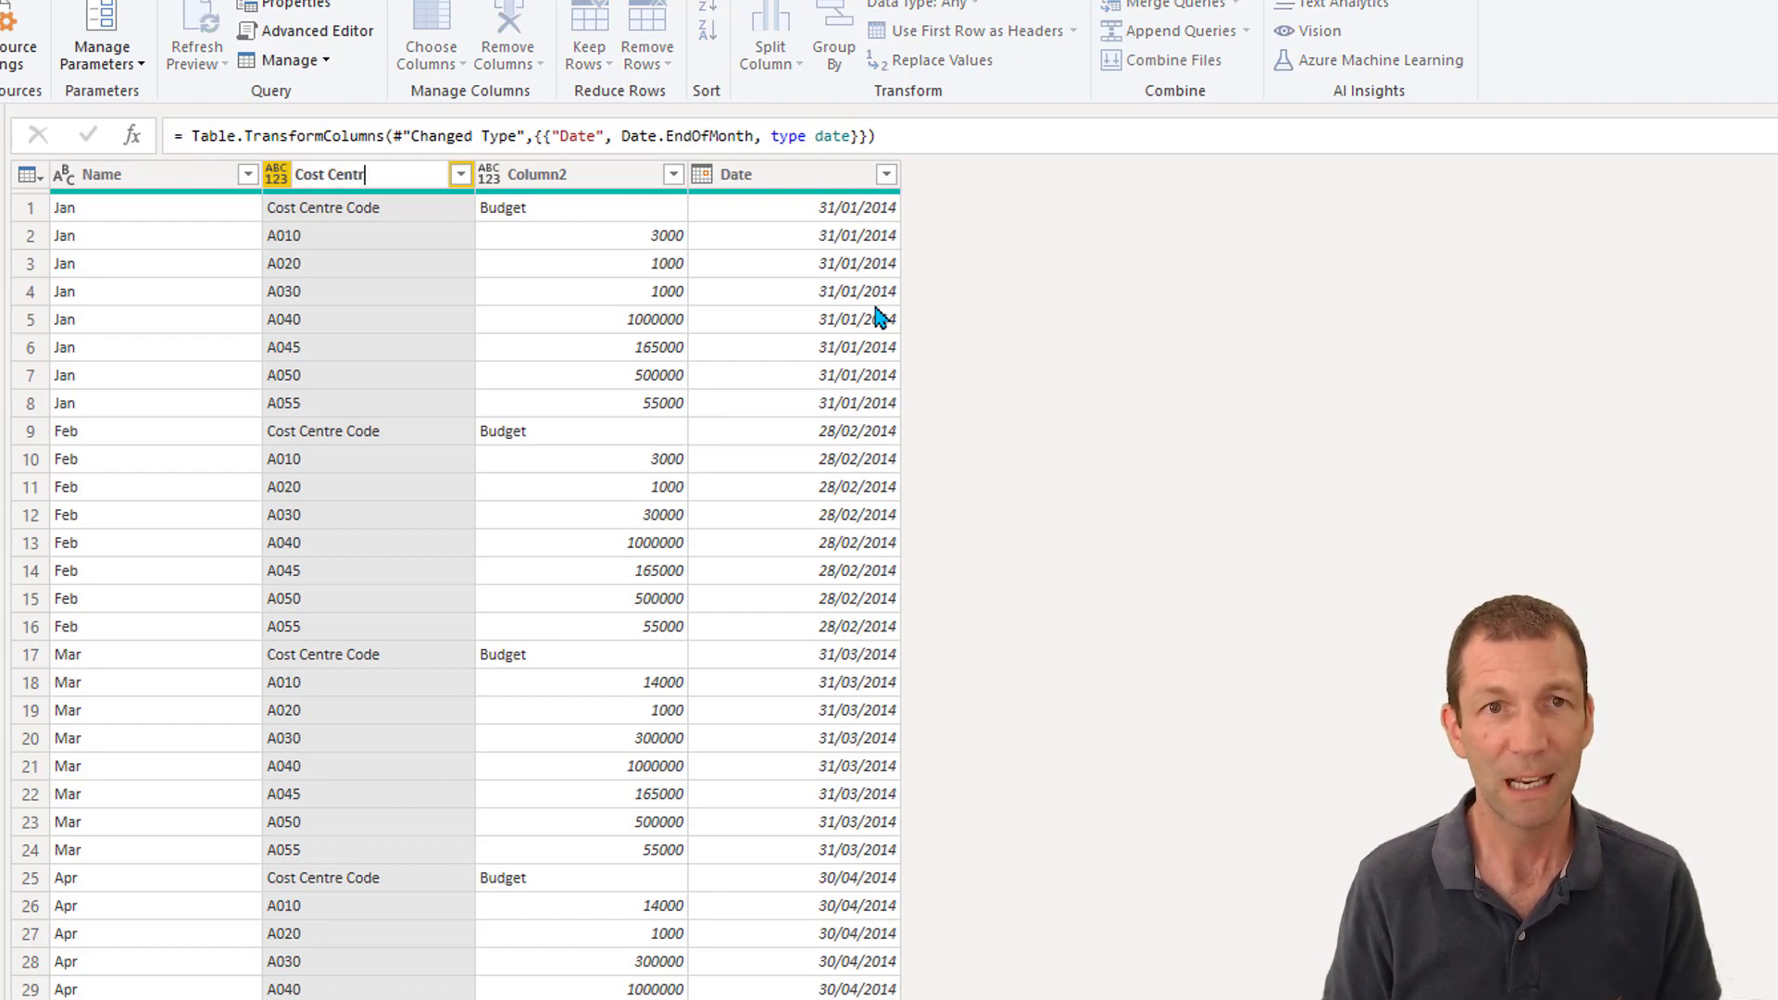
text(e Code)
key(Return)
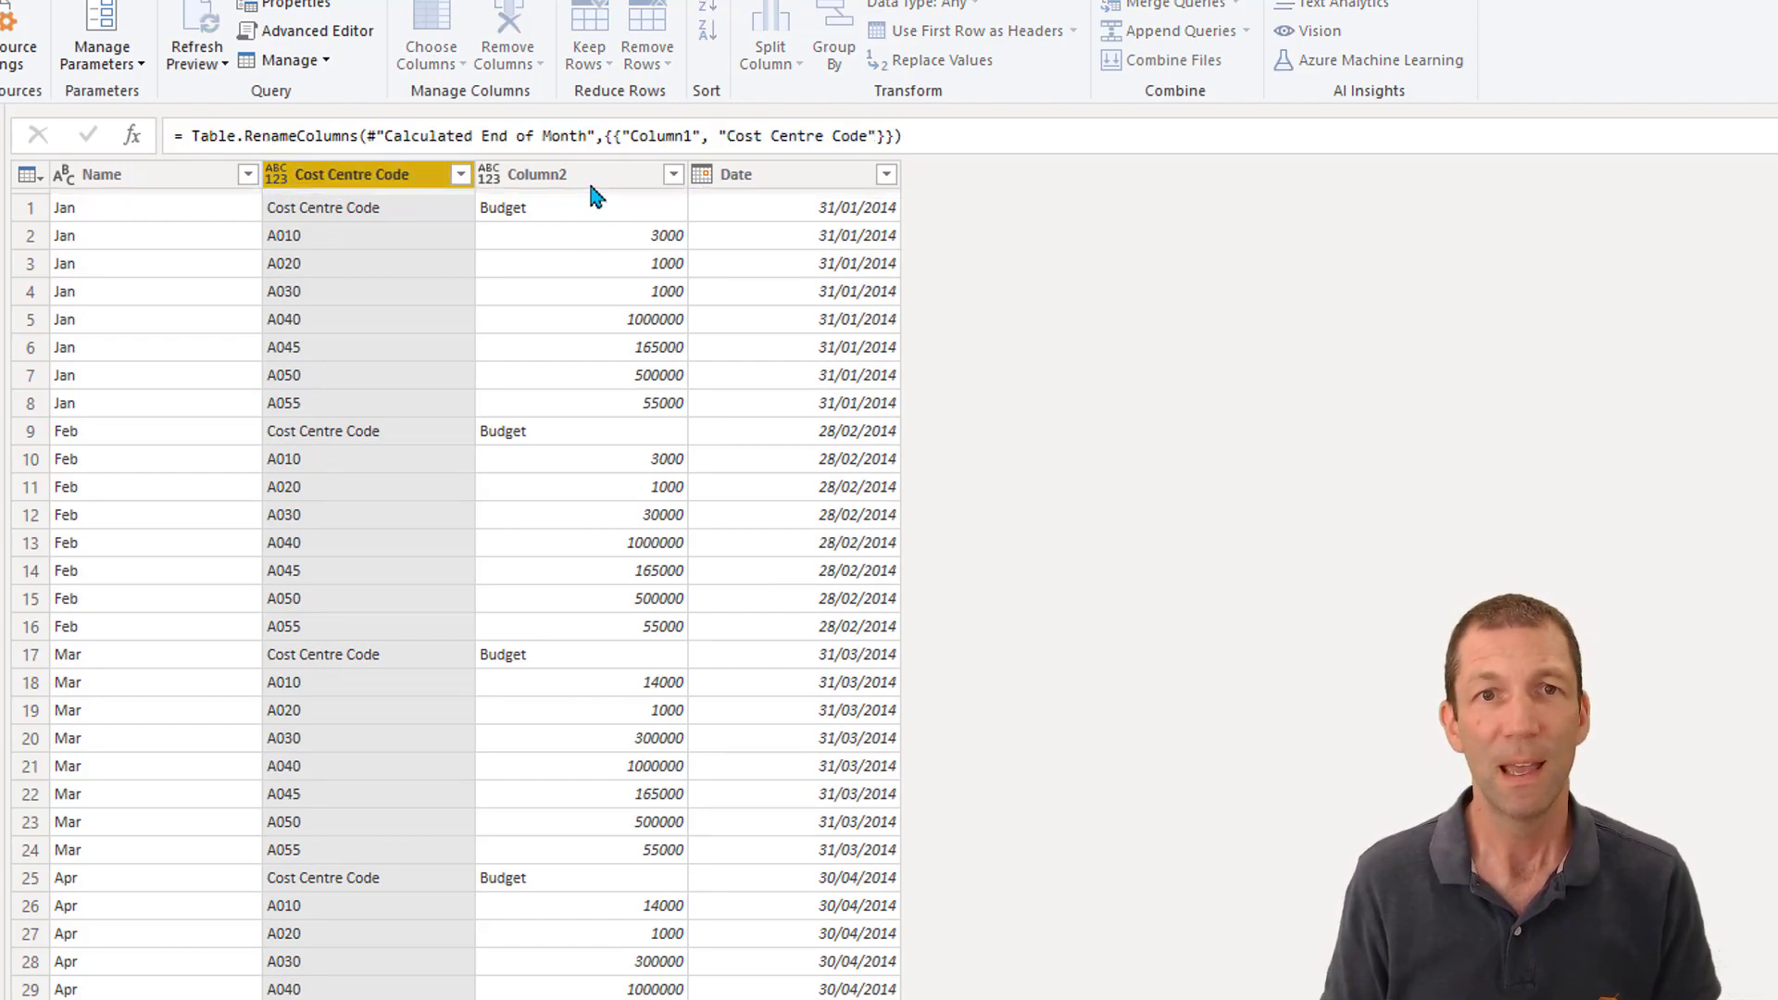
double_click(596, 178)
text(Budget)
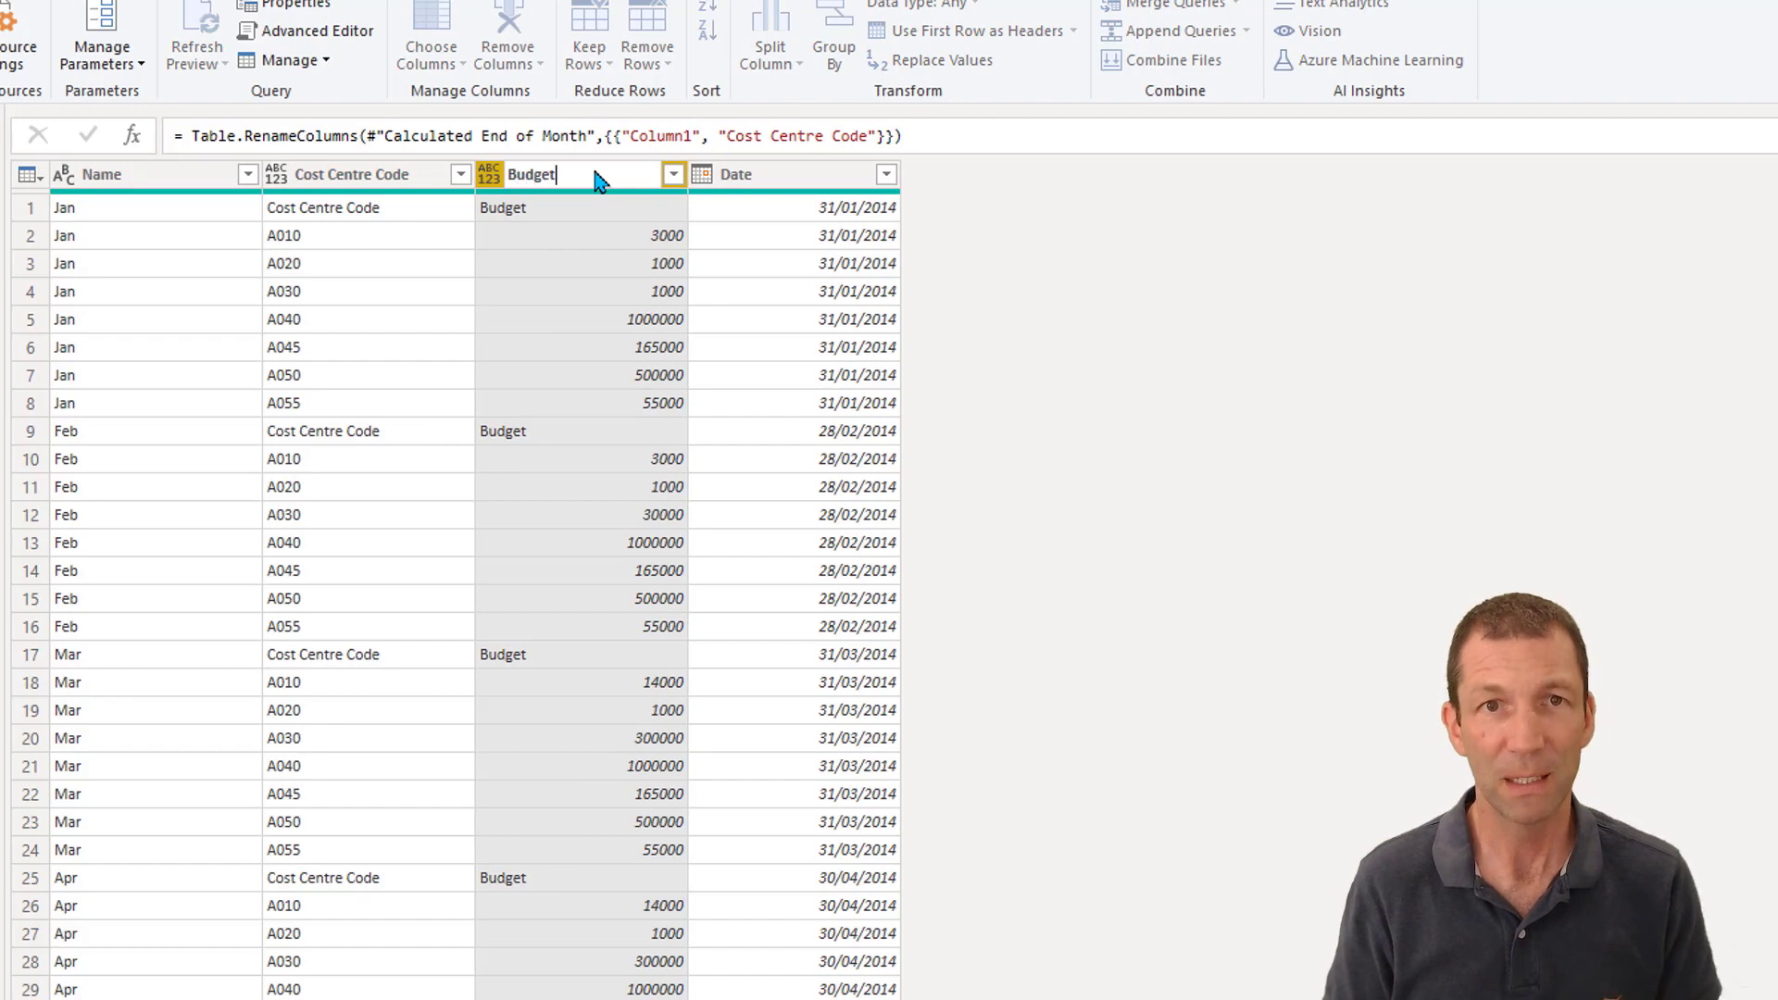
key(Return)
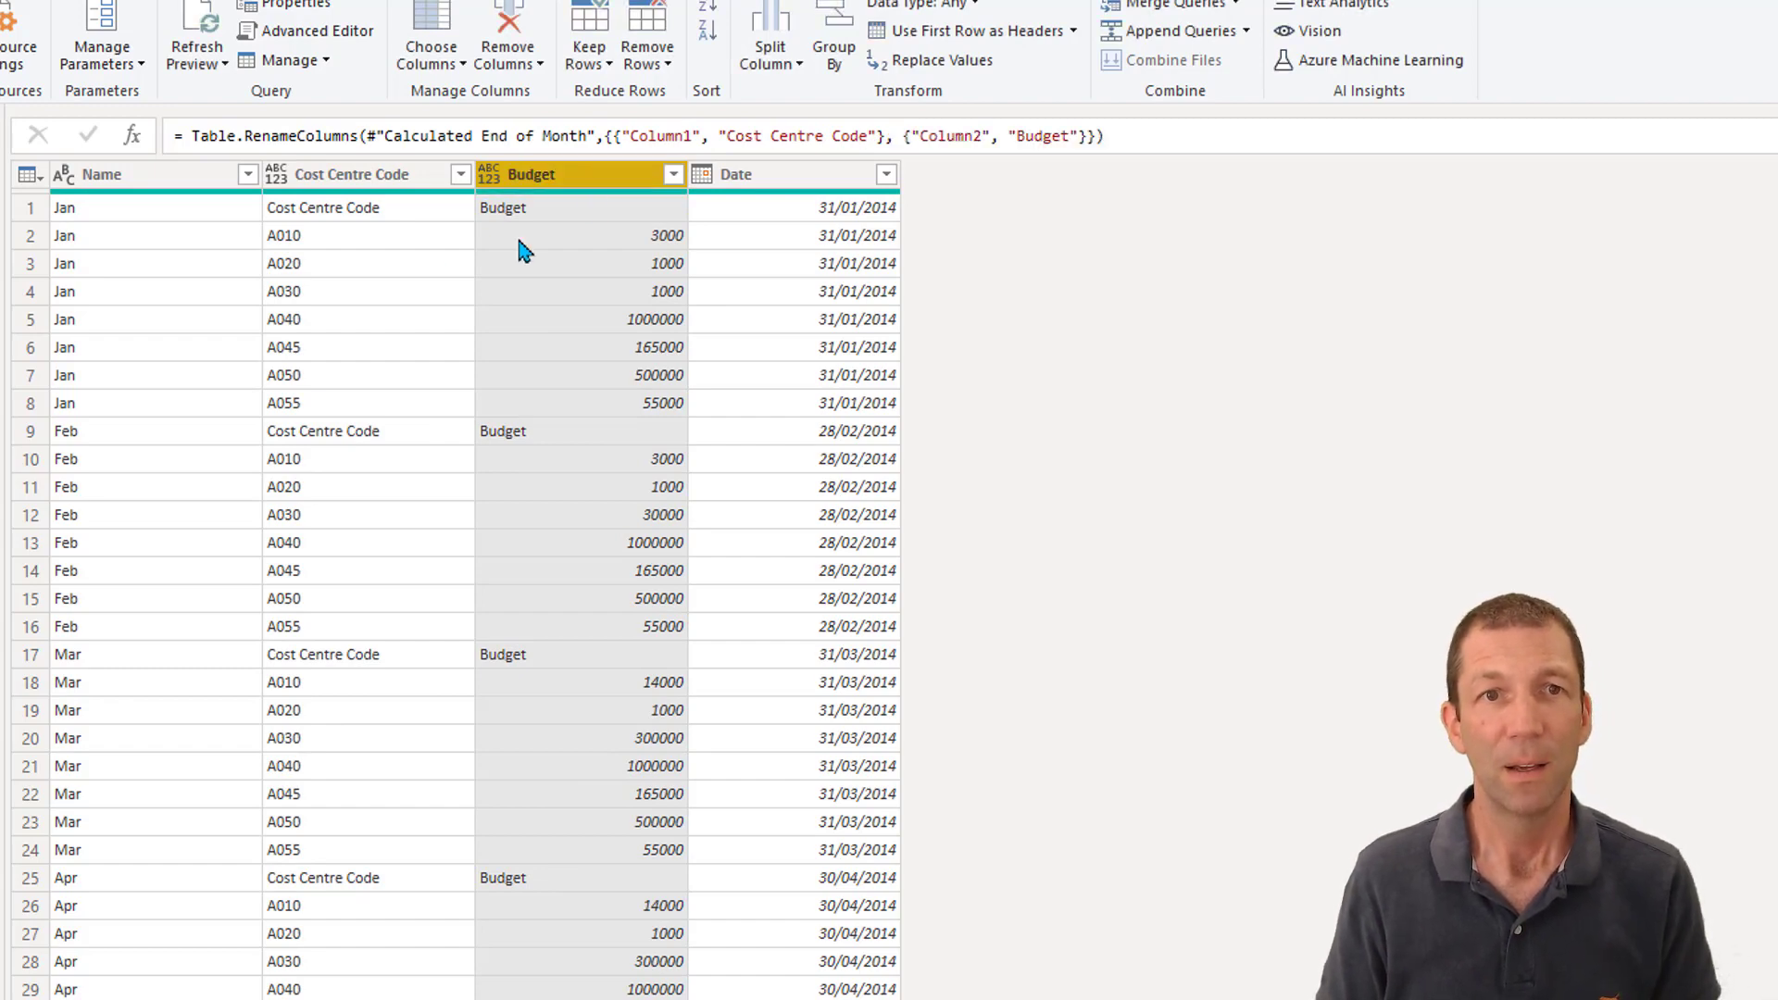
- Keep only the Cost Centre Code, Date and Budget columns, removing all others
click(387, 178)
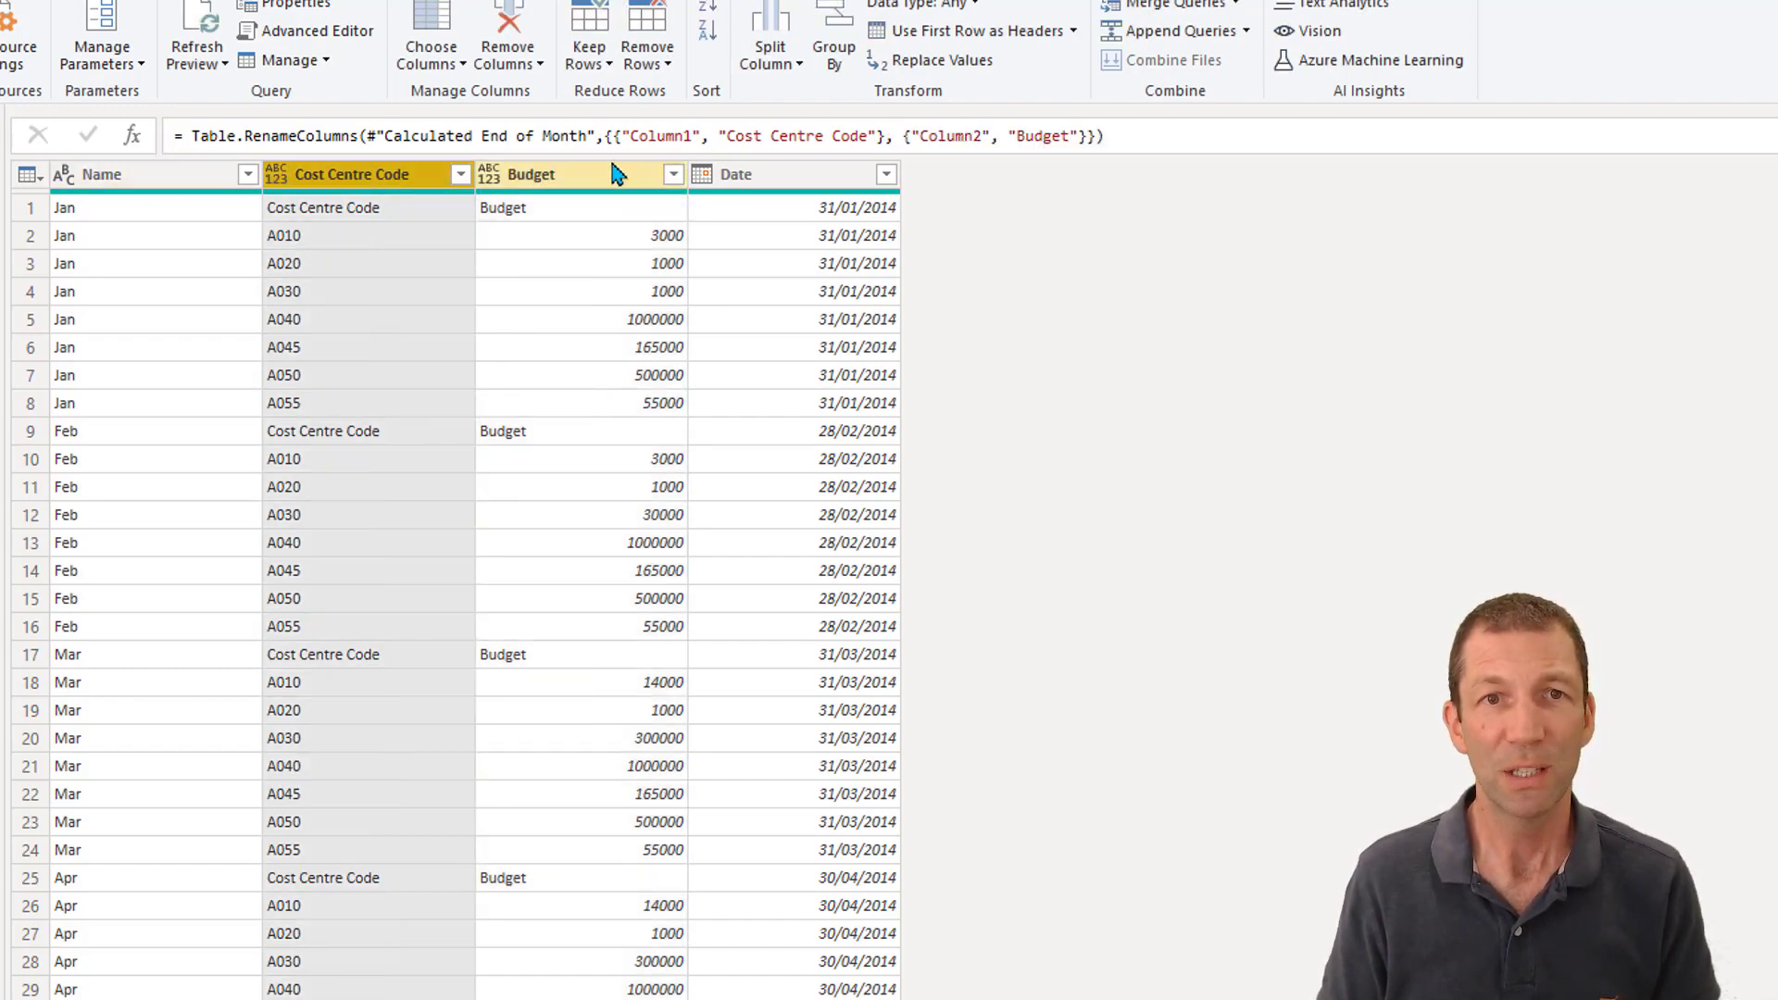
click(760, 178)
ctrl+click(348, 178)
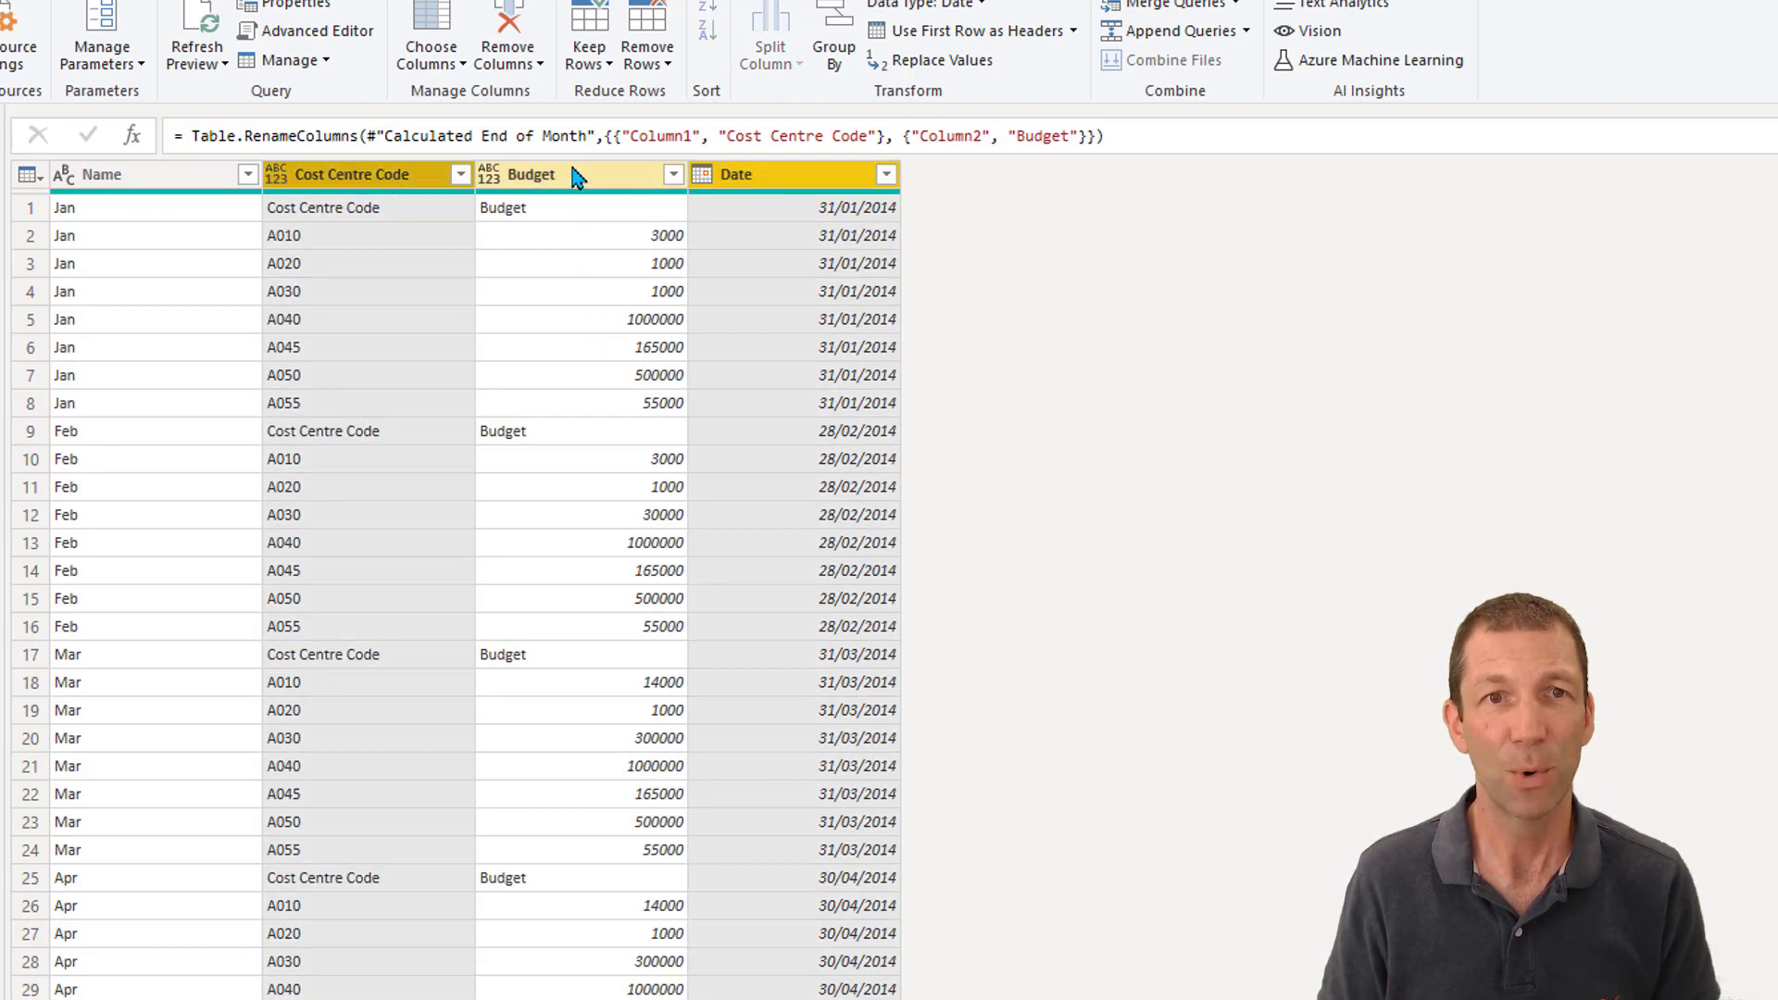
ctrl+click(590, 183)
right_click(581, 185)
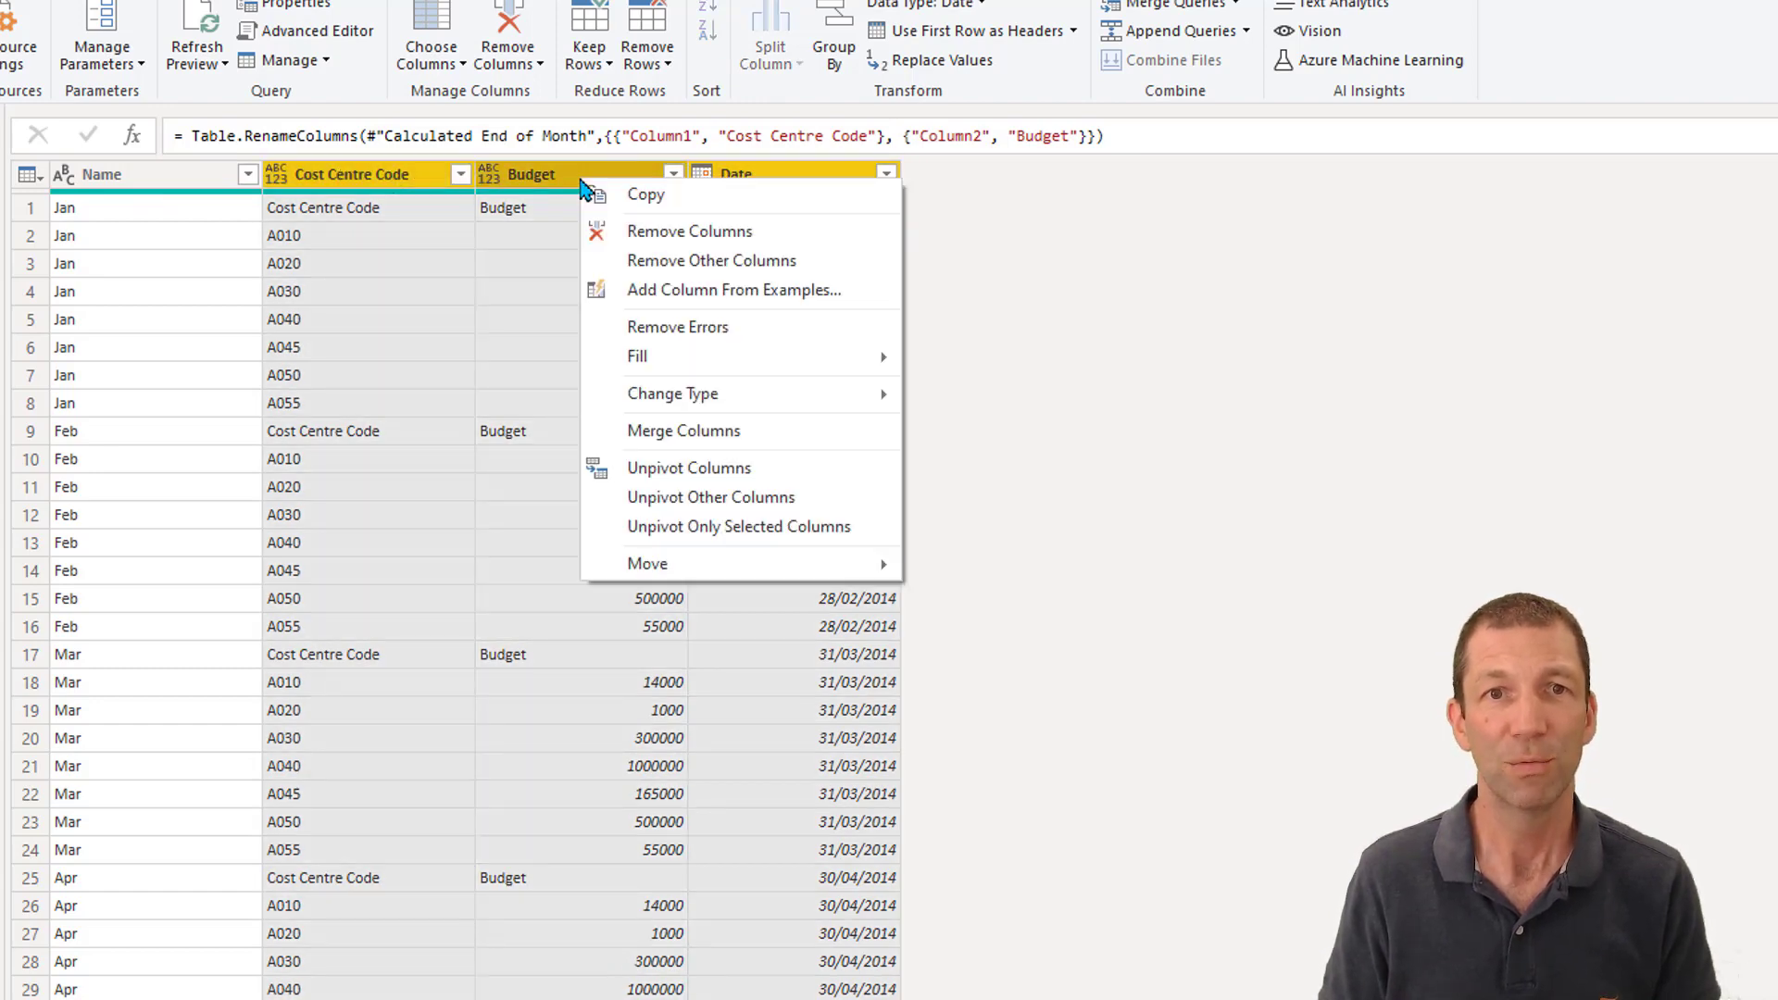
click(715, 262)
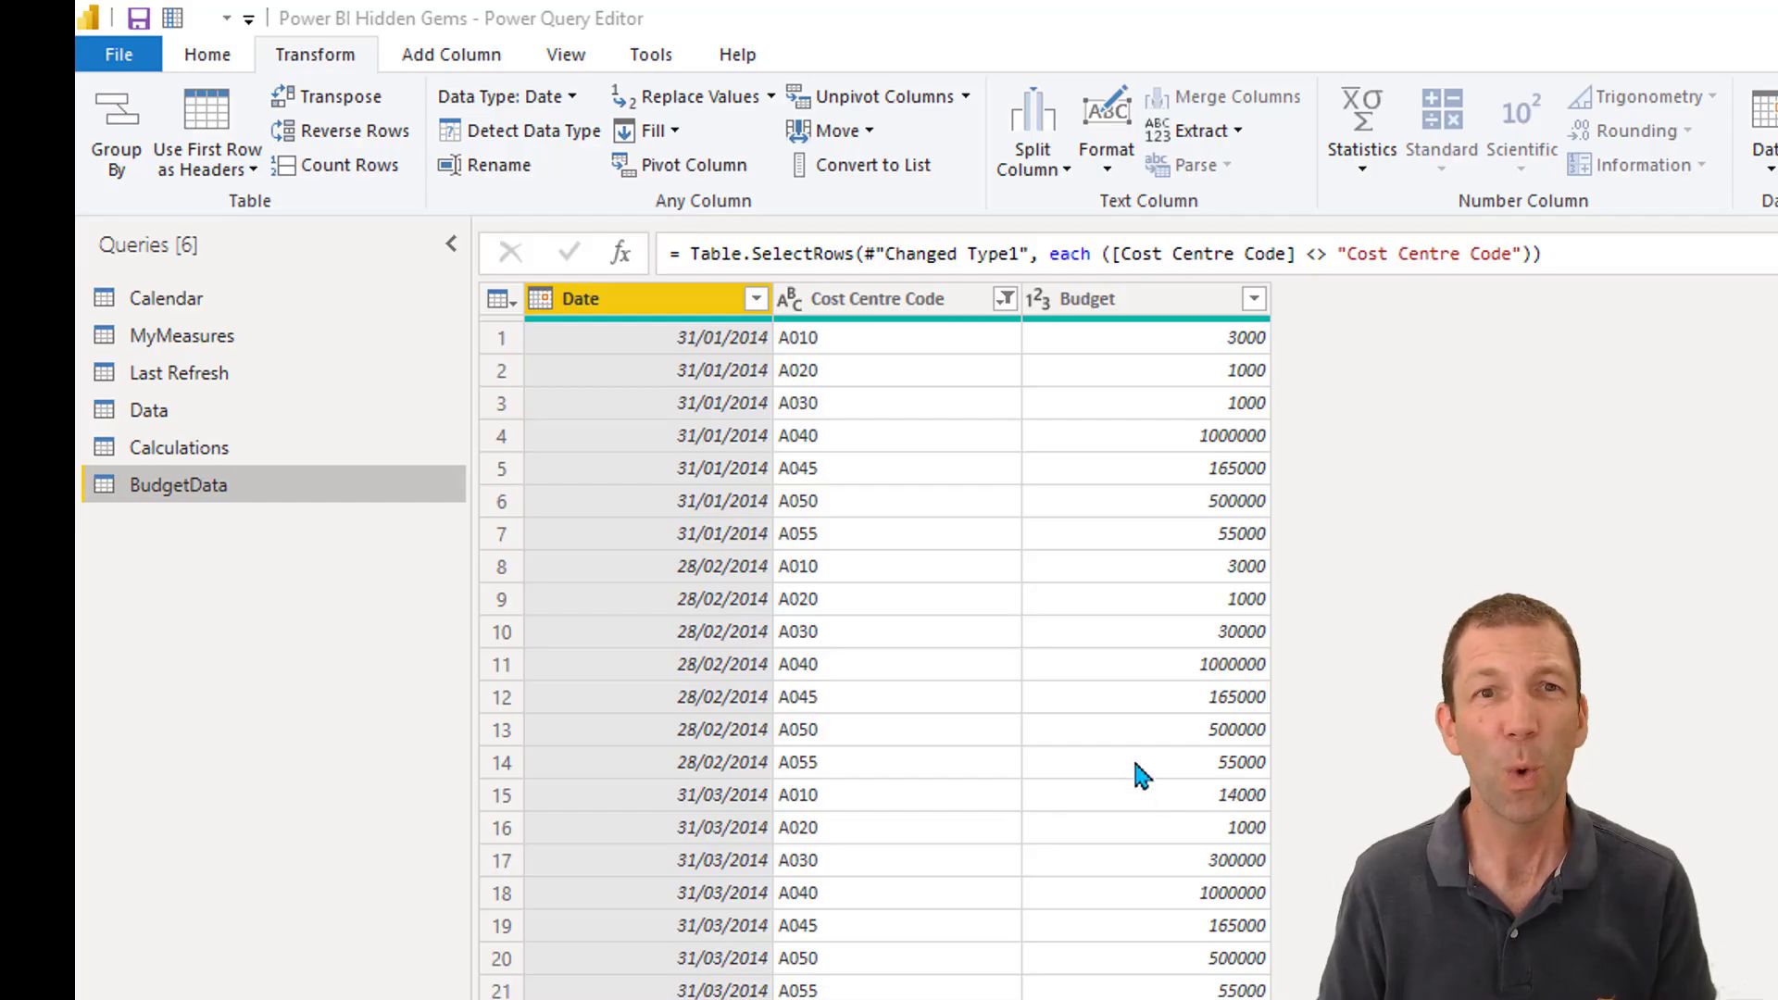
- Show the Data query's table and enlarge the editor display
click(170, 416)
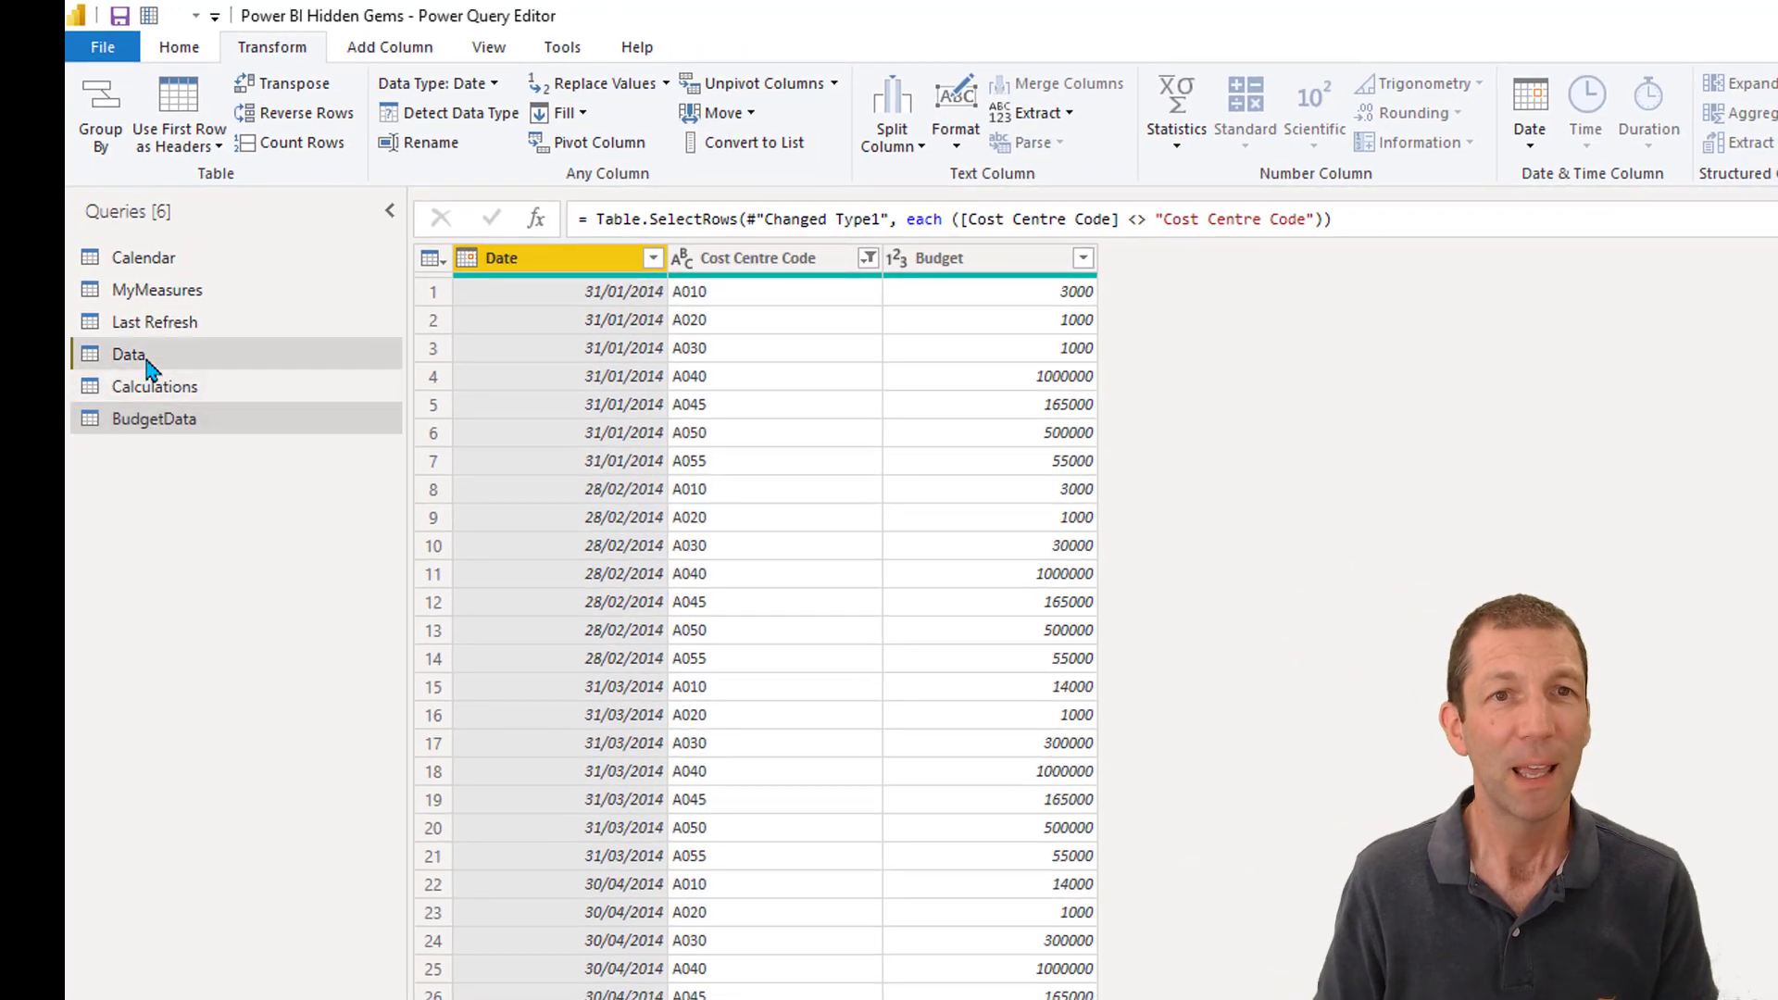
click(148, 356)
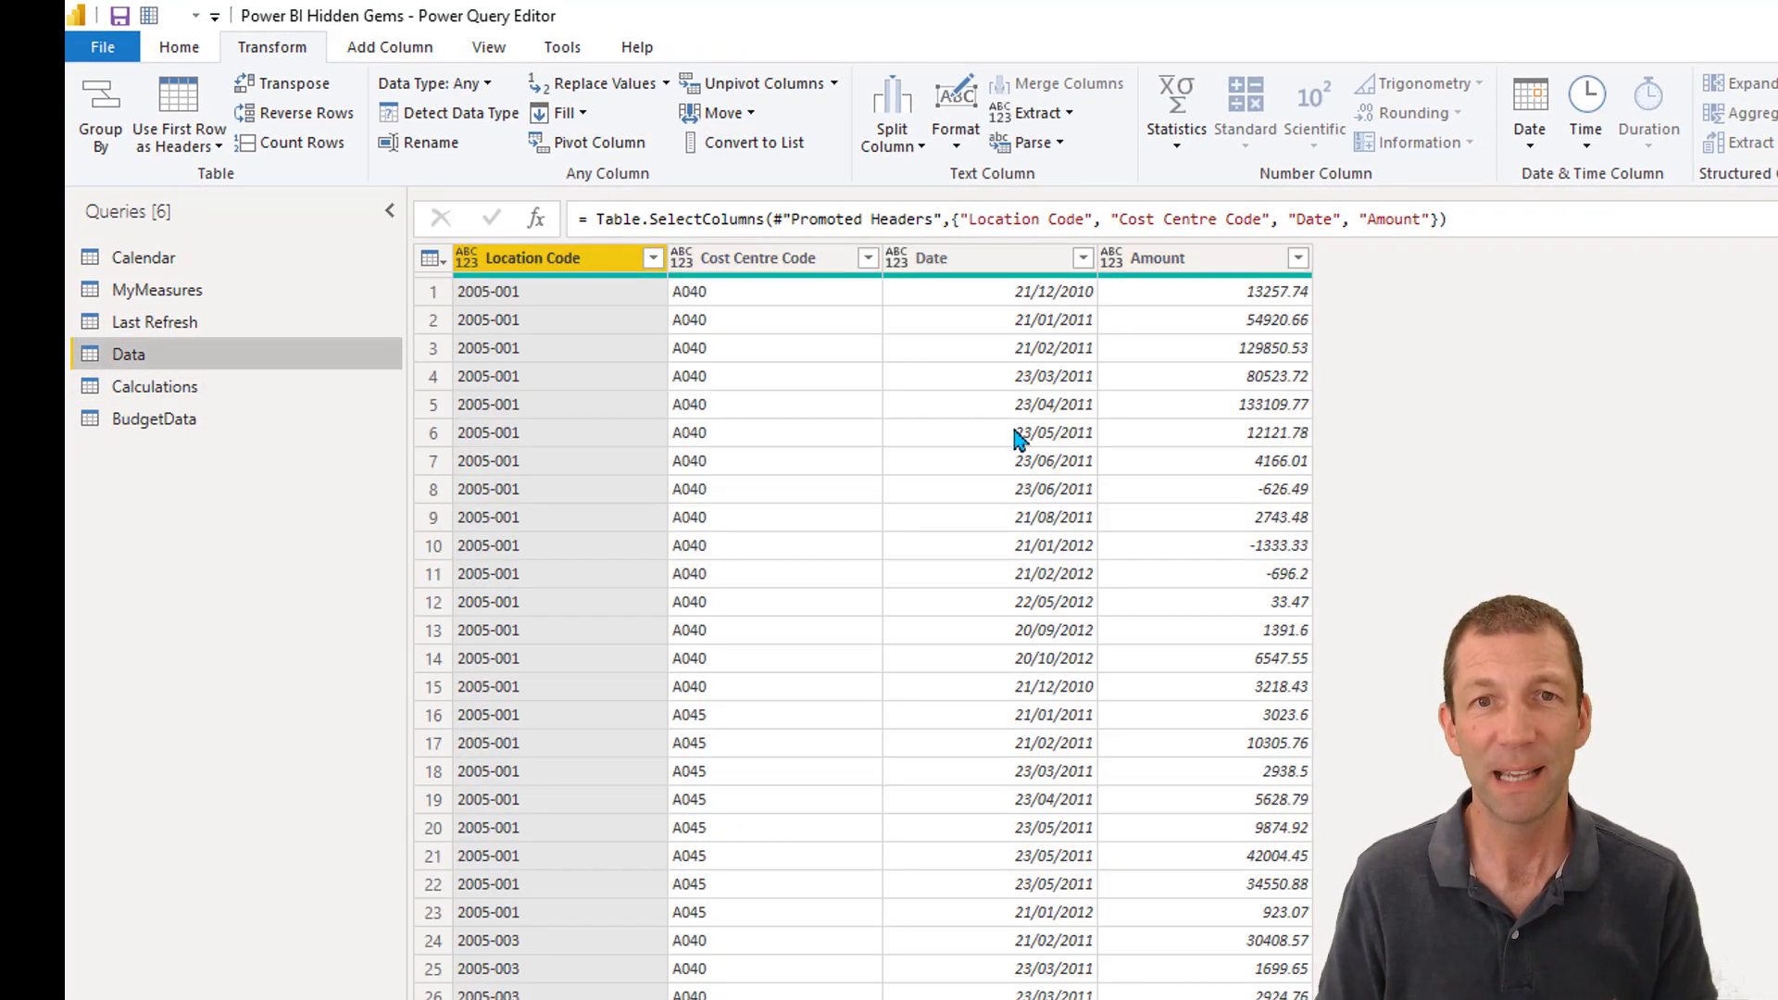
click(1186, 432)
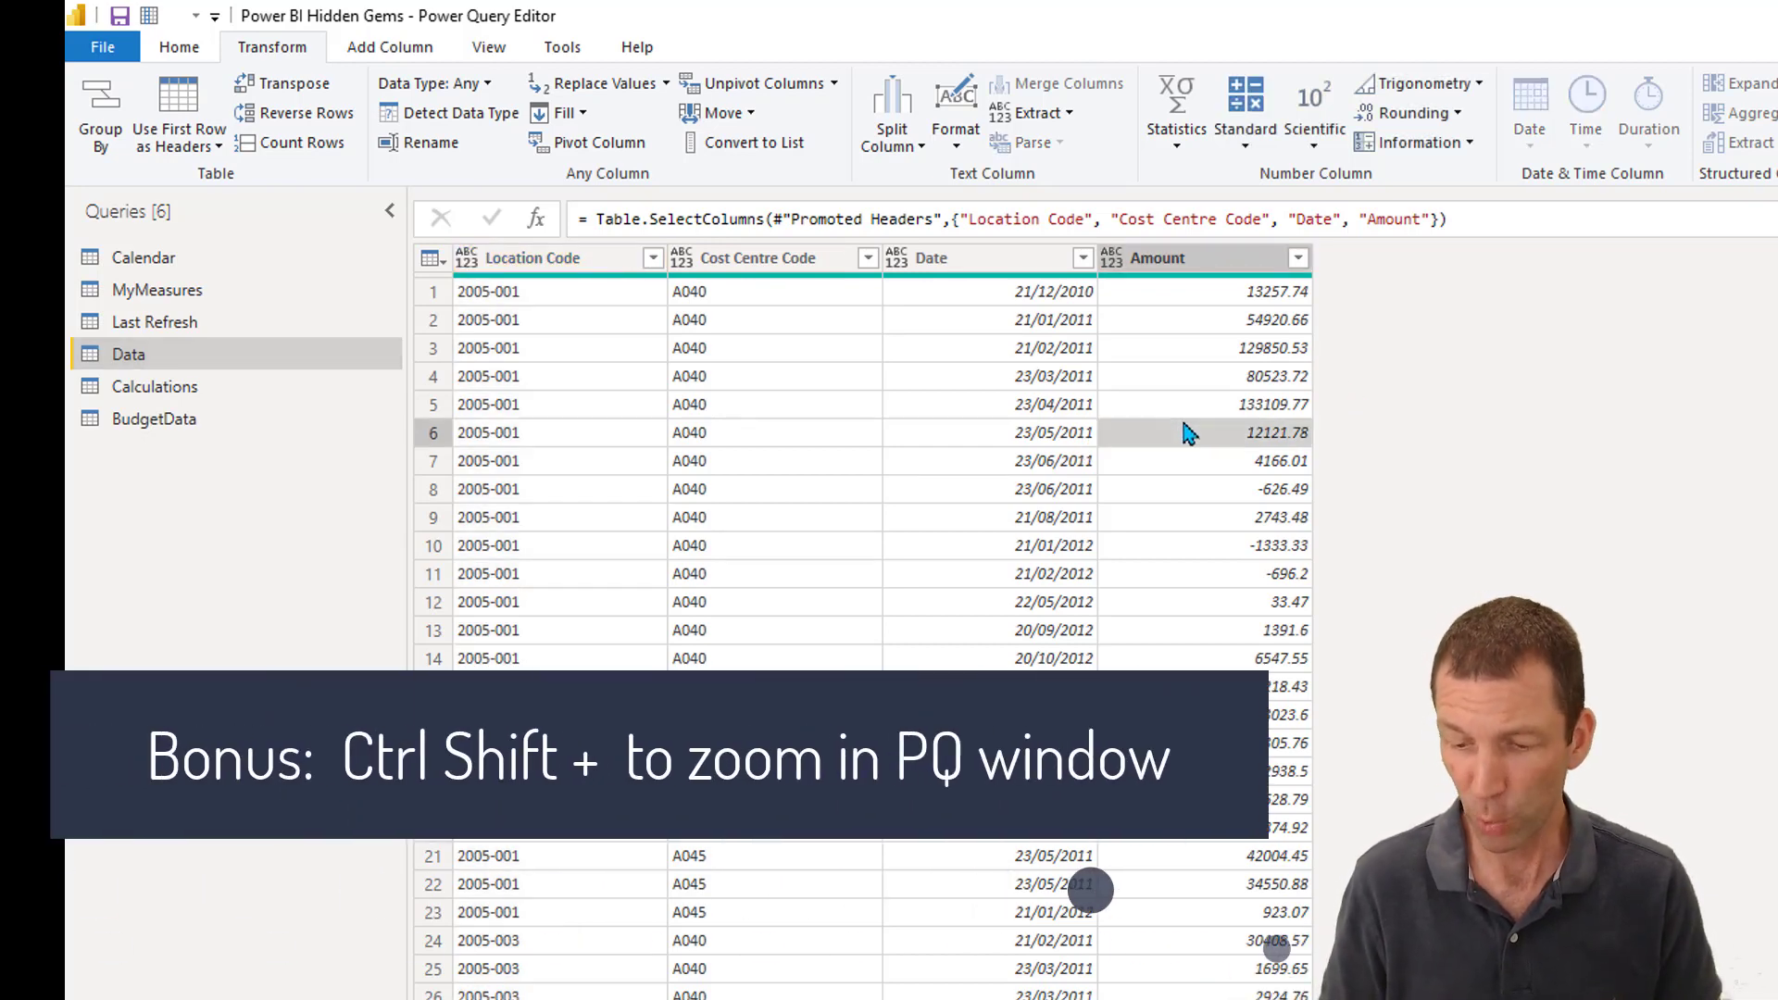
key(ctrl+shift+plus)
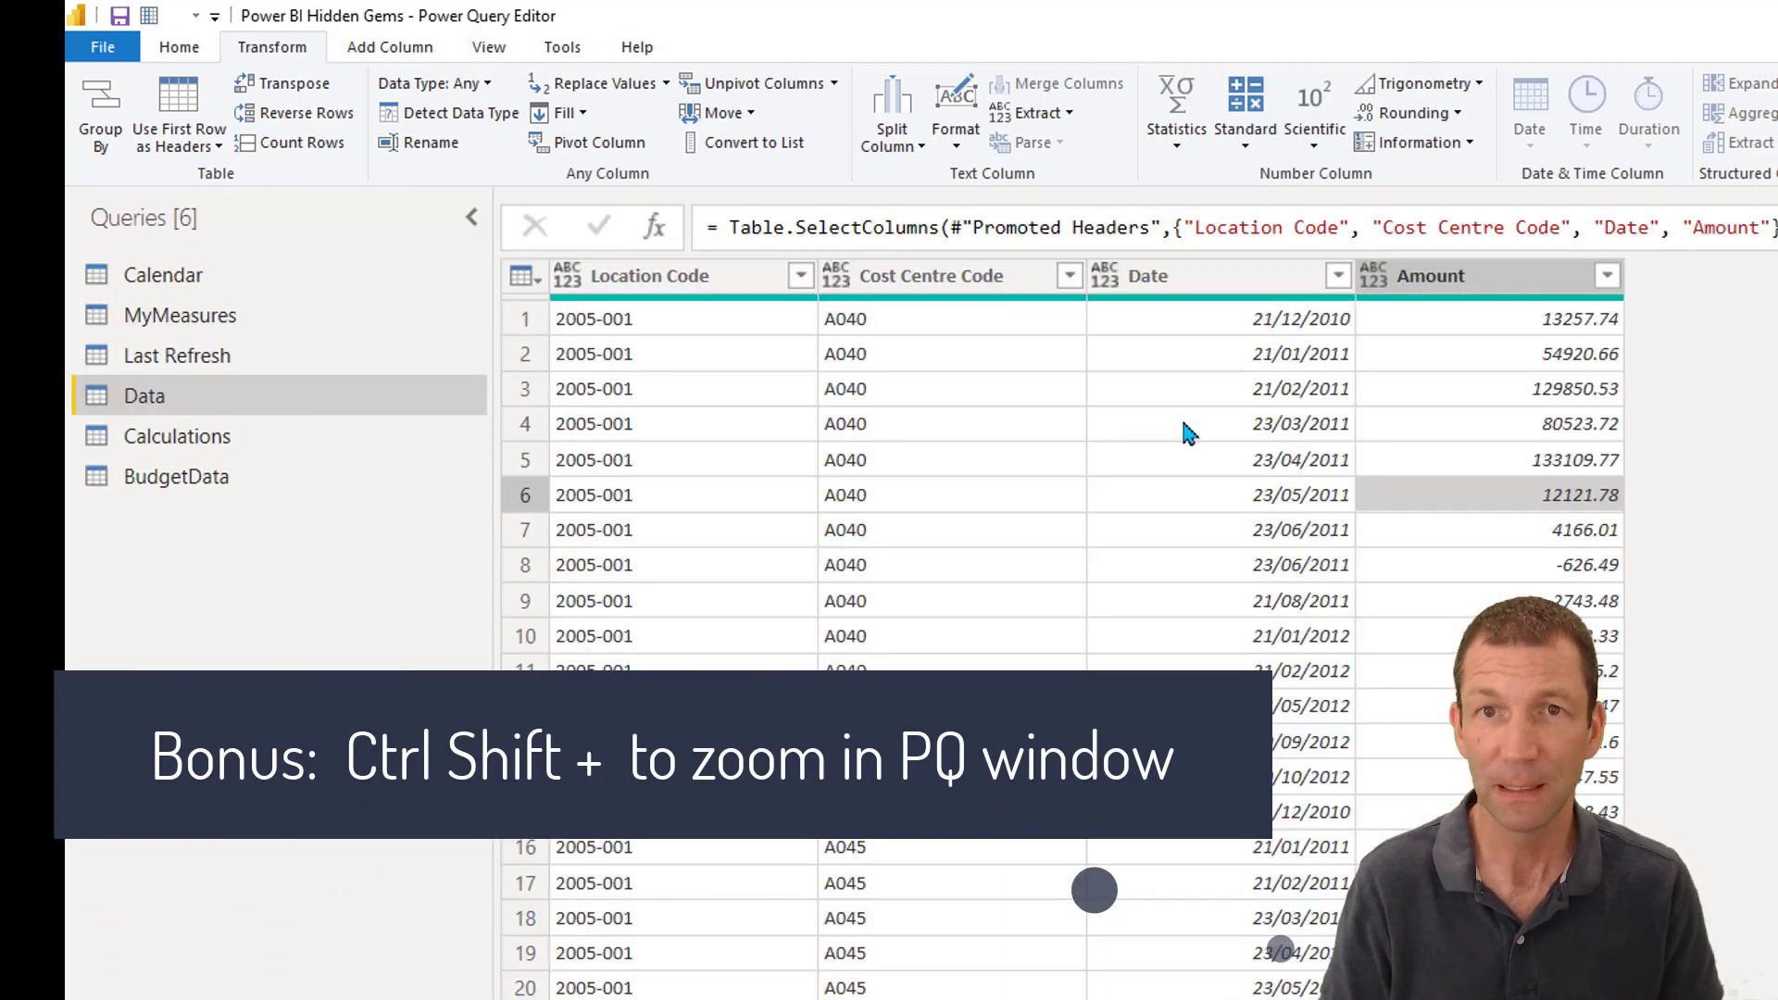
key(ctrl+shift+plus)
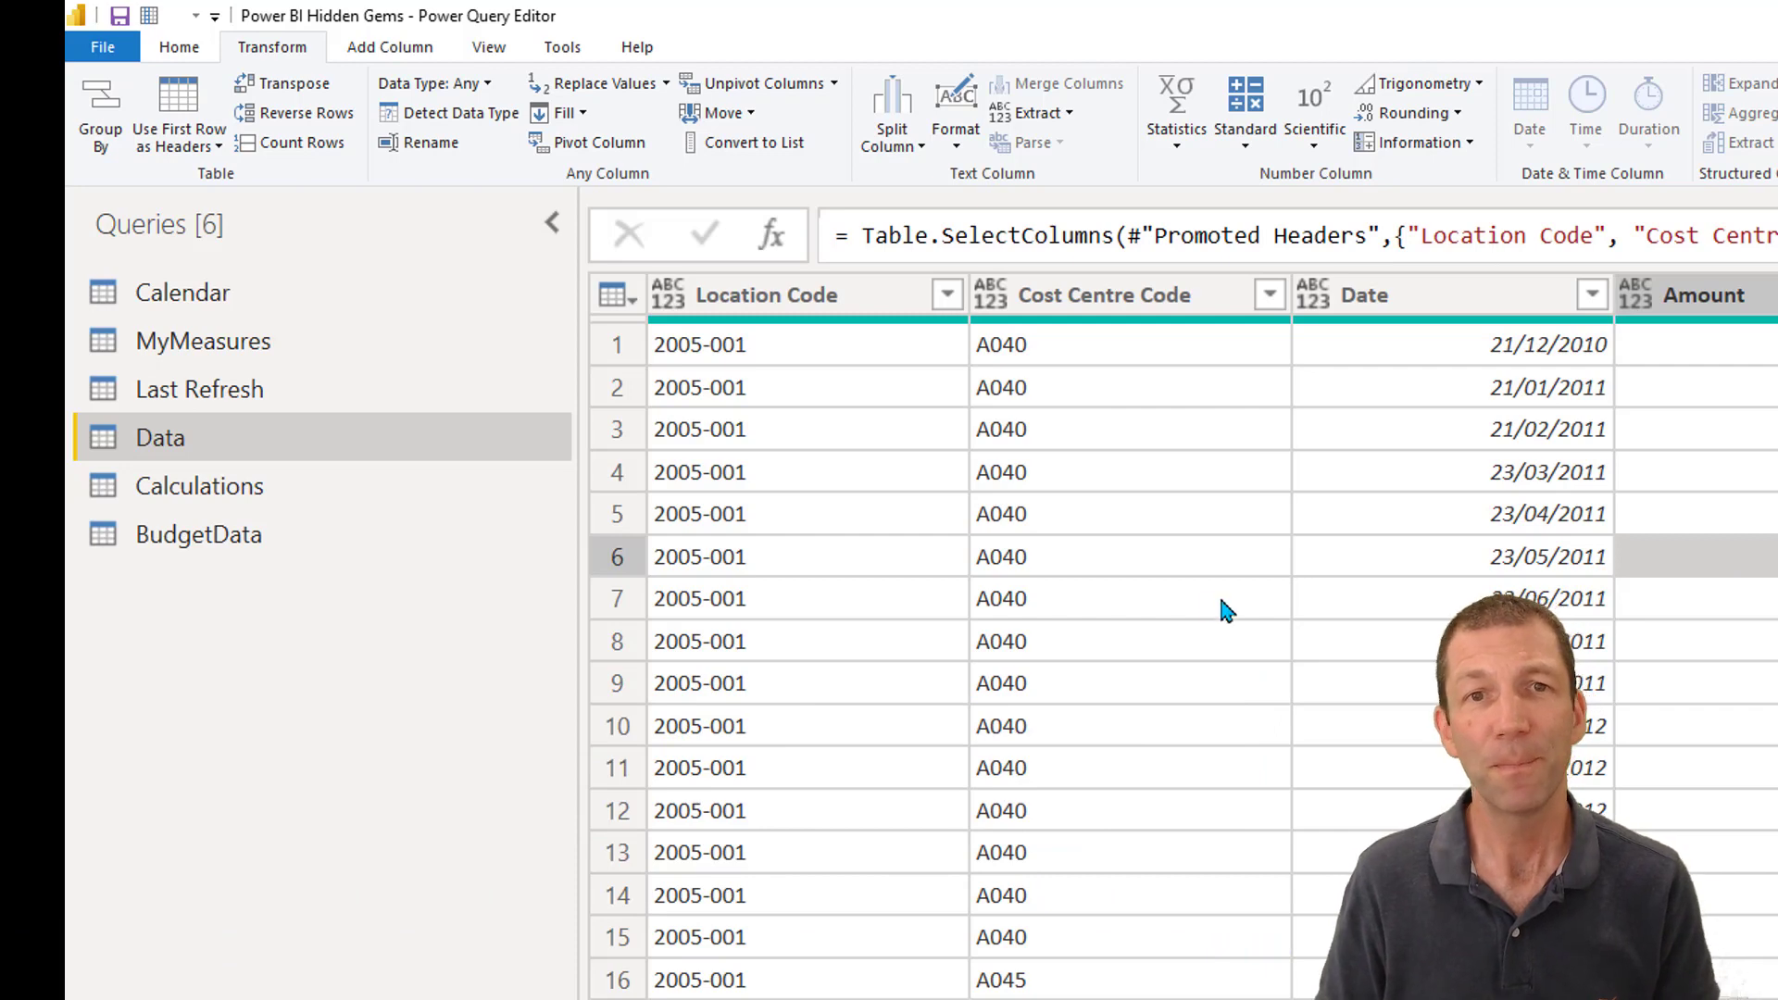
- Detect data types on all columns, then undo the detected type change
click(1013, 559)
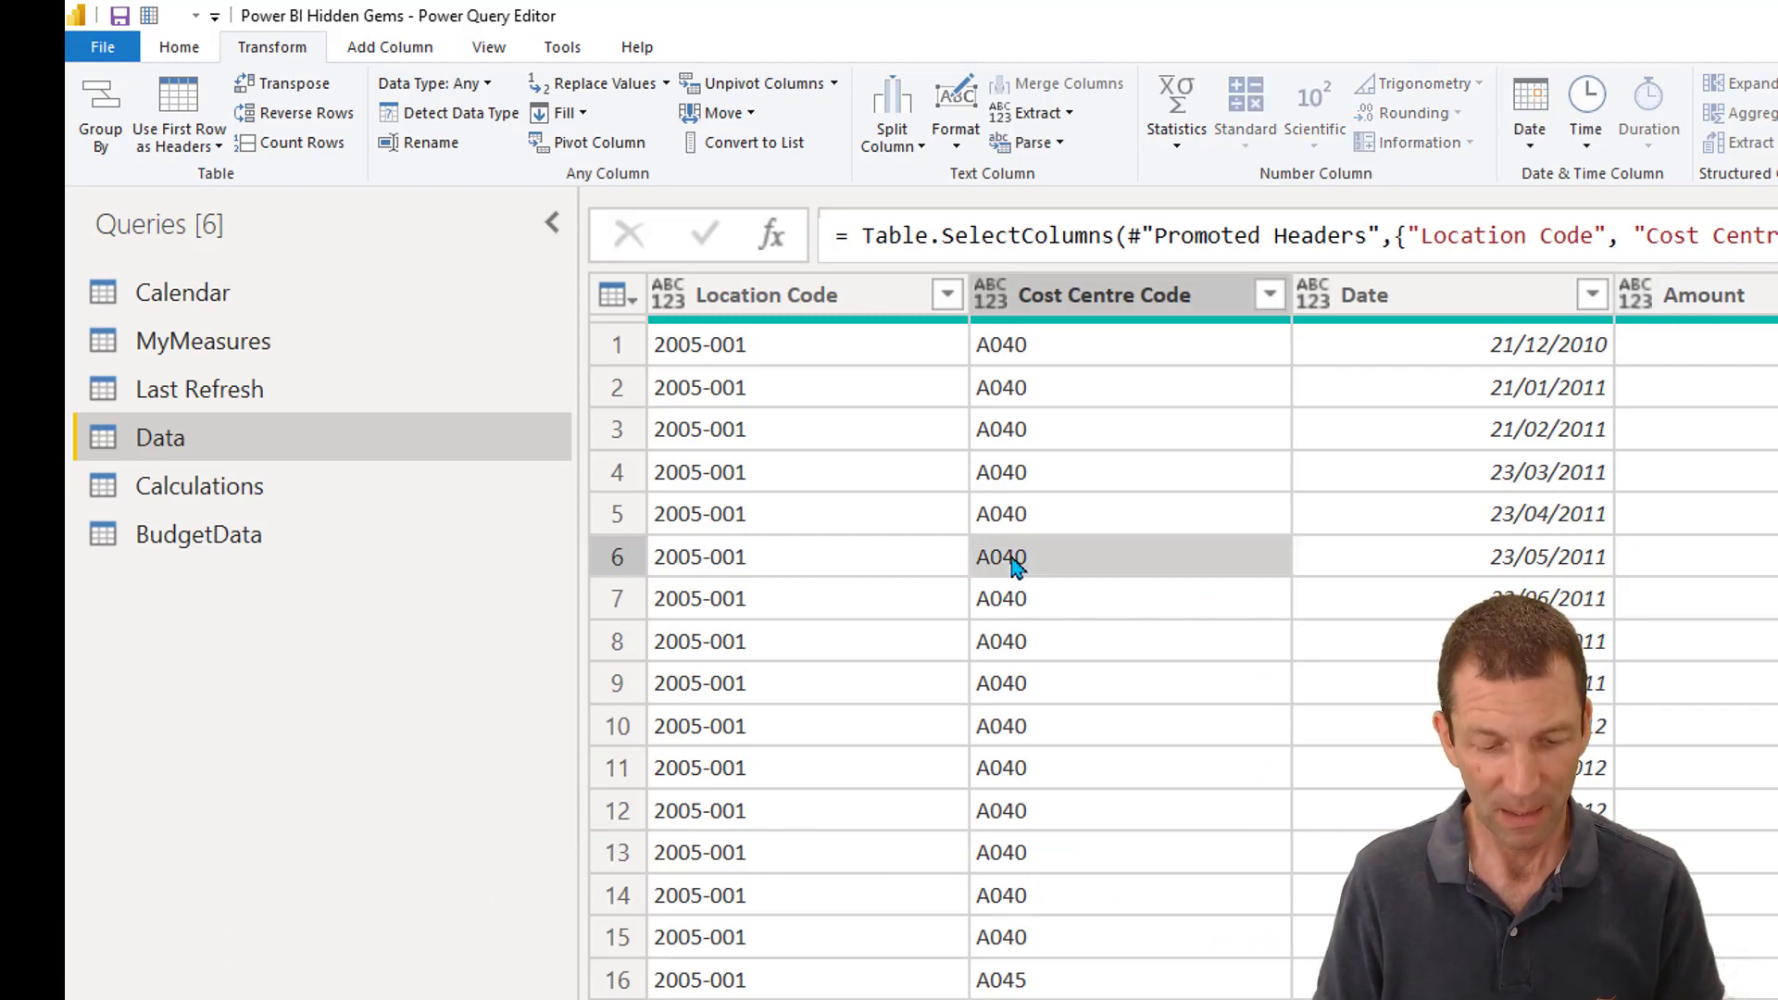
key(ctrl+a)
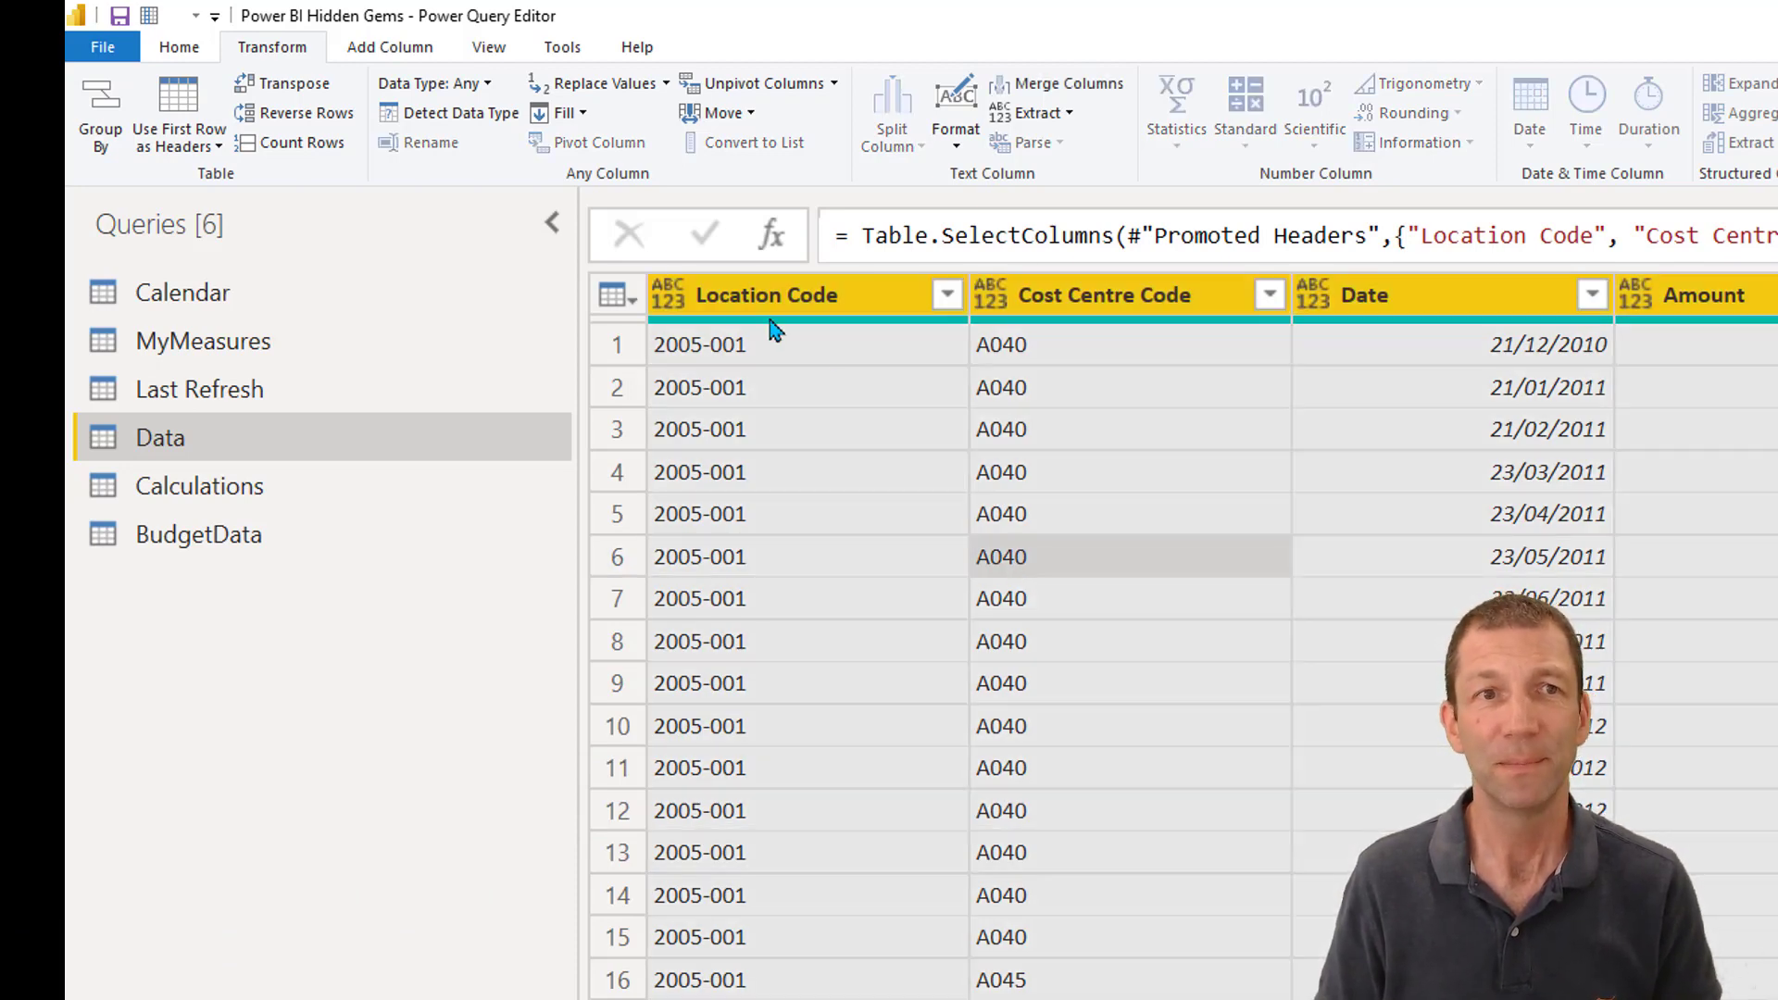
click(447, 113)
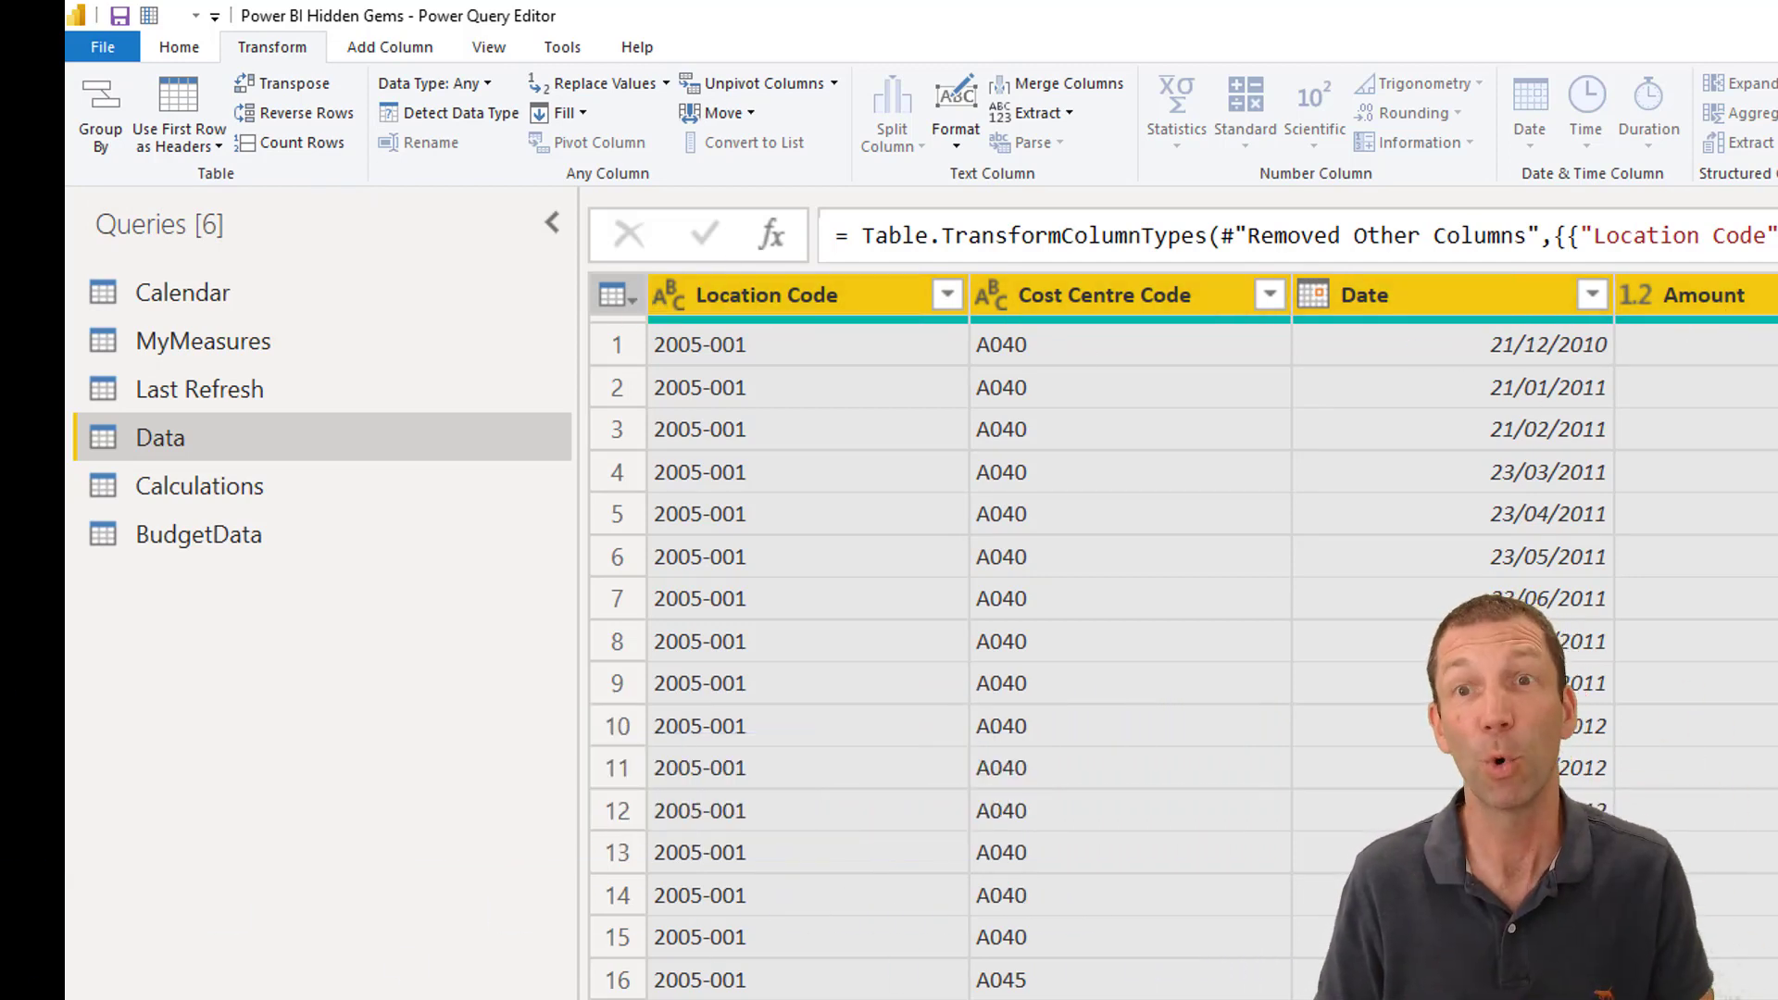
key(Delete)
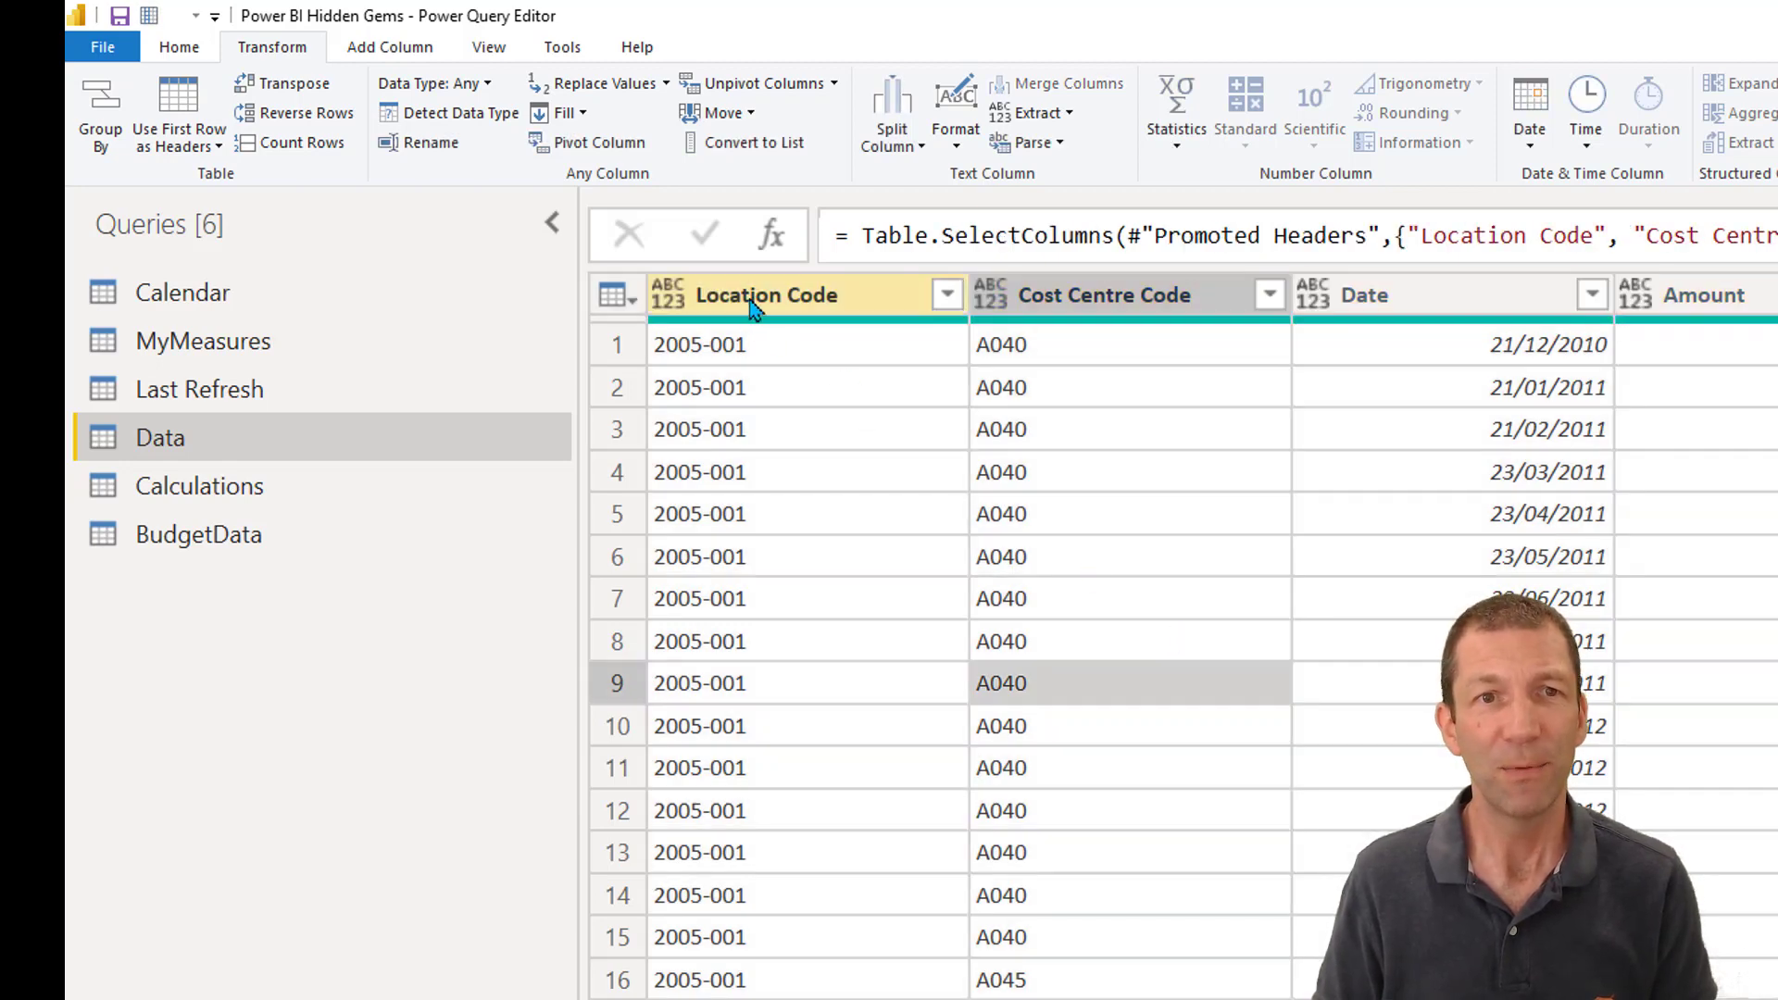
- Set the Location Code and Cost Centre Code columns to Text
click(776, 297)
ctrl+click(1118, 311)
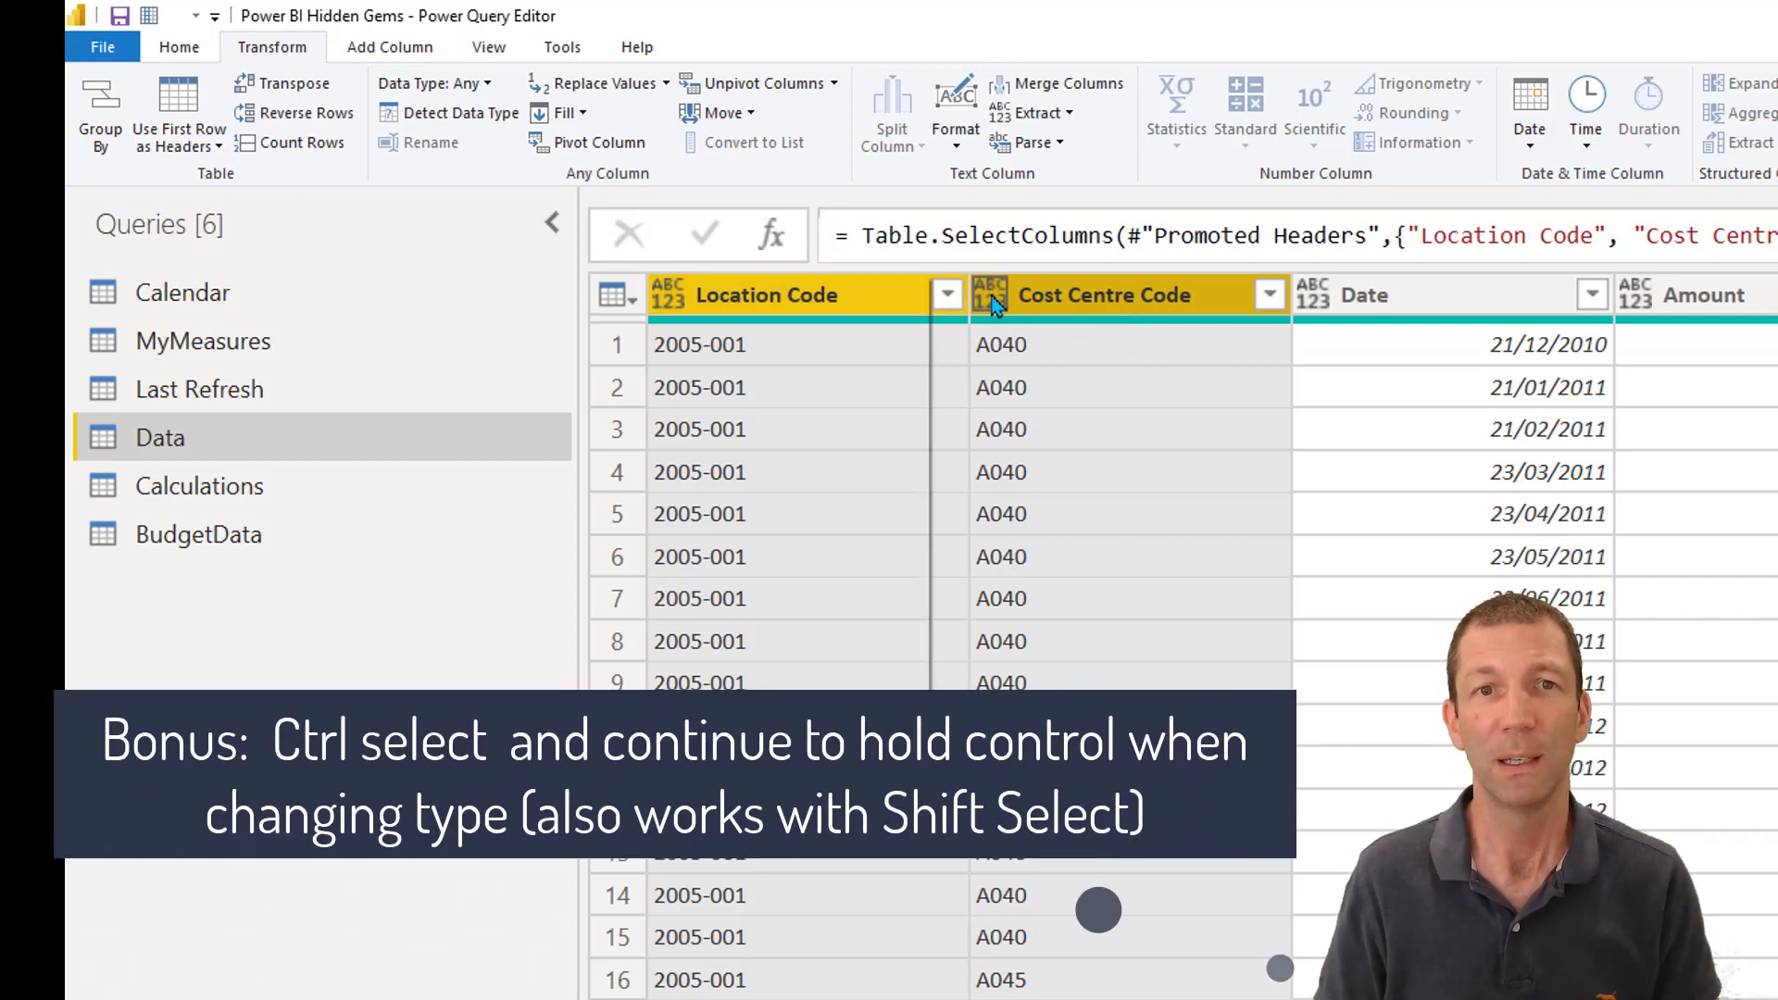
ctrl+click(991, 298)
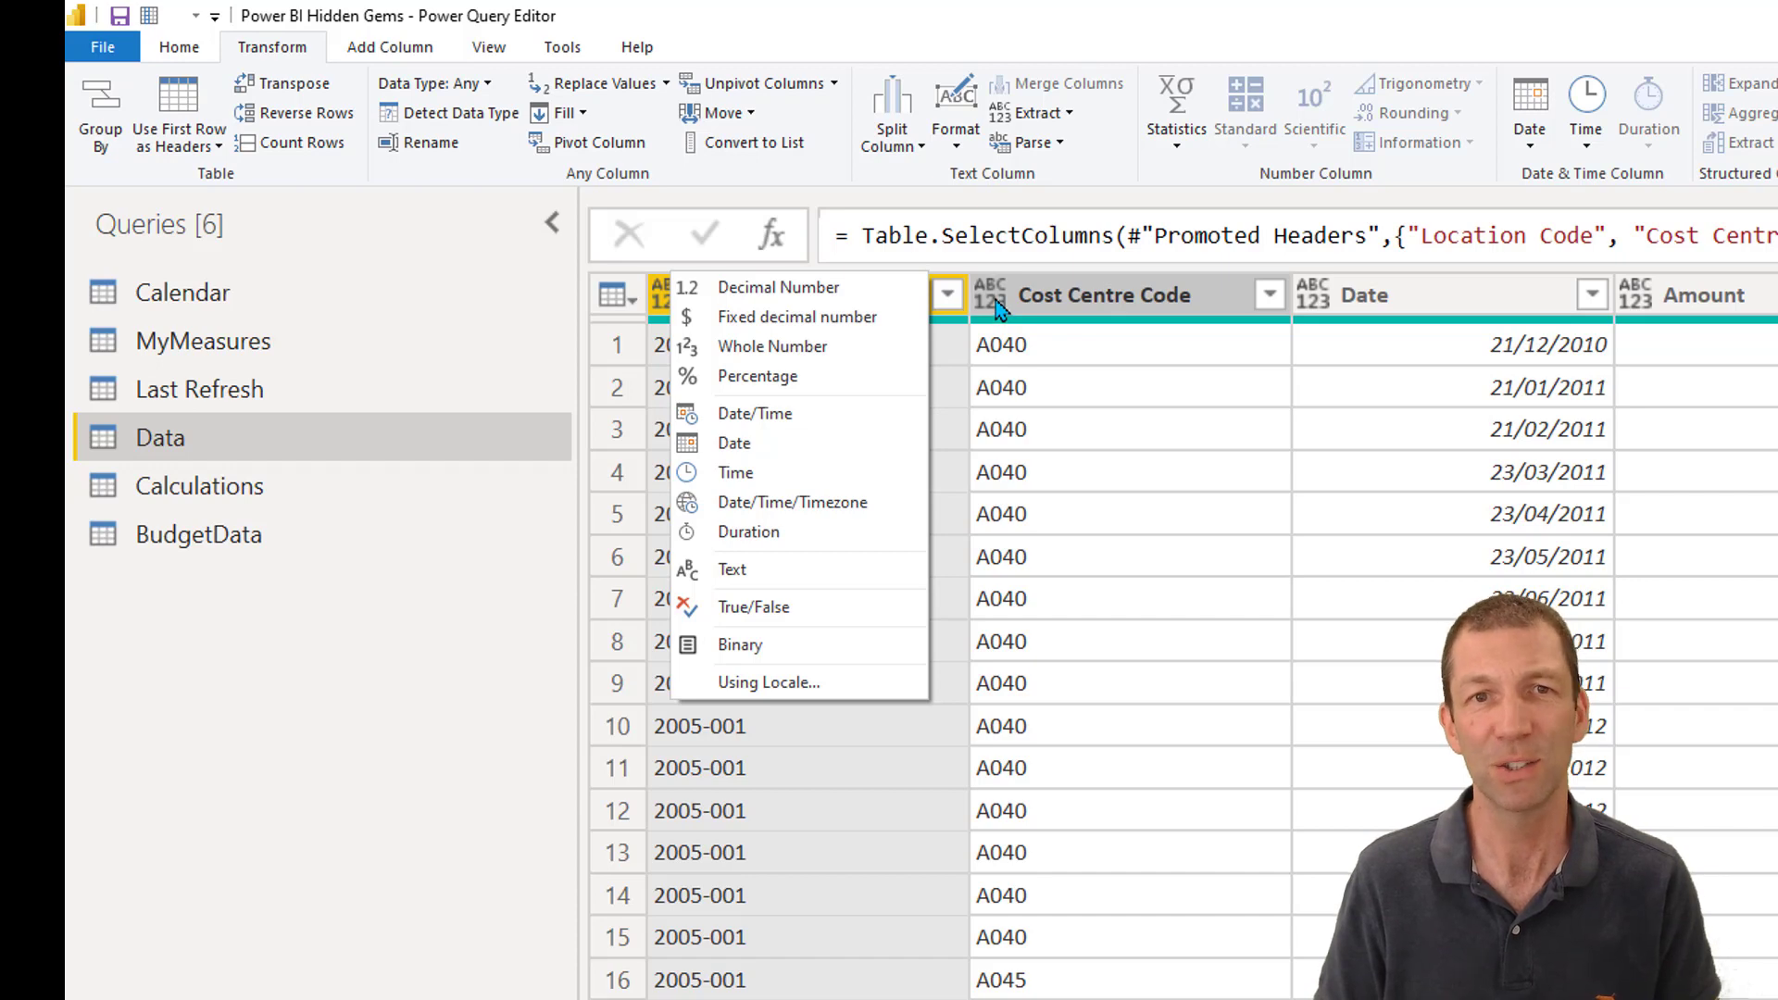
ctrl+click(990, 298)
ctrl+click(991, 298)
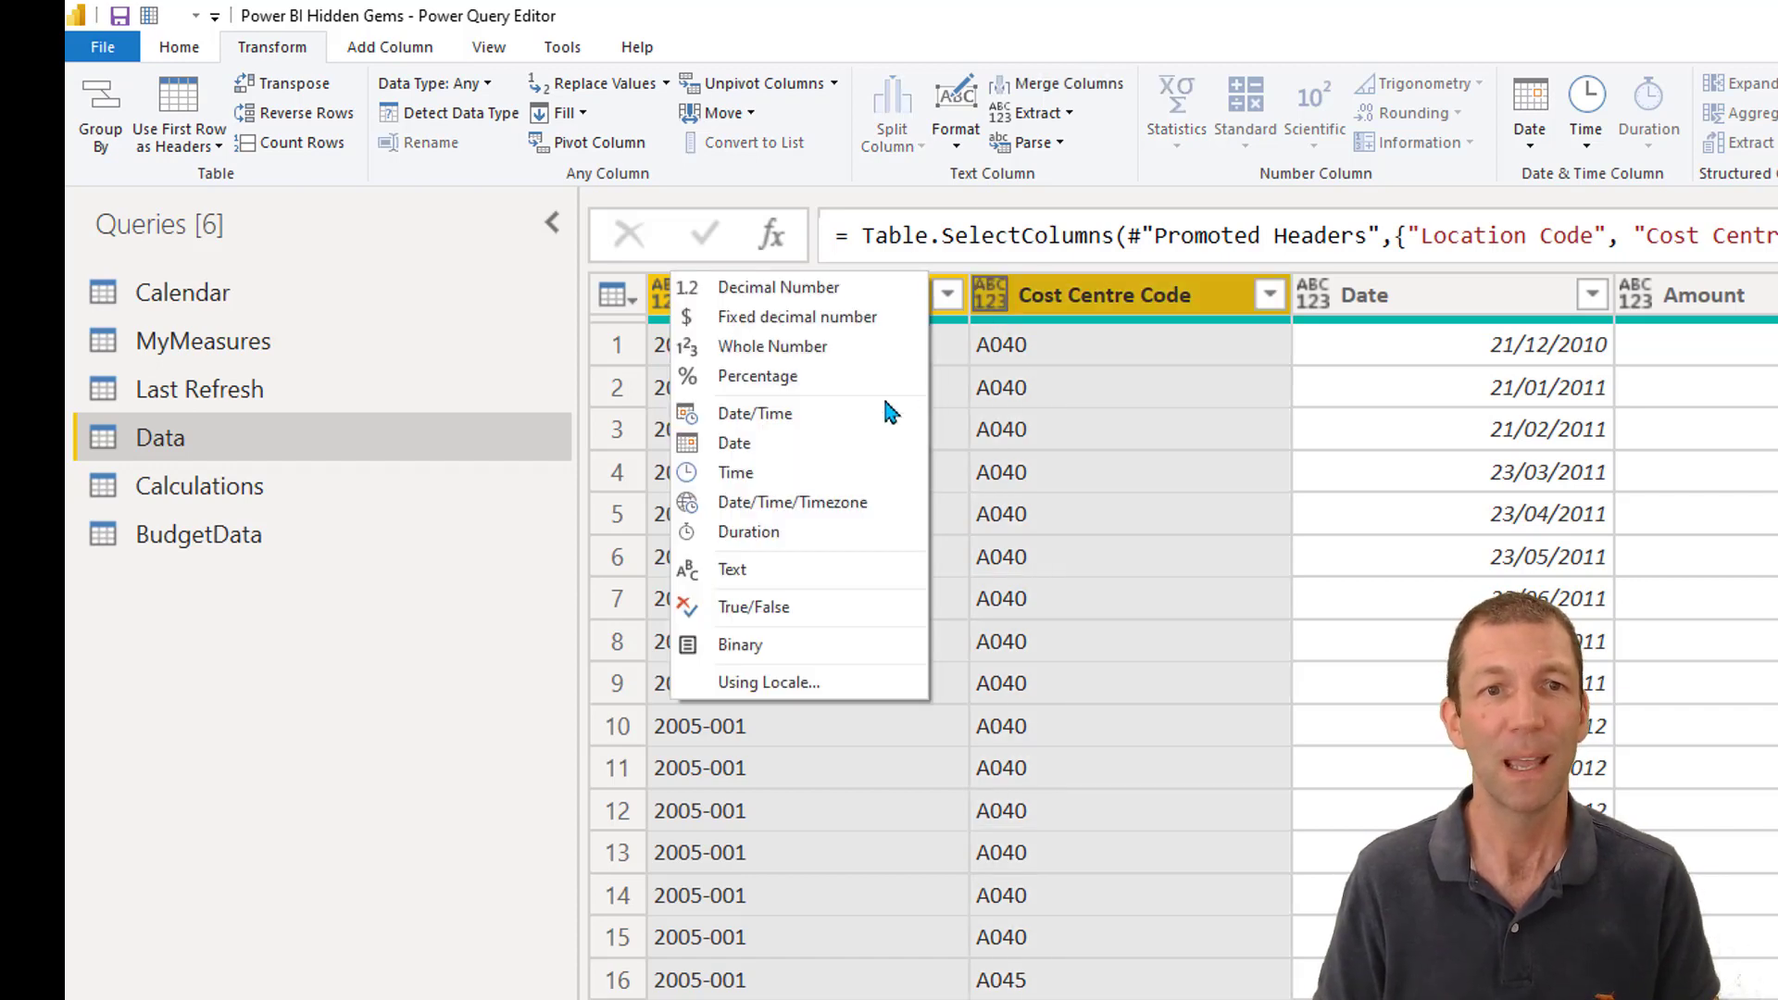
click(776, 571)
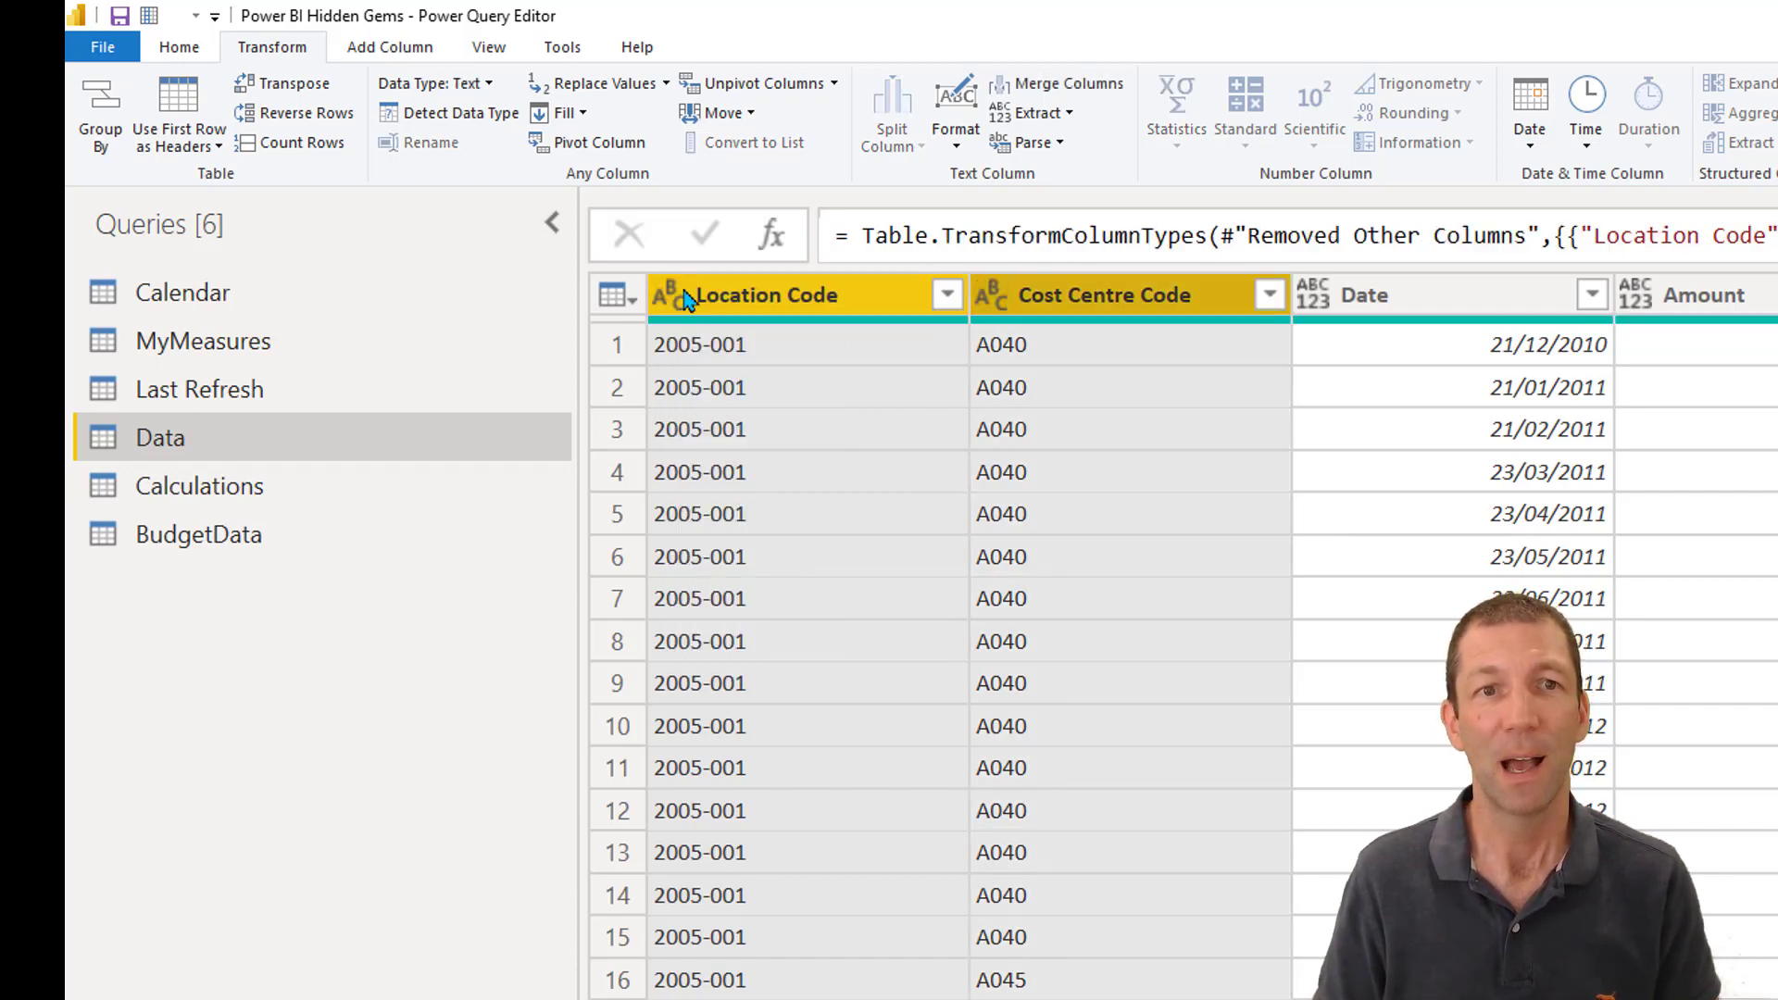
- Set the Date column to Date and the Amount column to Decimal Number
click(1359, 301)
click(1324, 306)
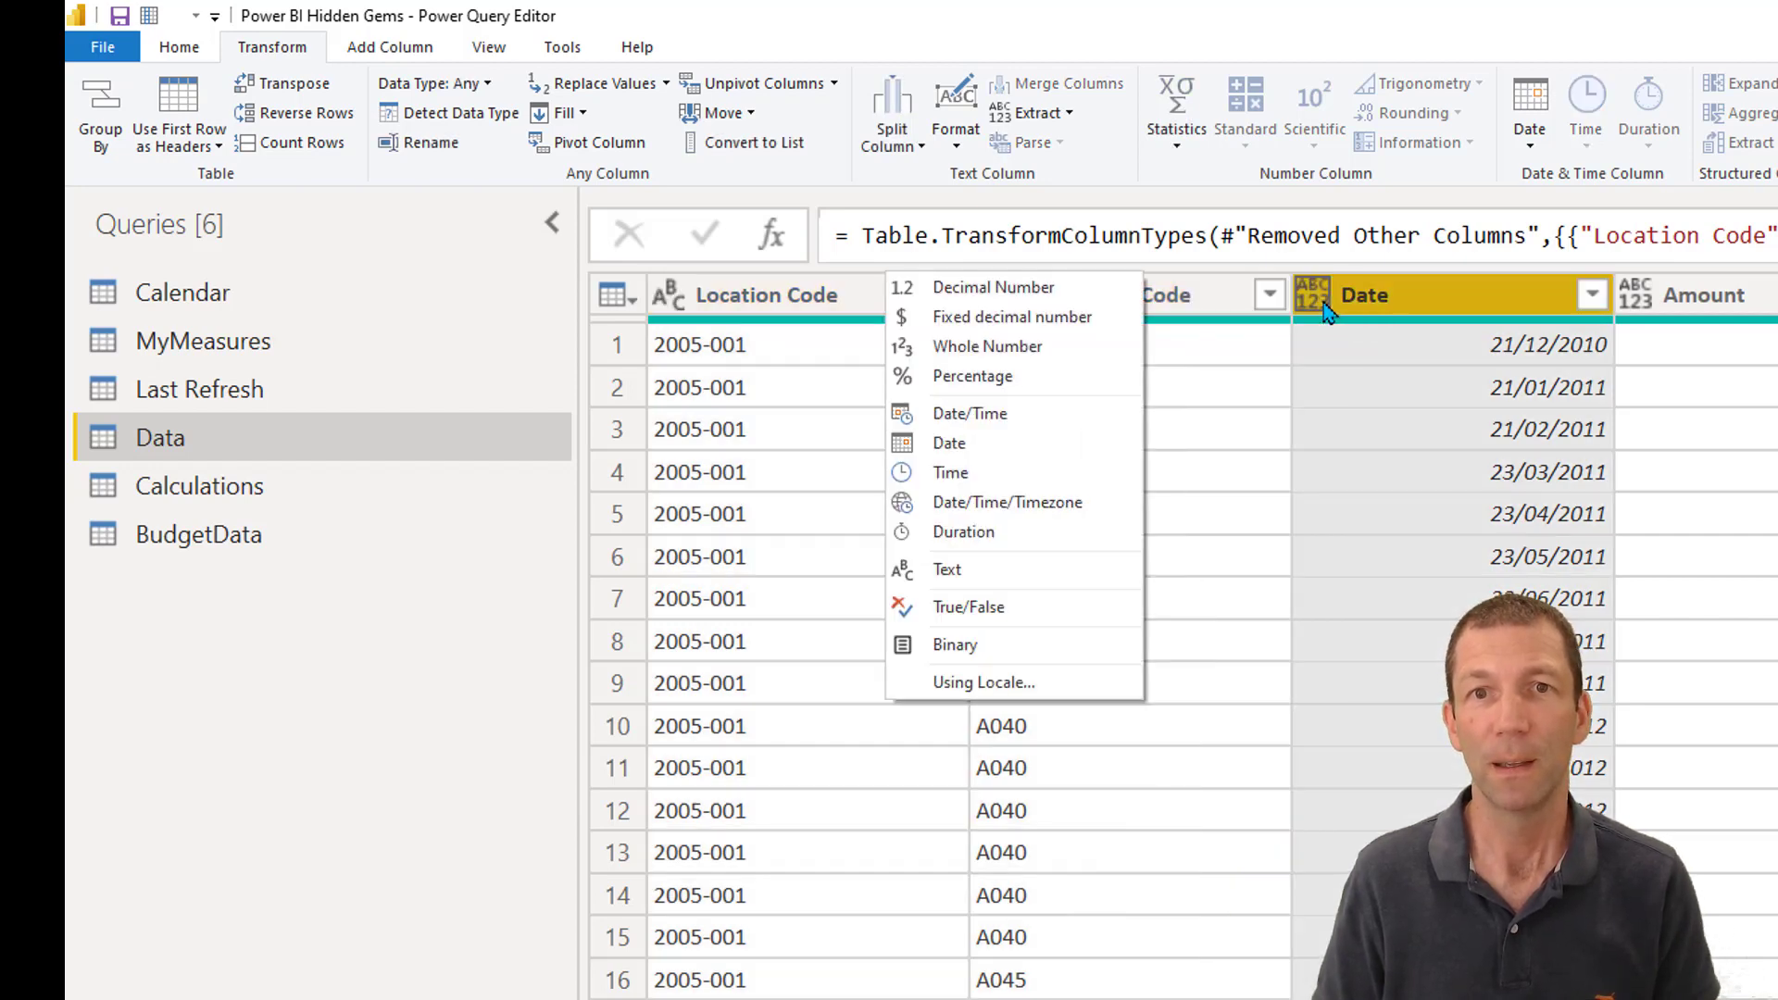
click(963, 444)
click(1703, 306)
click(1635, 296)
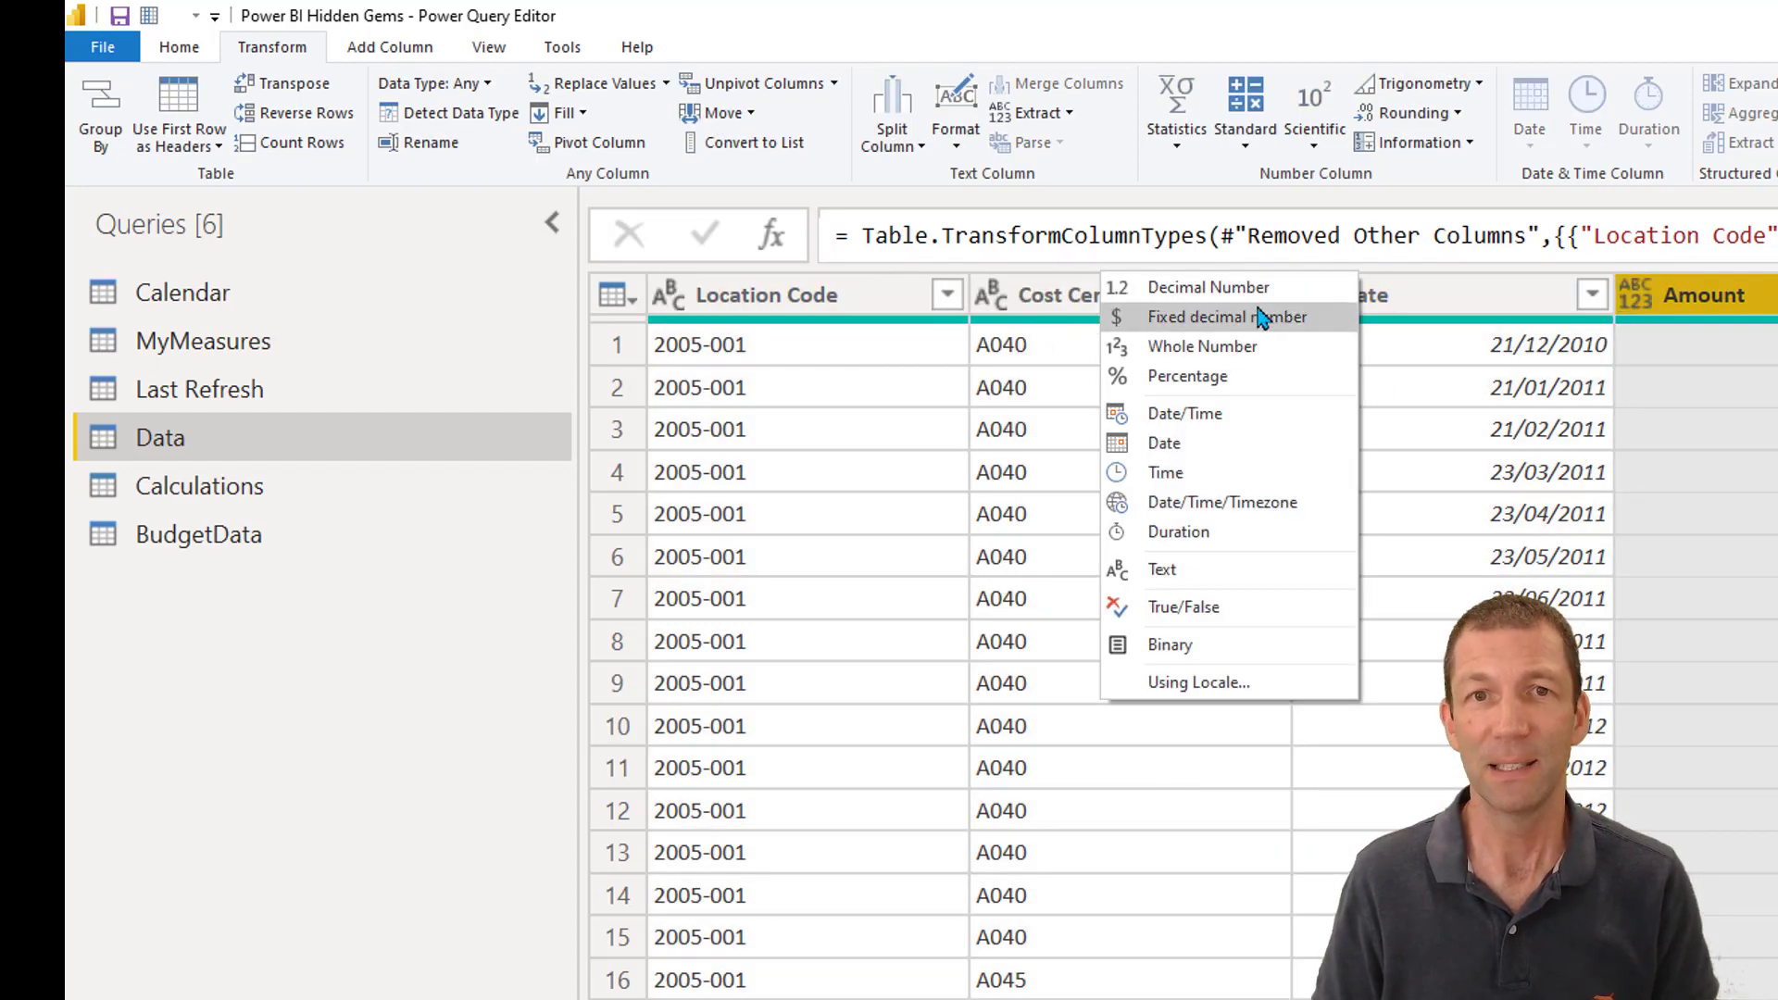
click(1333, 317)
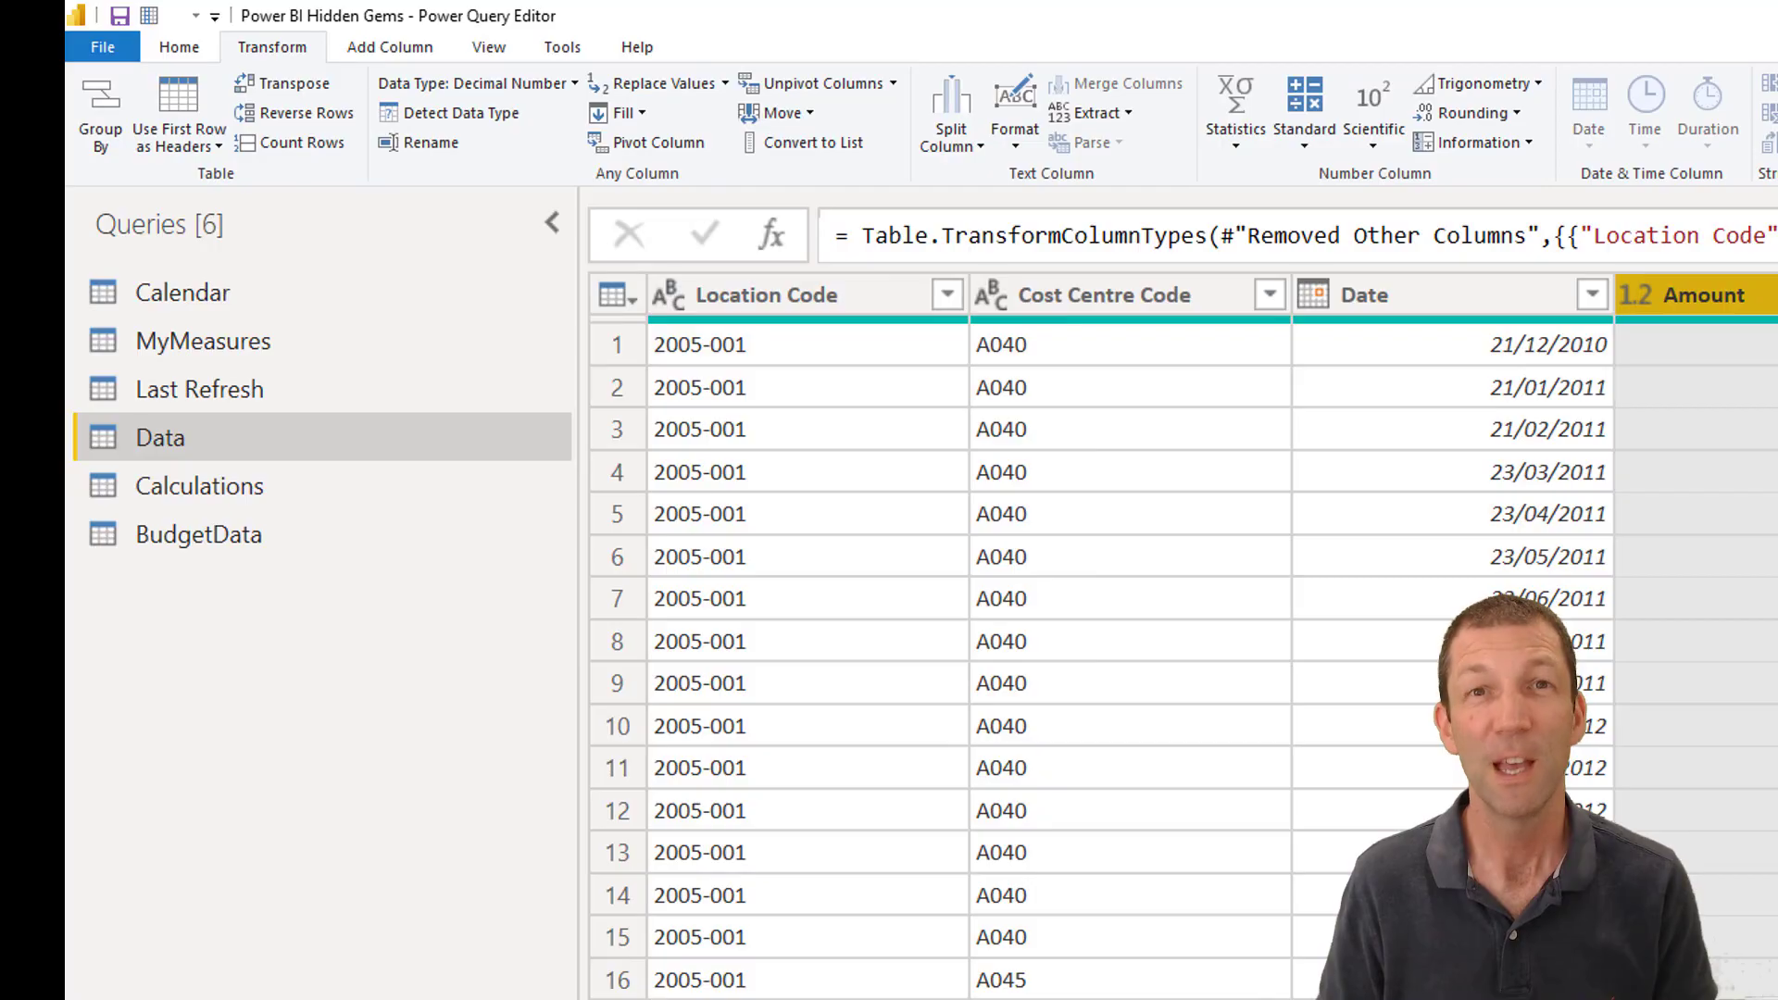